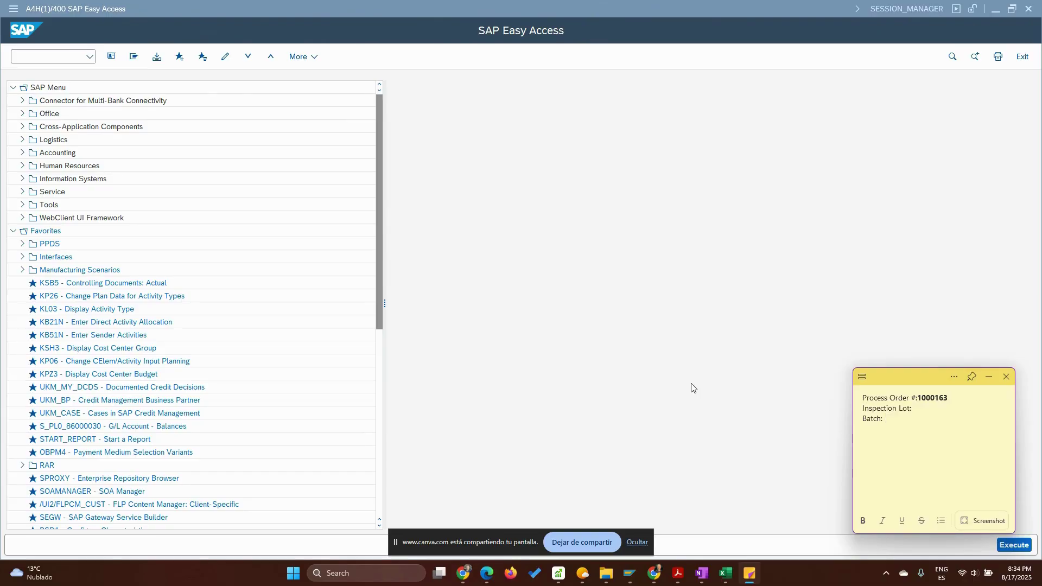
Step: Start transaction MM02 and open material NPK151515 for changing
{"action": "left_click", "coordinate": [37, 55]}
{"action": "type", "text": "MM02"}
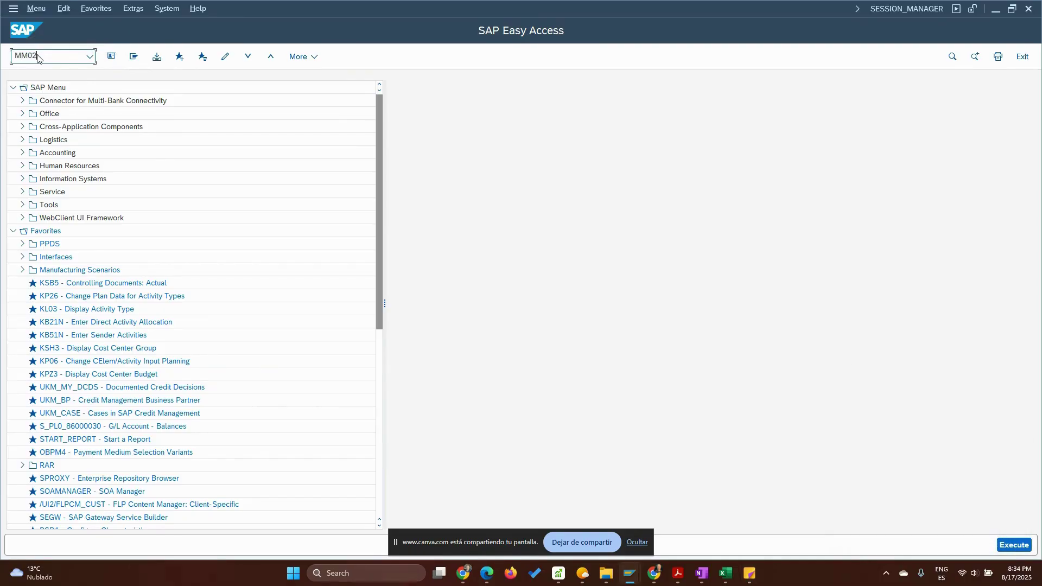
{"action": "key", "text": "Return"}
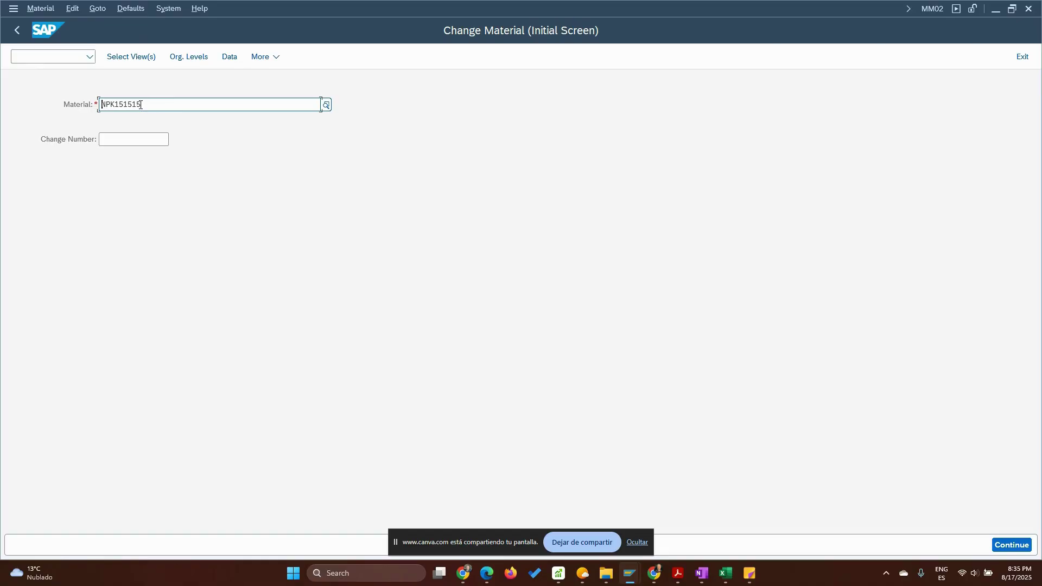
{"action": "key", "text": "Return"}
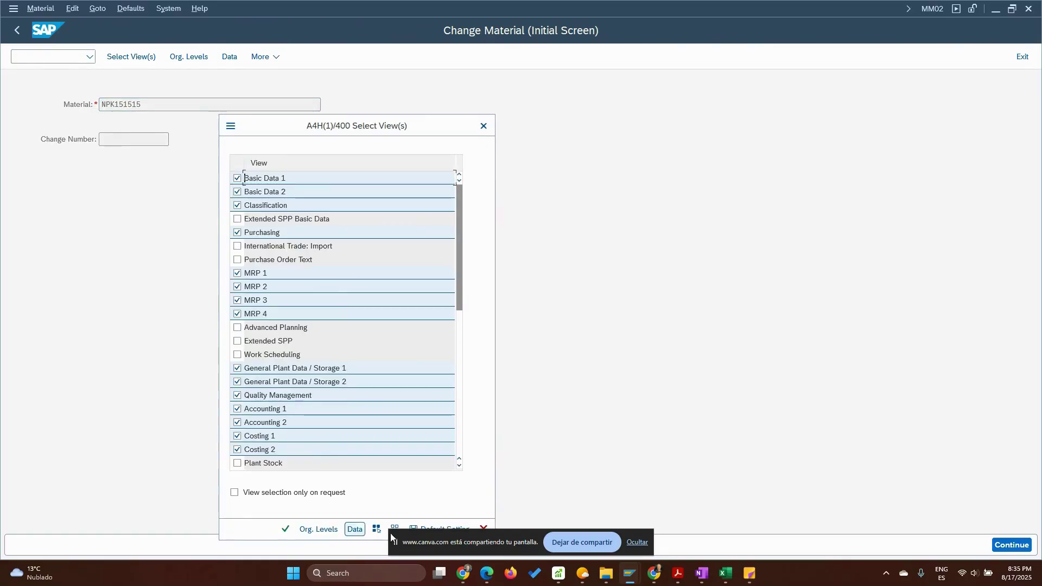
Step: Deselect all views, choose only Quality Management, and open the material for plant DE01
{"action": "left_click", "coordinate": [637, 542]}
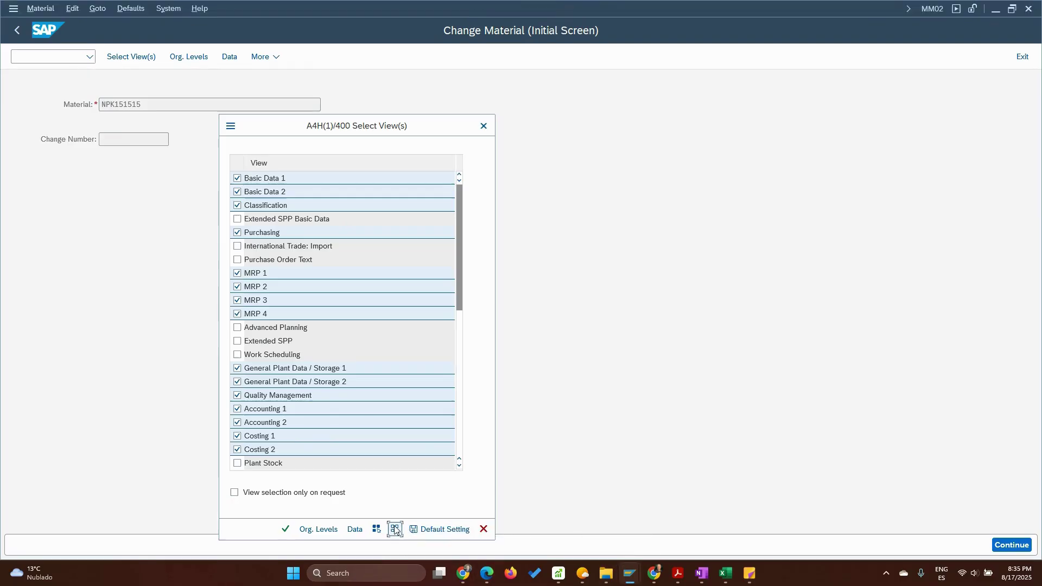
{"action": "left_click", "coordinate": [396, 530]}
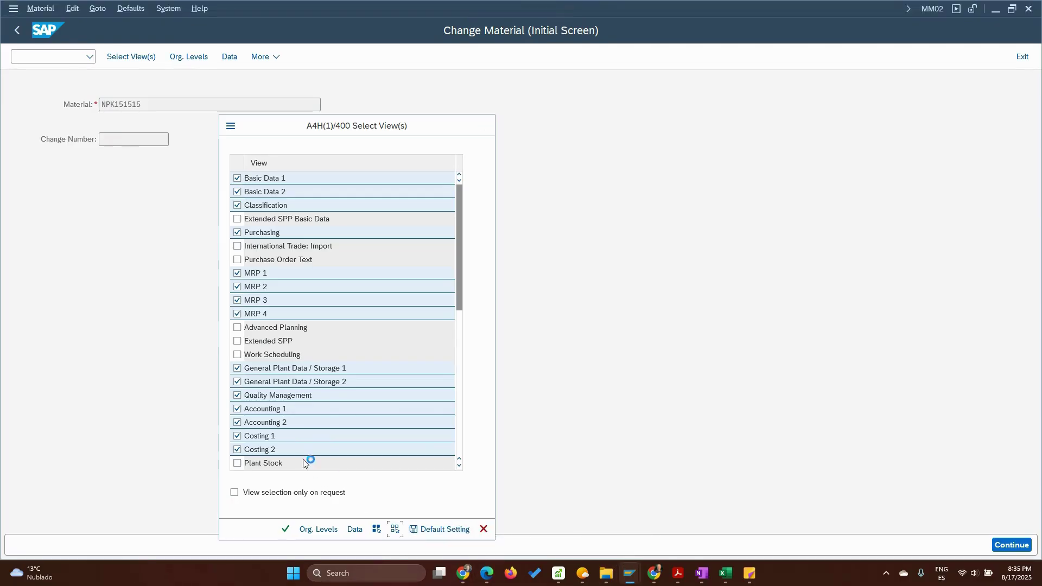
{"action": "left_click", "coordinate": [238, 395]}
{"action": "key", "text": "Return"}
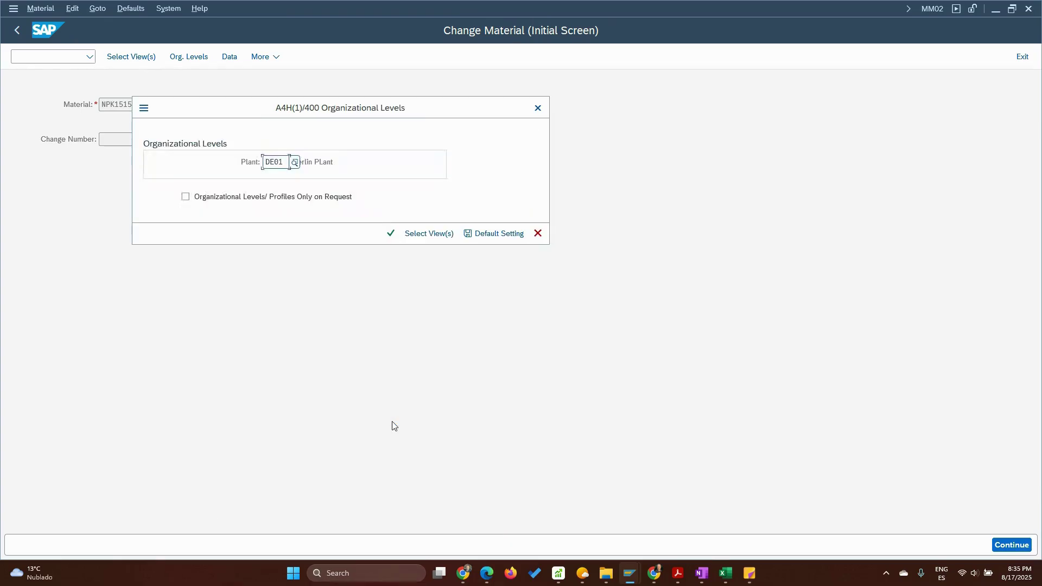
{"action": "key", "text": "Return"}
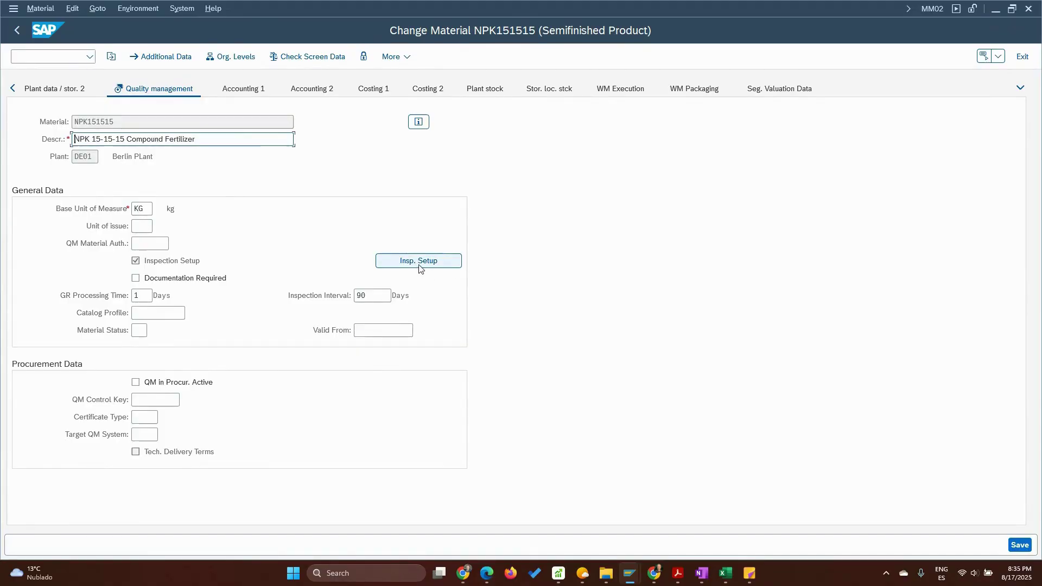
Step: Review the inspection setup details for inspection types 03 and 04, and leave the material without saving
{"action": "left_click", "coordinate": [418, 263]}
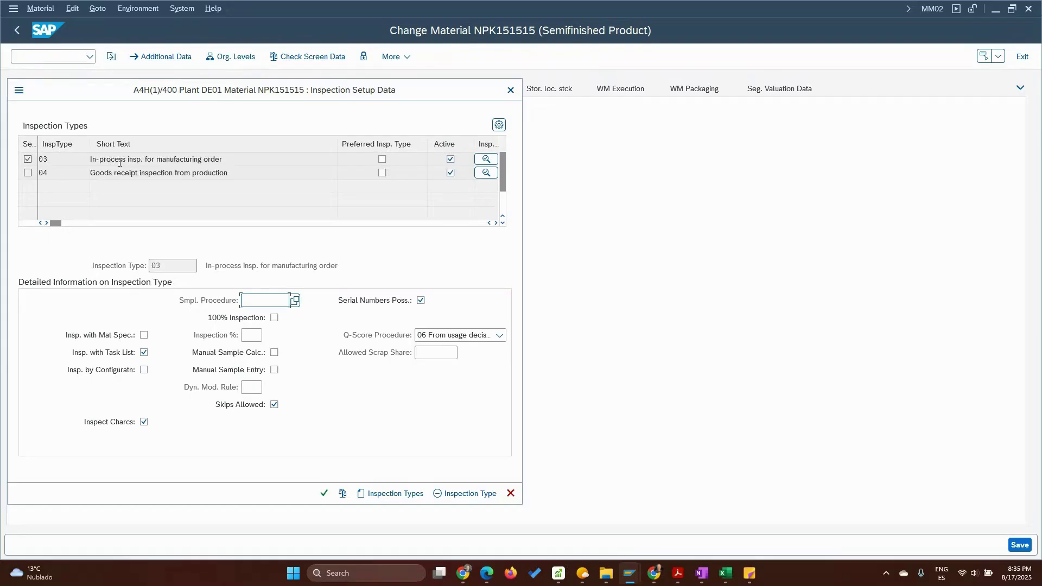
{"action": "left_click", "coordinate": [52, 161]}
{"action": "left_click", "coordinate": [485, 177]}
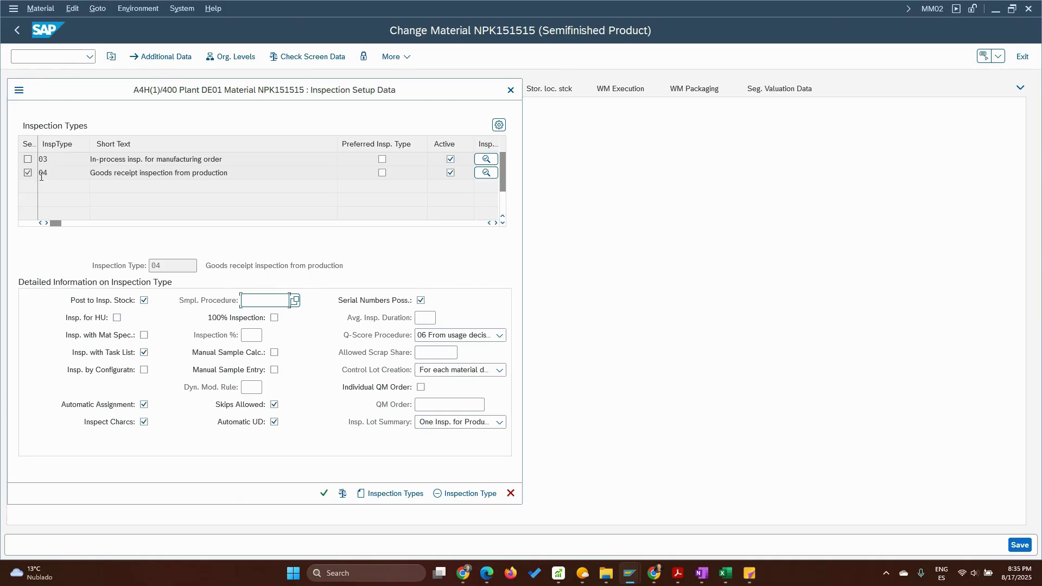
{"action": "double_click", "coordinate": [46, 173]}
{"action": "left_click", "coordinate": [174, 269]}
{"action": "left_click", "coordinate": [164, 278]}
{"action": "left_click", "coordinate": [324, 493]}
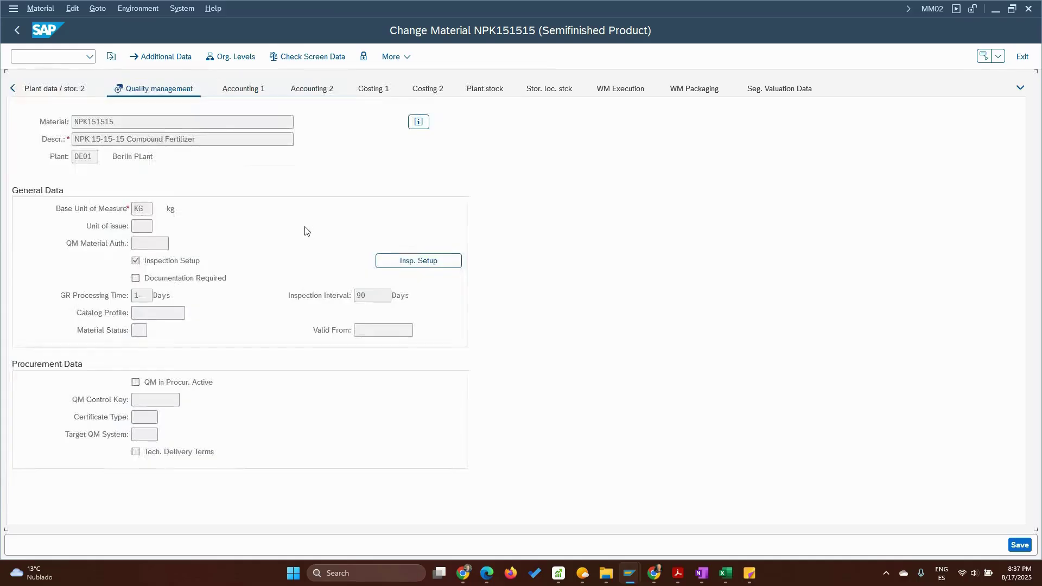
{"action": "left_click", "coordinate": [17, 32]}
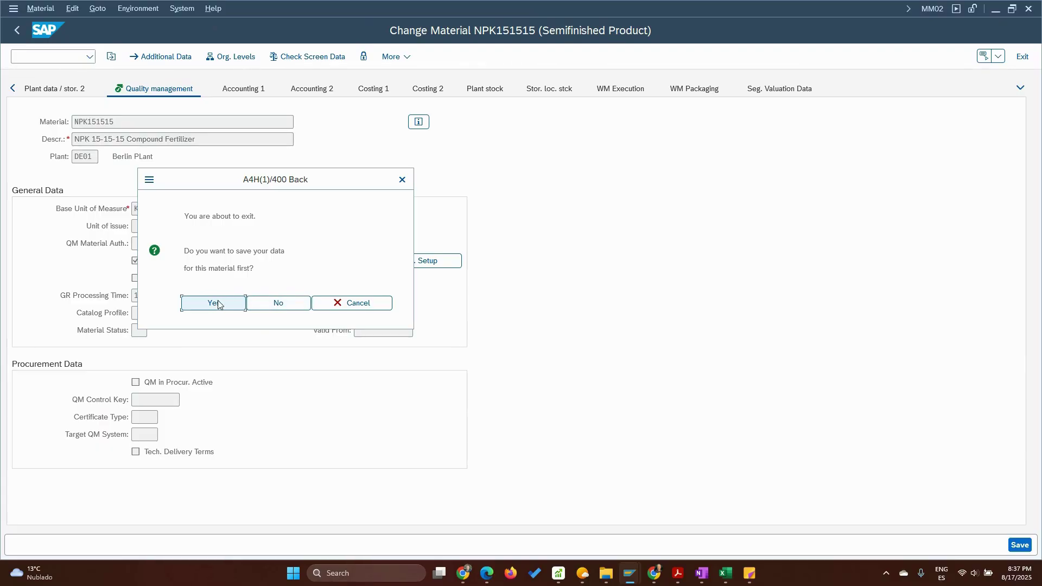
{"action": "left_click", "coordinate": [275, 304]}
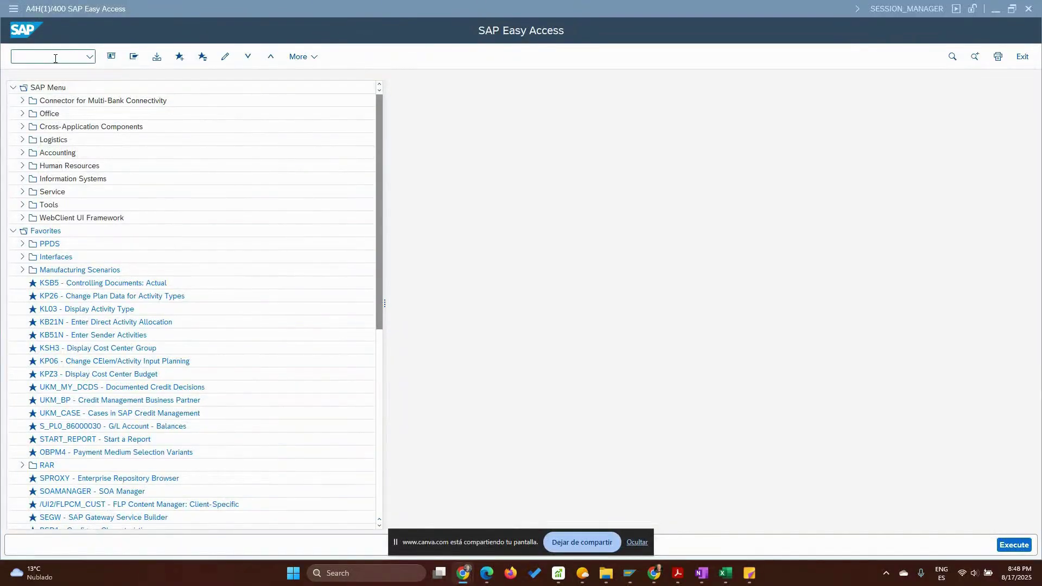
Step: Start transaction QP02 and open the inspection plan for material NPK151515 in plant DE01
{"action": "left_click", "coordinate": [55, 58]}
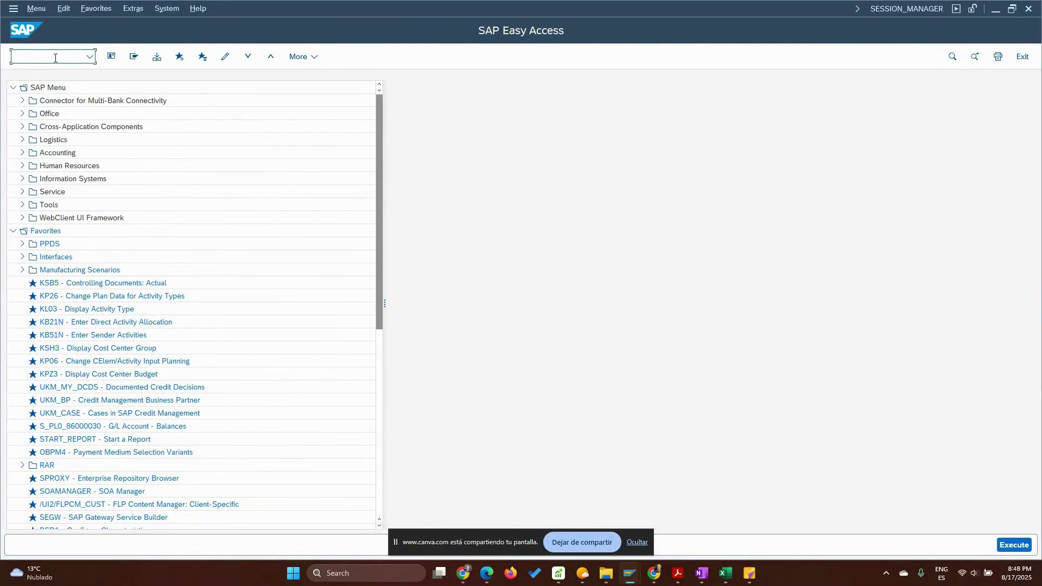
{"action": "type", "text": "QP02"}
{"action": "key", "text": "Return"}
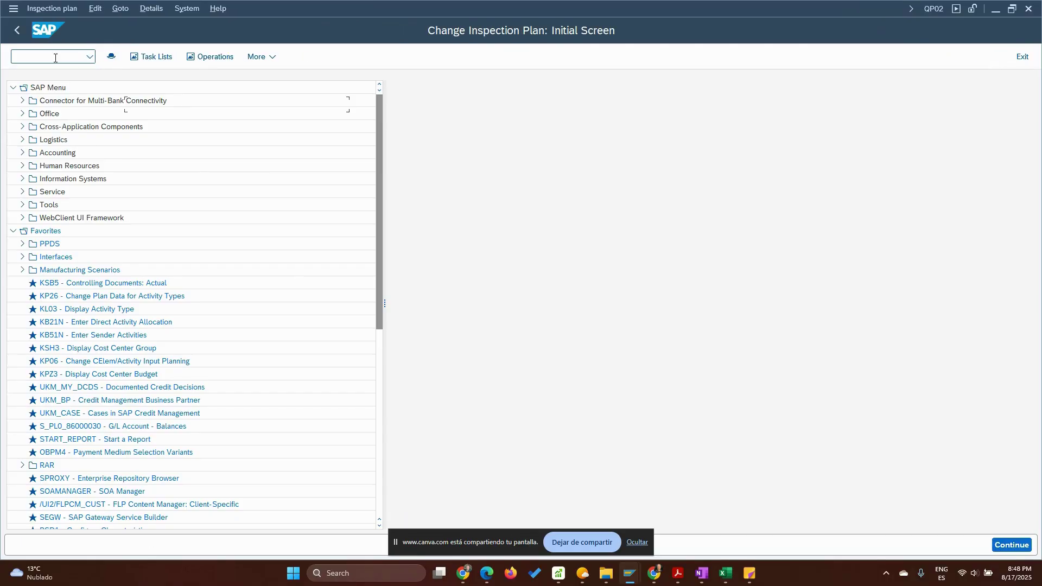
{"action": "type", "text": "N"}
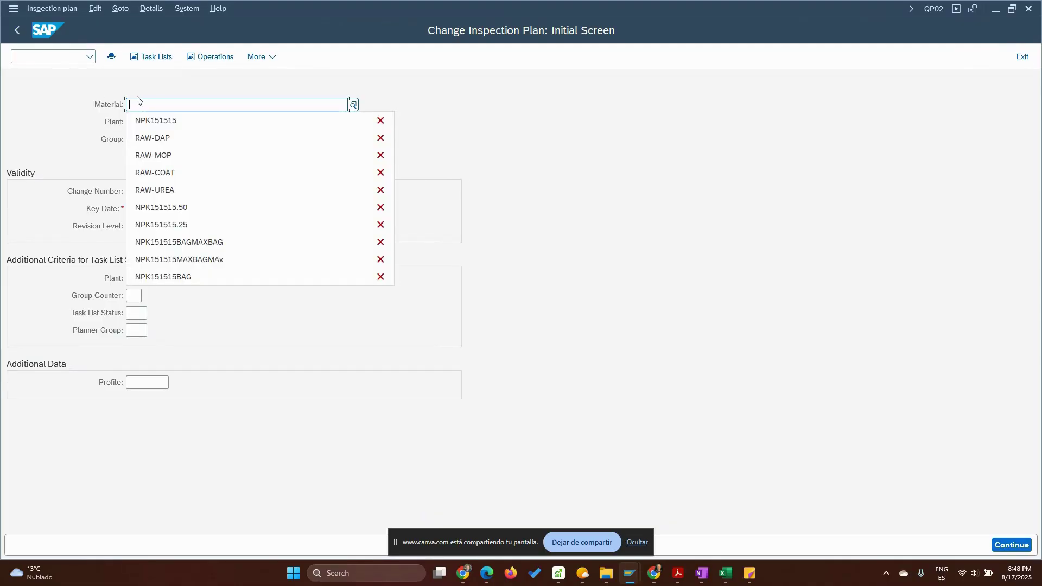
{"action": "left_click", "coordinate": [144, 118]}
{"action": "left_click", "coordinate": [144, 119]}
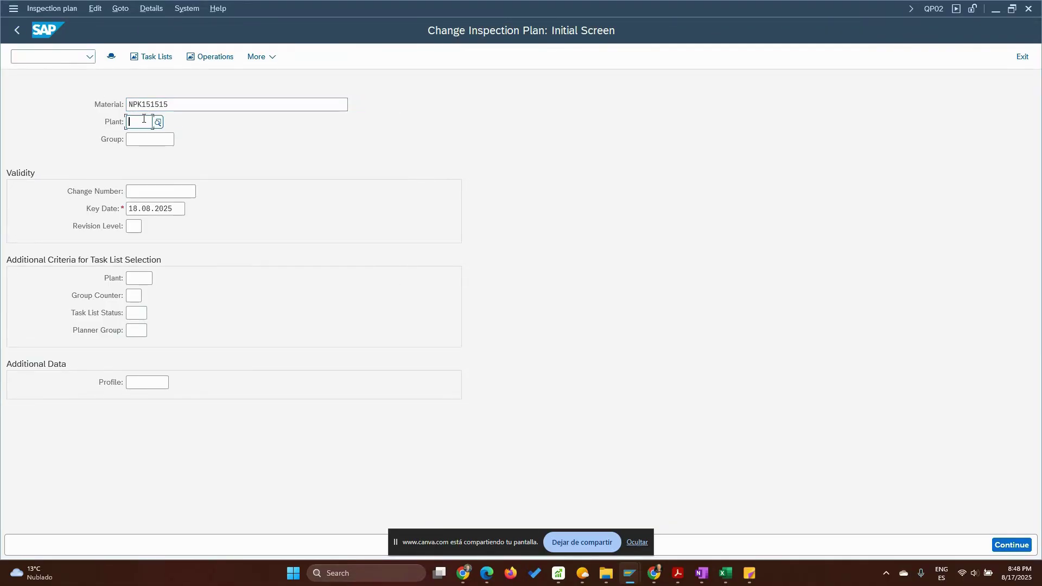
{"action": "left_click", "coordinate": [144, 119]}
{"action": "left_click", "coordinate": [151, 146]}
{"action": "key", "text": "Return"}
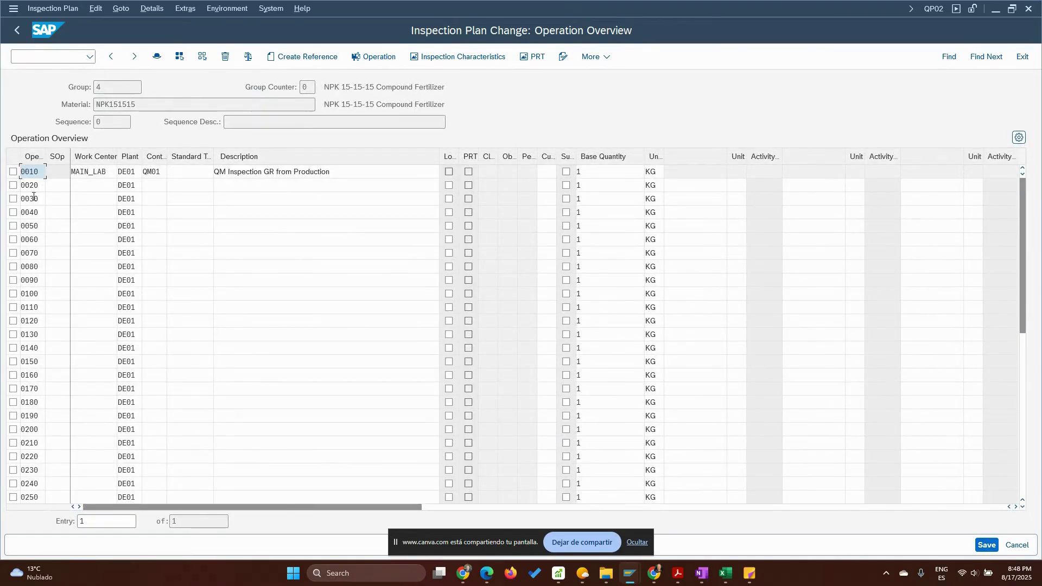
Step: Select operation 0010, examine its work center and inspection characteristics, and return to the operation overview
{"action": "left_click", "coordinate": [13, 172]}
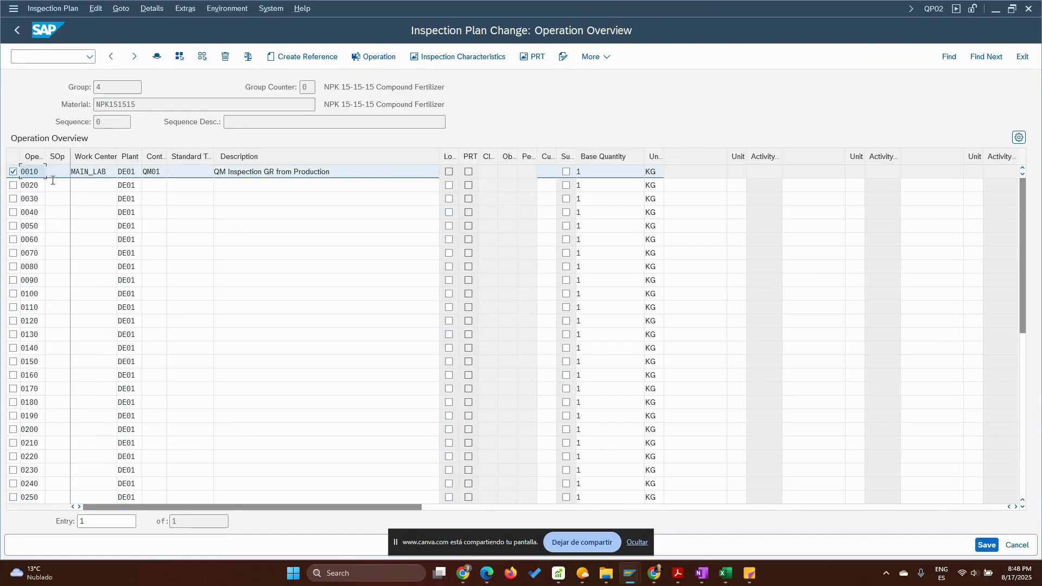
{"action": "left_click_drag", "start_coordinate": [109, 171], "coordinate": [29, 174]}
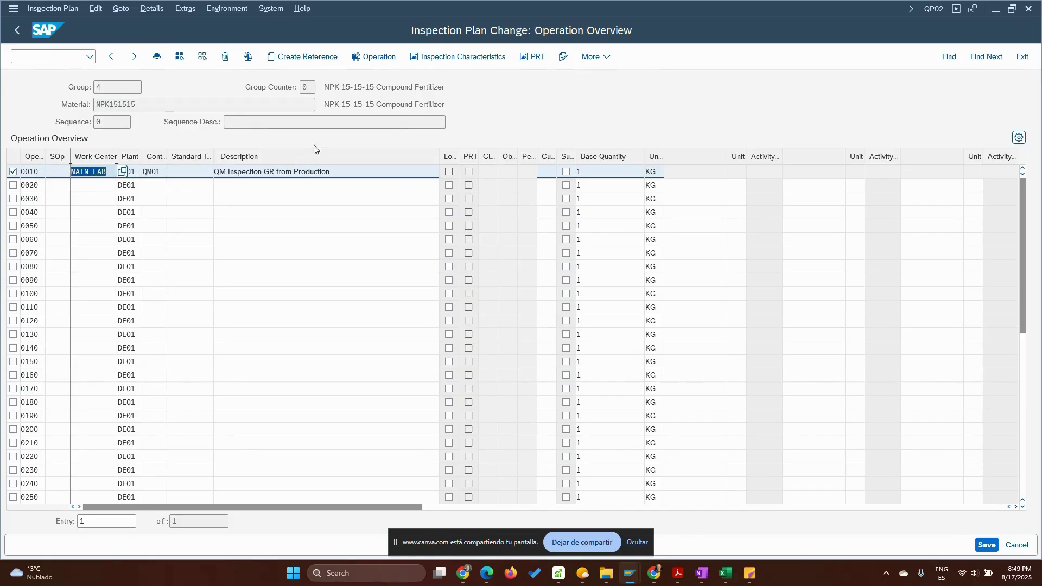
{"action": "left_click", "coordinate": [486, 57]}
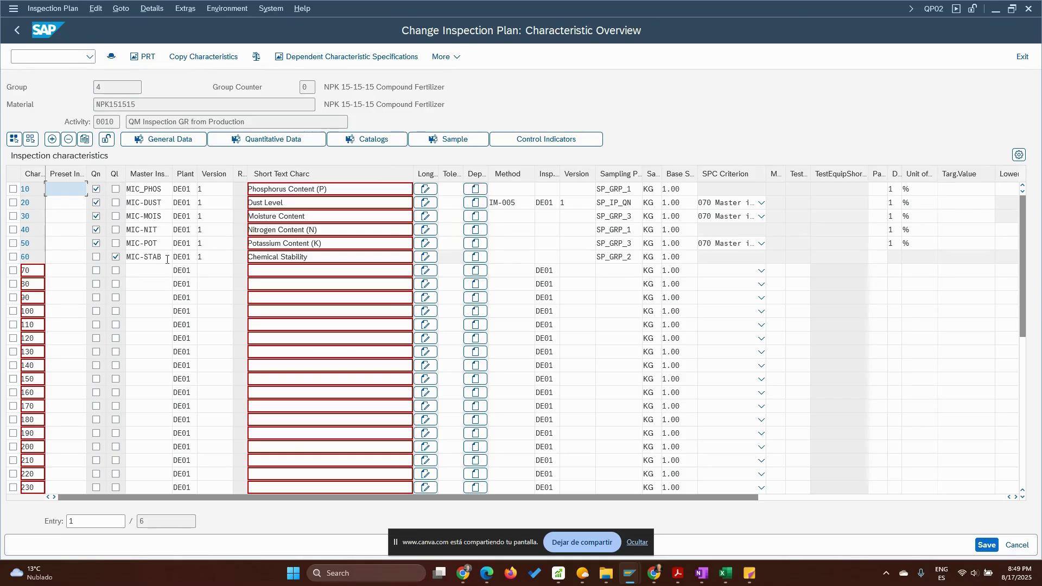
{"action": "left_click", "coordinate": [19, 31]}
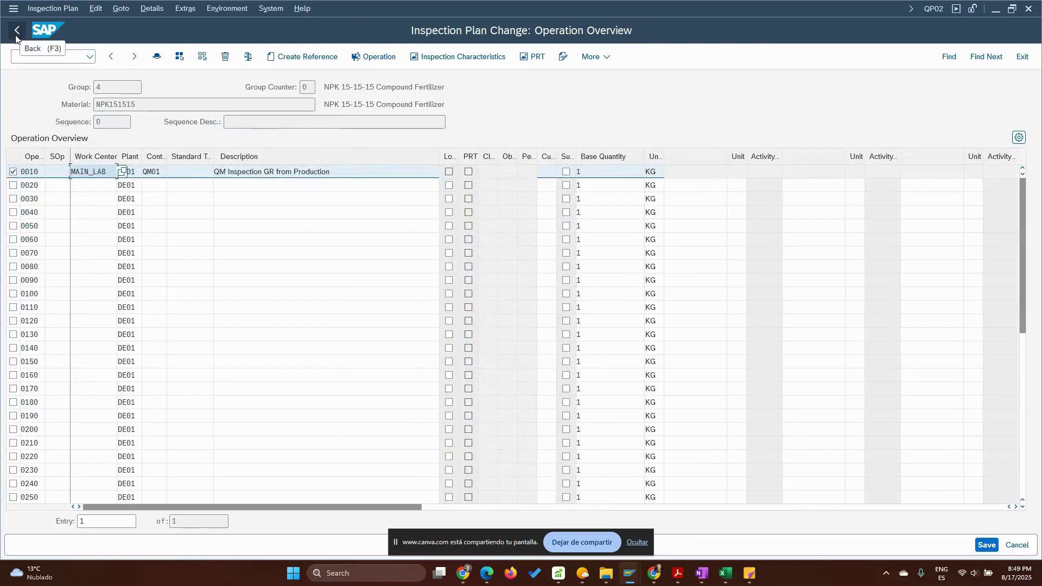
Step: Examine the inspection plan header's usage, overall status, planner group, planning work center, inspection points and sample-drawing procedure
{"action": "key", "text": "F6"}
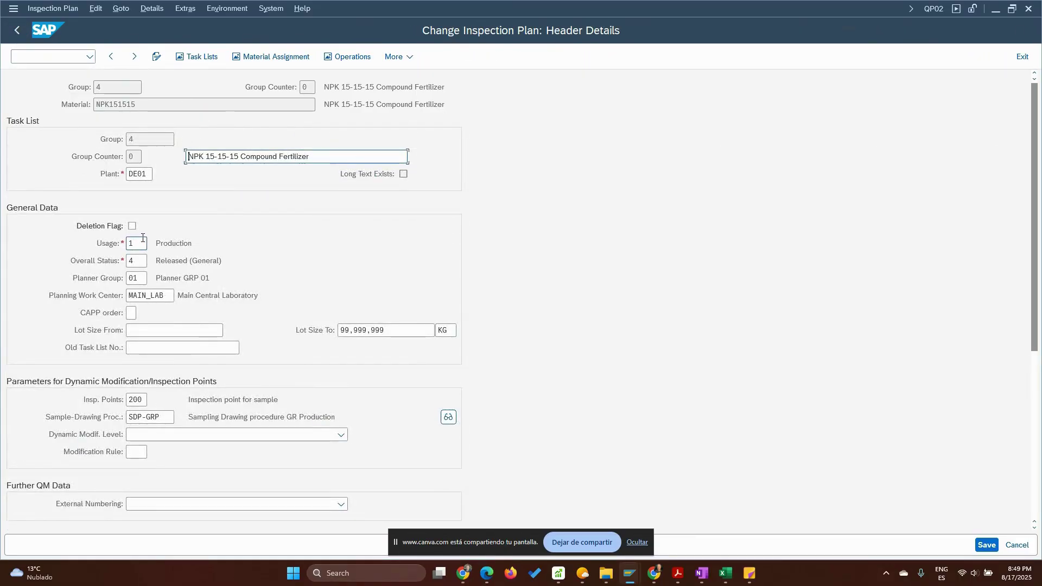
{"action": "double_click", "coordinate": [138, 243]}
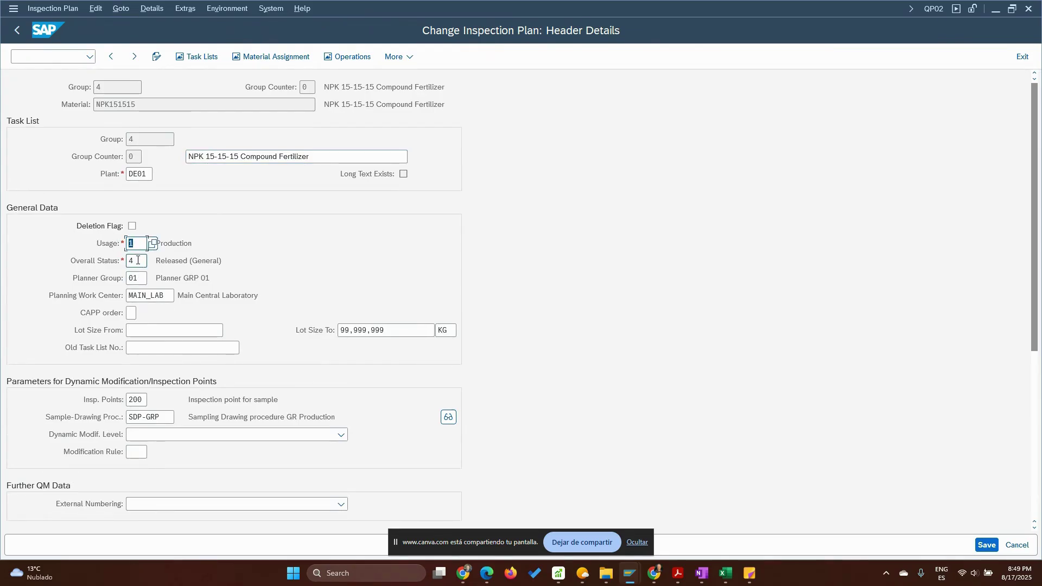
{"action": "double_click", "coordinate": [137, 261]}
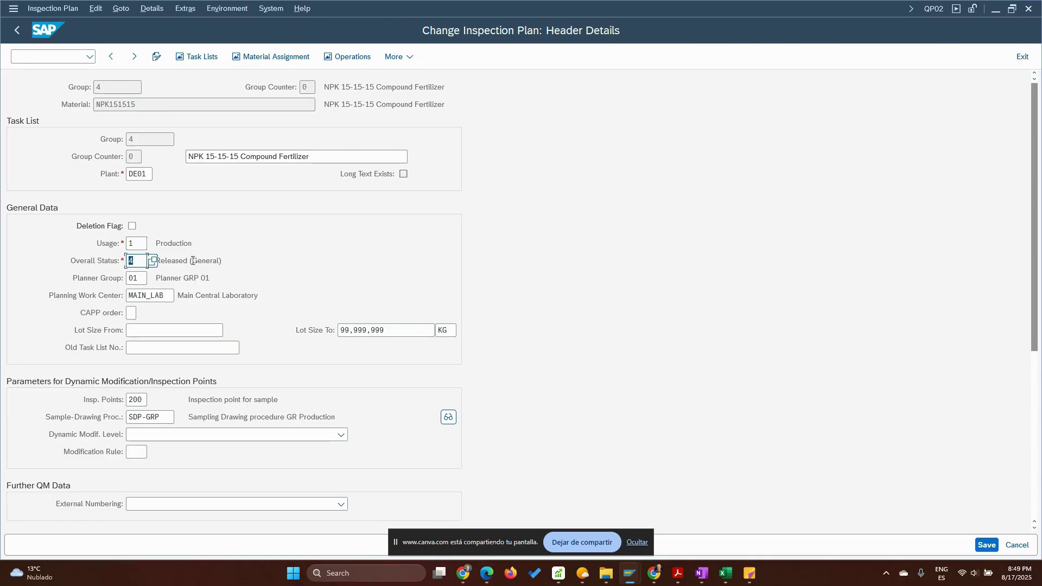
{"action": "left_click", "coordinate": [139, 278]}
{"action": "left_click_drag", "start_coordinate": [169, 295], "coordinate": [110, 299]}
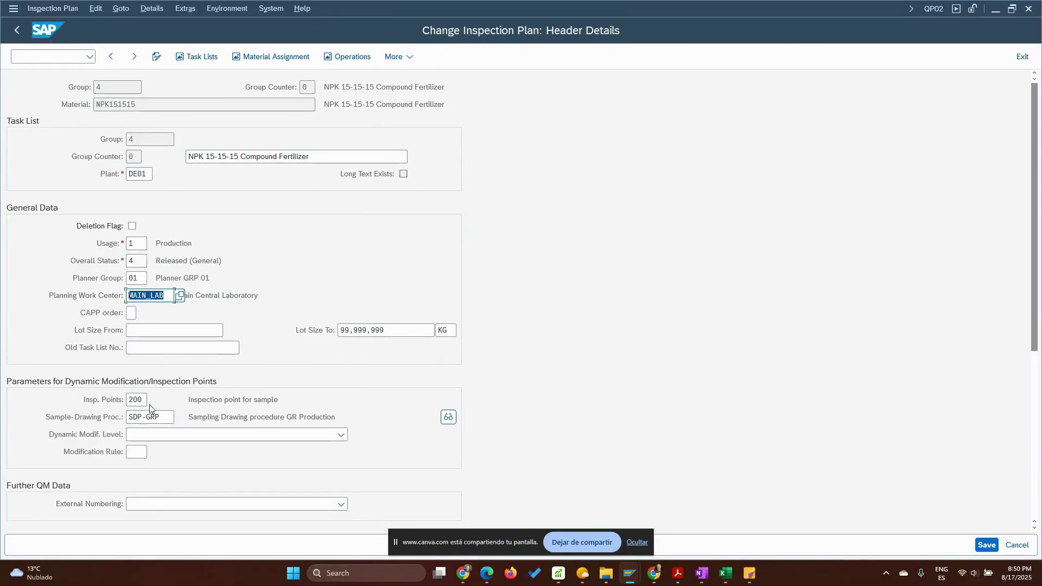
{"action": "left_click_drag", "start_coordinate": [144, 400], "coordinate": [126, 401]}
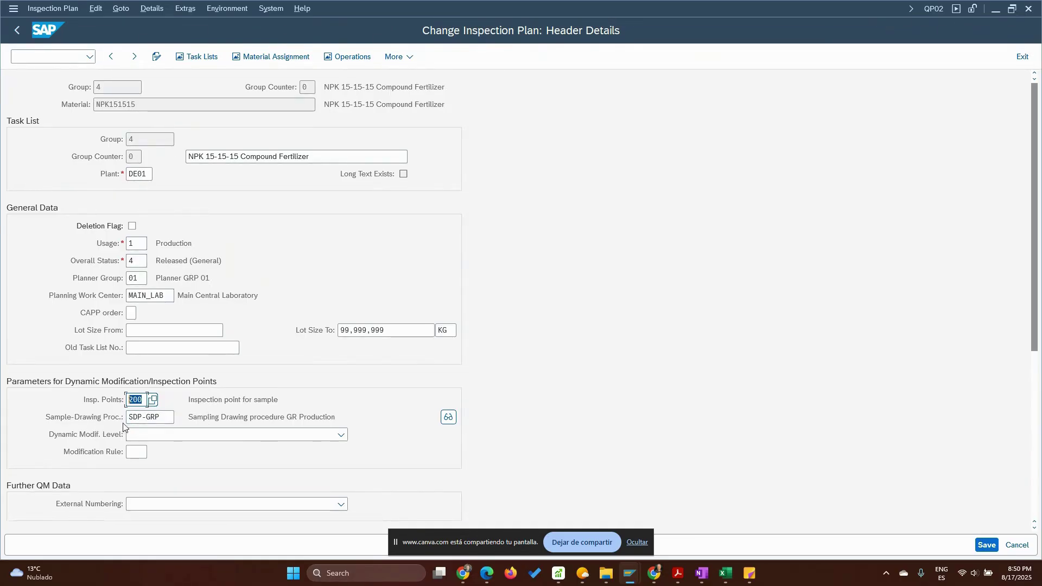
{"action": "left_click", "coordinate": [165, 418]}
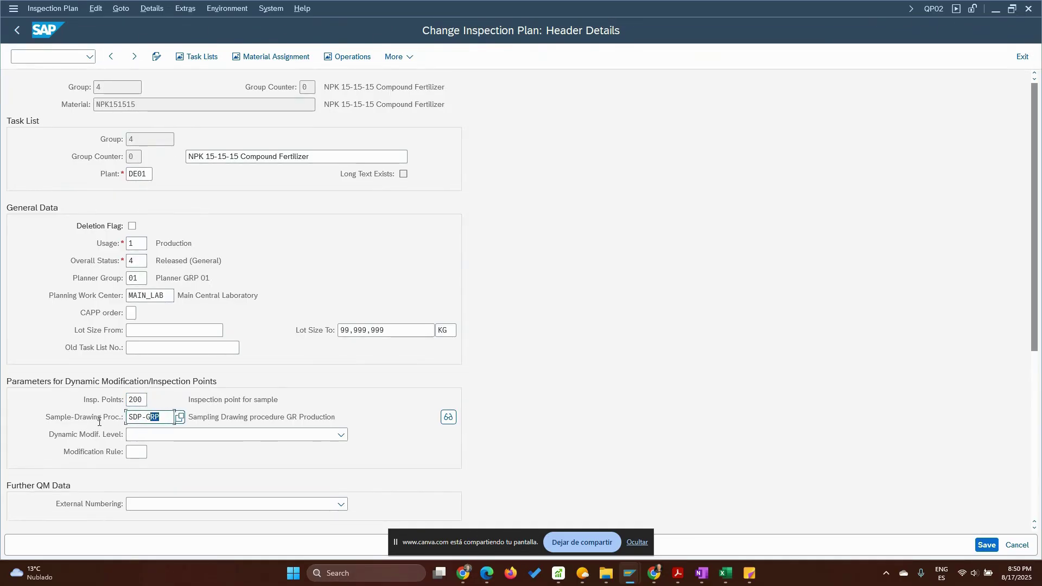
{"action": "key", "text": "shift+Home"}
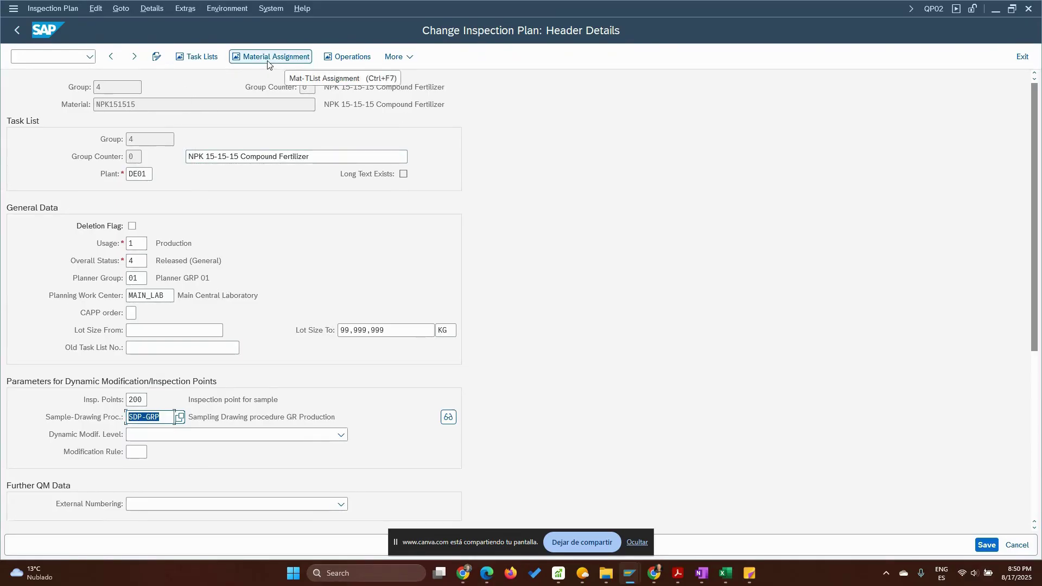
Step: Open the details of operation 0010 and examine its quality management recording view and inspection point completion settings
{"action": "left_click", "coordinate": [349, 59]}
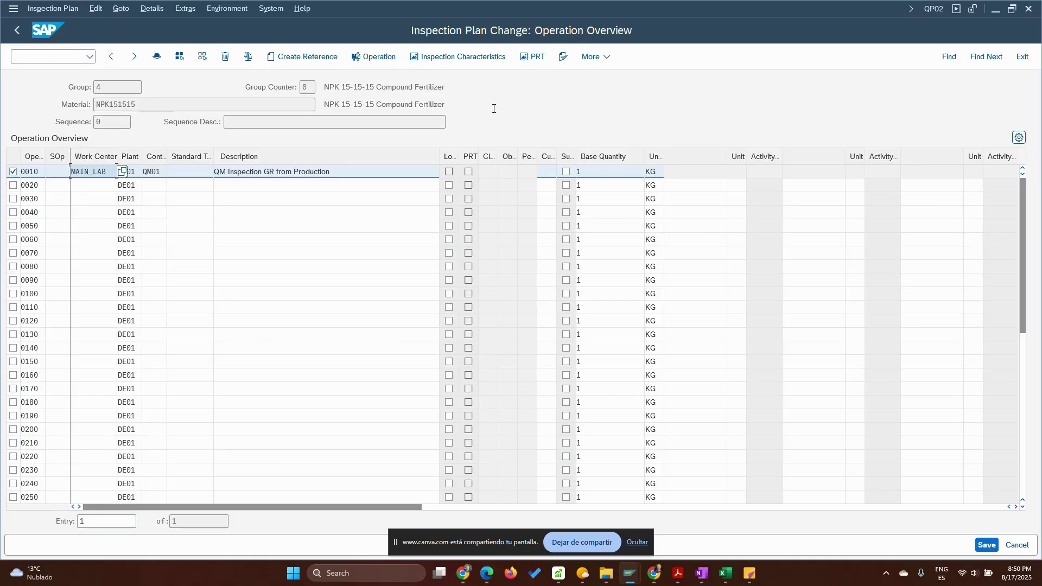
{"action": "double_click", "coordinate": [31, 171]}
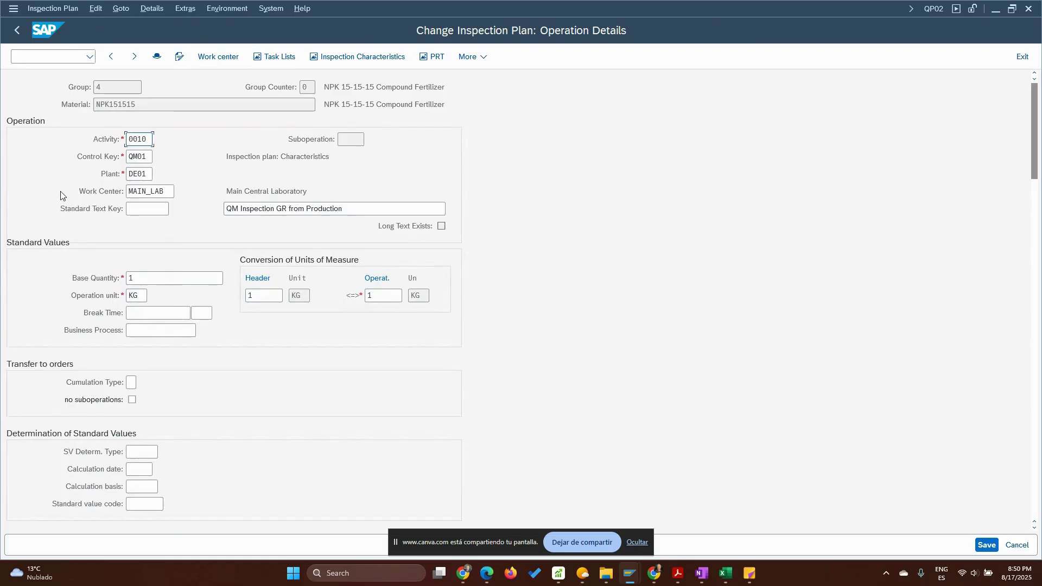
{"action": "scroll", "coordinate": [312, 365], "scroll_direction": "down", "scroll_amount": 5}
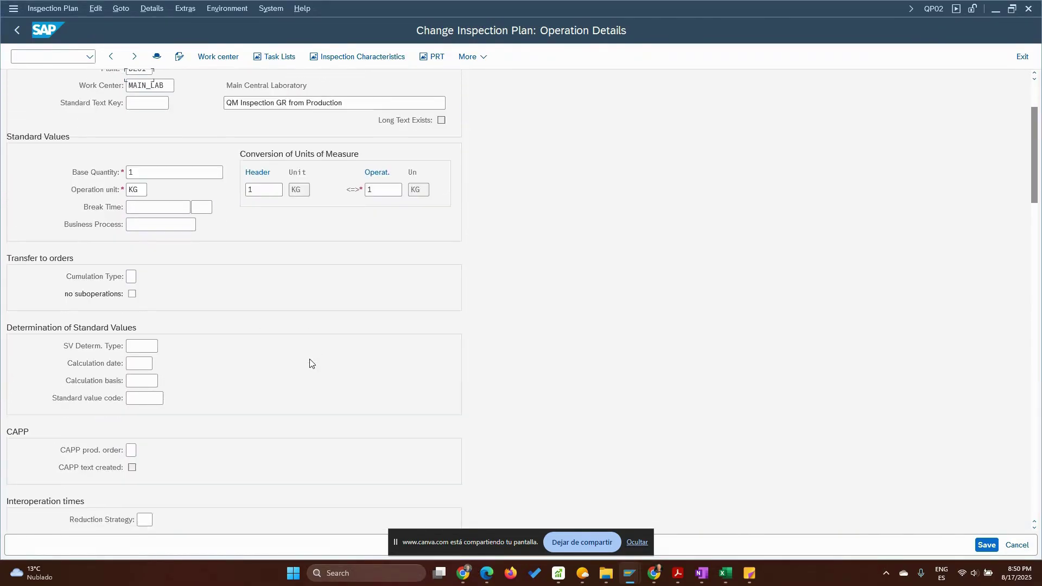
{"action": "scroll", "coordinate": [311, 364], "scroll_direction": "down", "scroll_amount": 20}
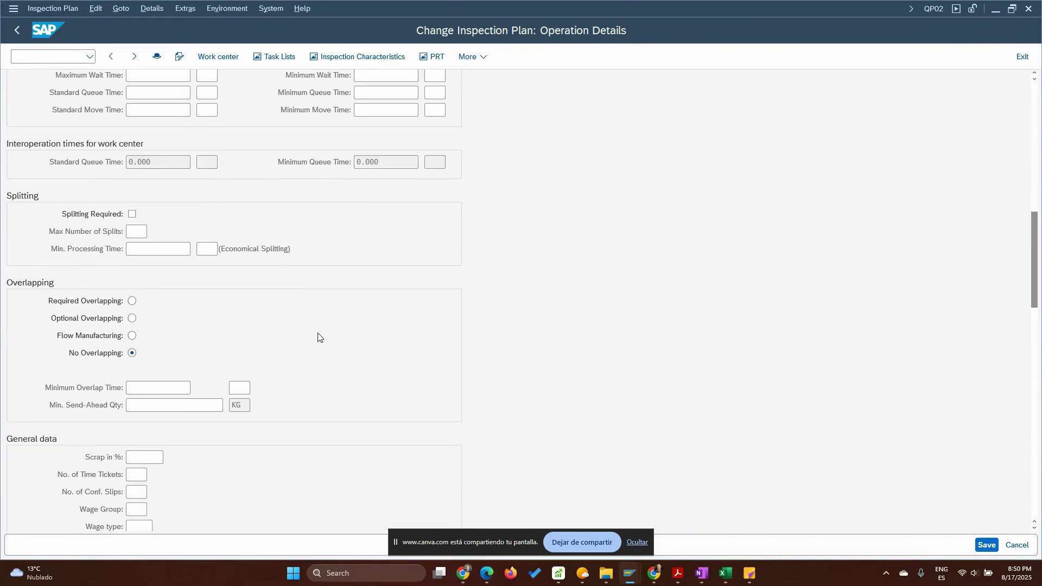
{"action": "scroll", "coordinate": [318, 337], "scroll_direction": "down", "scroll_amount": 20}
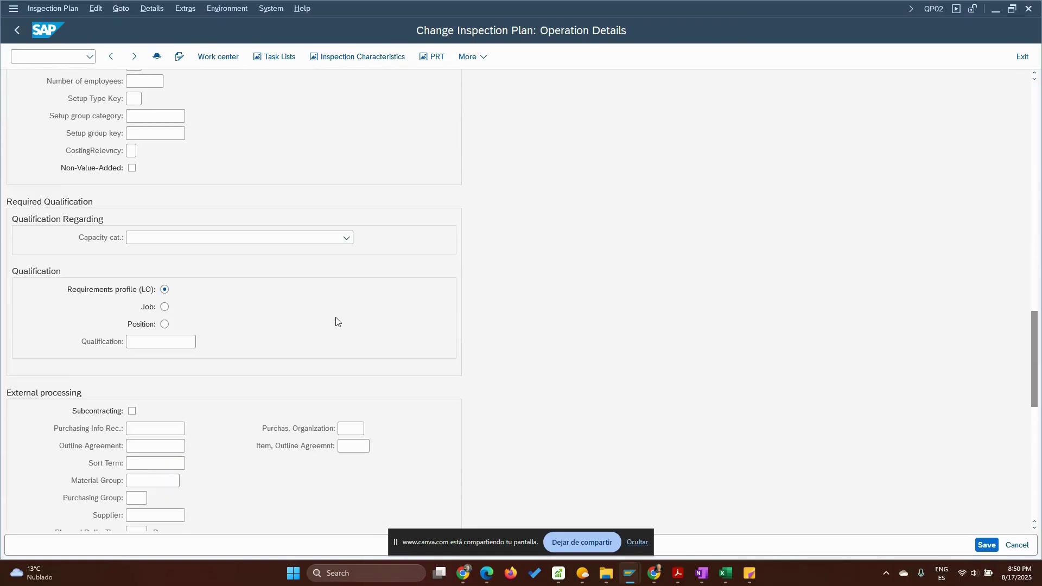
{"action": "scroll", "coordinate": [336, 321], "scroll_direction": "down", "scroll_amount": 13}
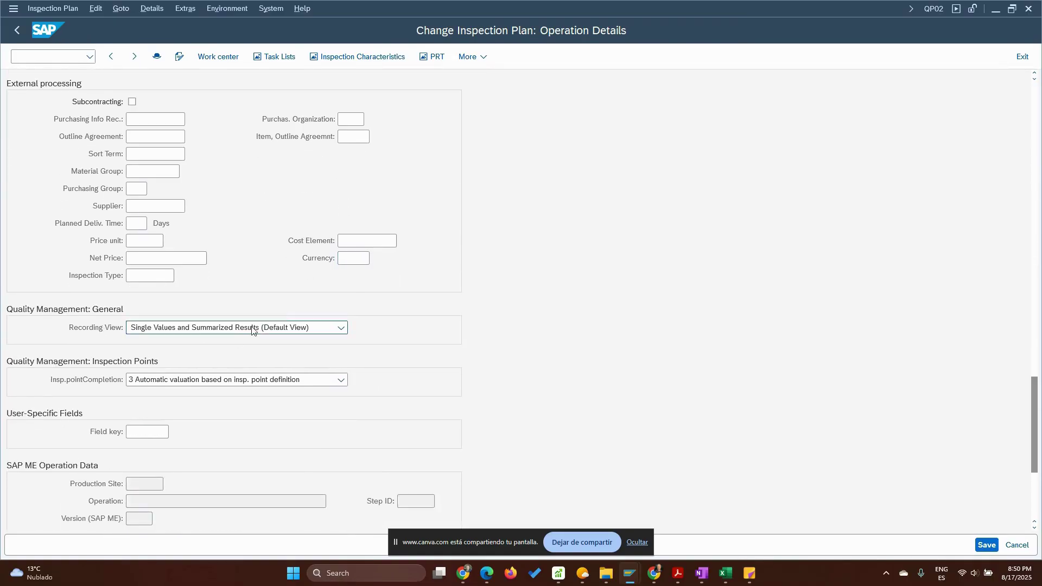
{"action": "scroll", "coordinate": [253, 330], "scroll_direction": "down", "scroll_amount": 2}
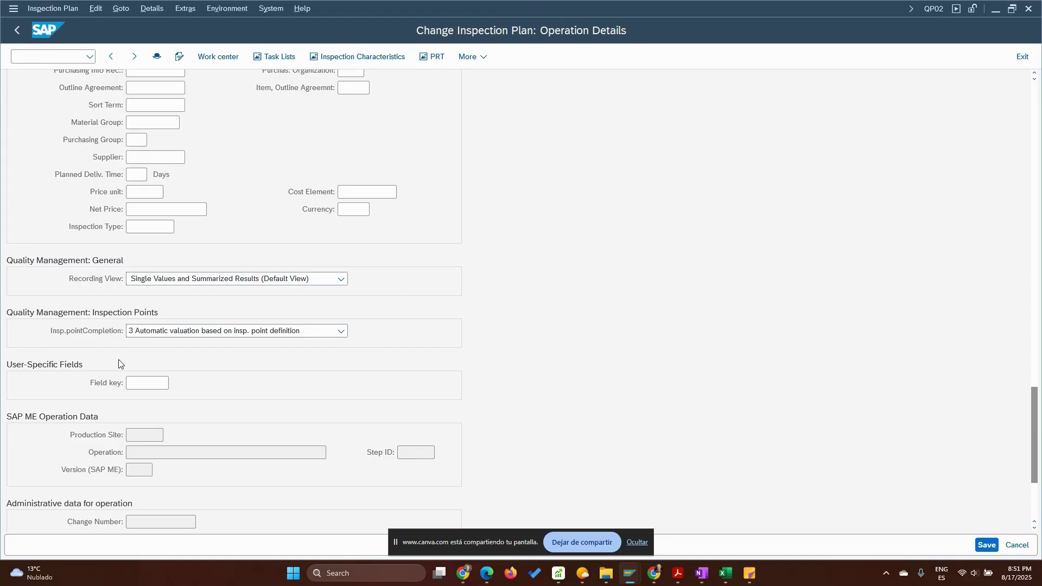
Step: Leave the operation details and close the inspection plan without changes, returning to the SAP Easy Access start screen
{"action": "scroll", "coordinate": [326, 266], "scroll_direction": "up", "scroll_amount": 3}
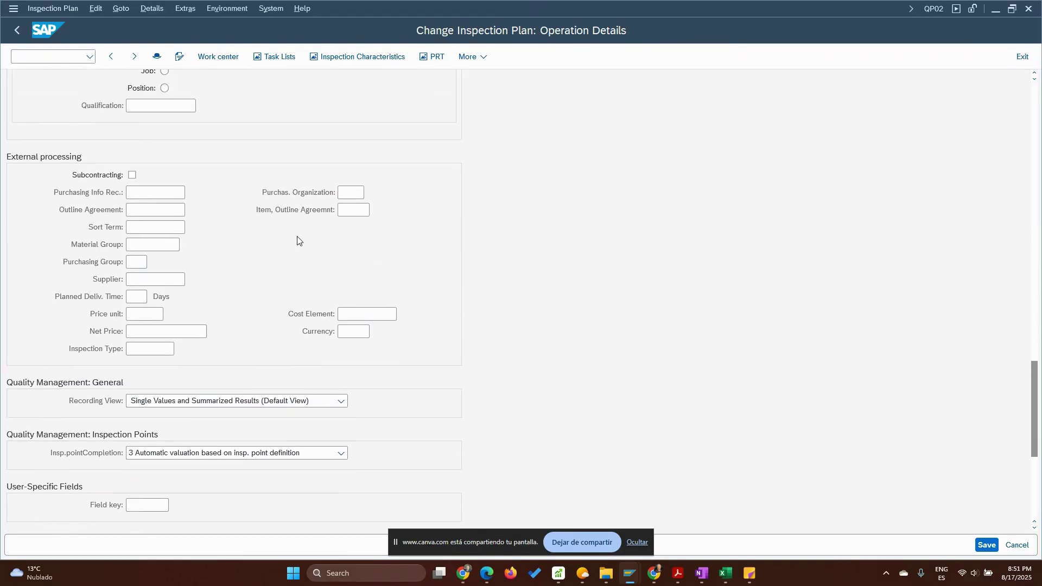
{"action": "left_click", "coordinate": [18, 31]}
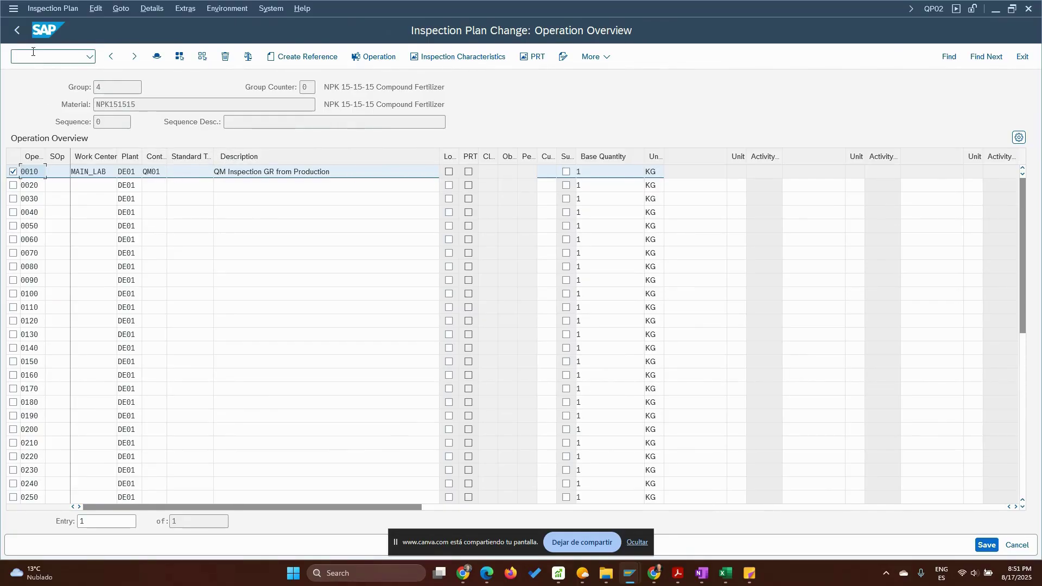
{"action": "left_click", "coordinate": [18, 31]}
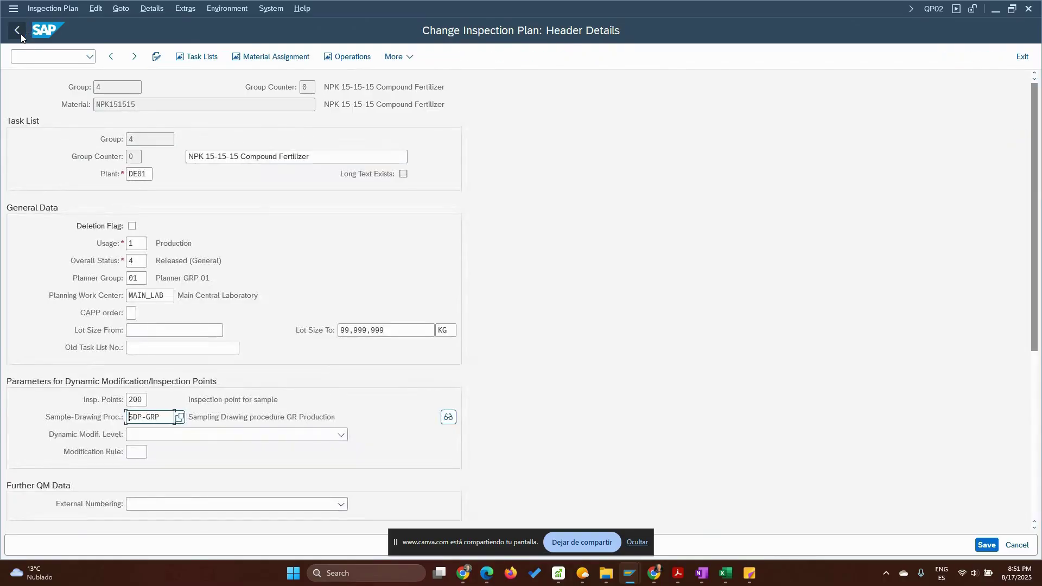
{"action": "left_click", "coordinate": [19, 33]}
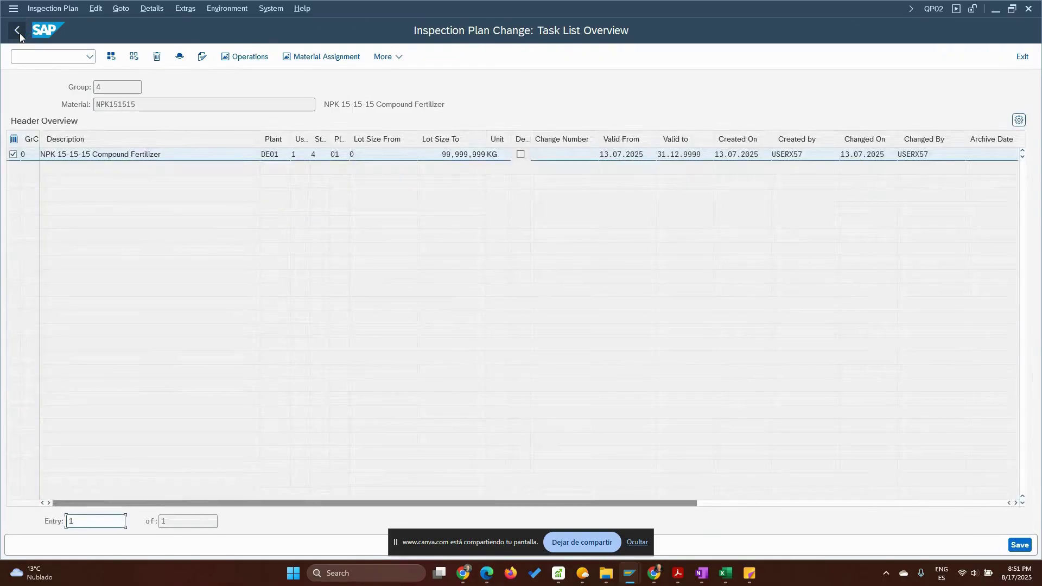
{"action": "left_click", "coordinate": [20, 33]}
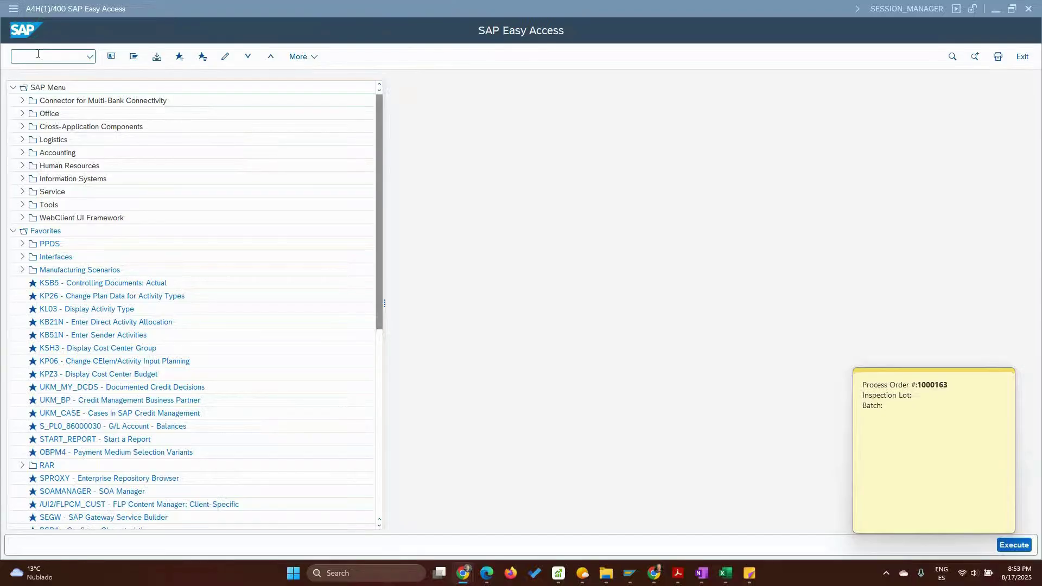
Step: Start transaction MIGO and load the goods receipt for the process order whose number is on the sticky note
{"action": "left_click", "coordinate": [38, 53]}
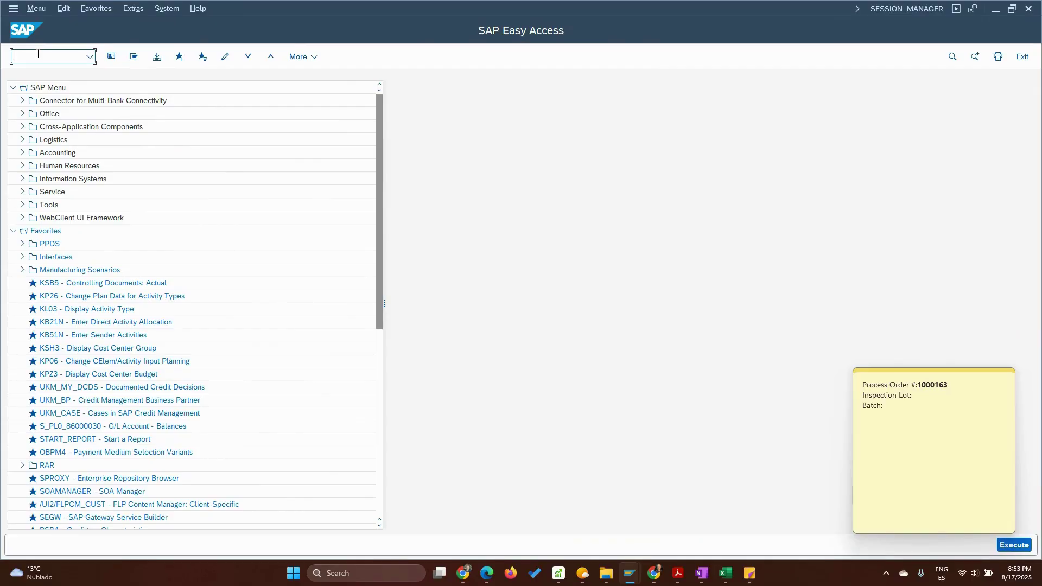
{"action": "type", "text": "MI"}
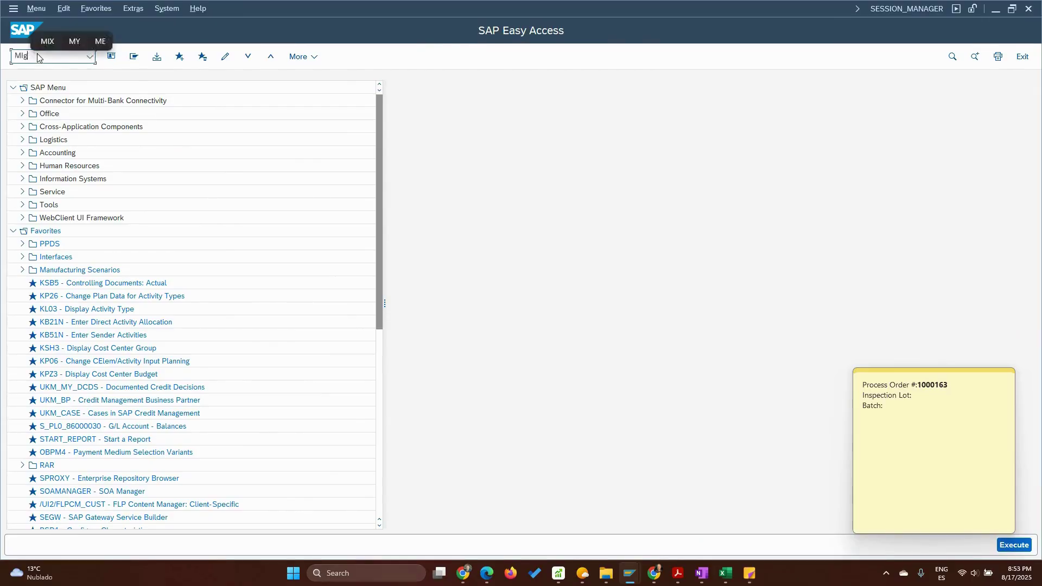
{"action": "type", "text": "GO"}
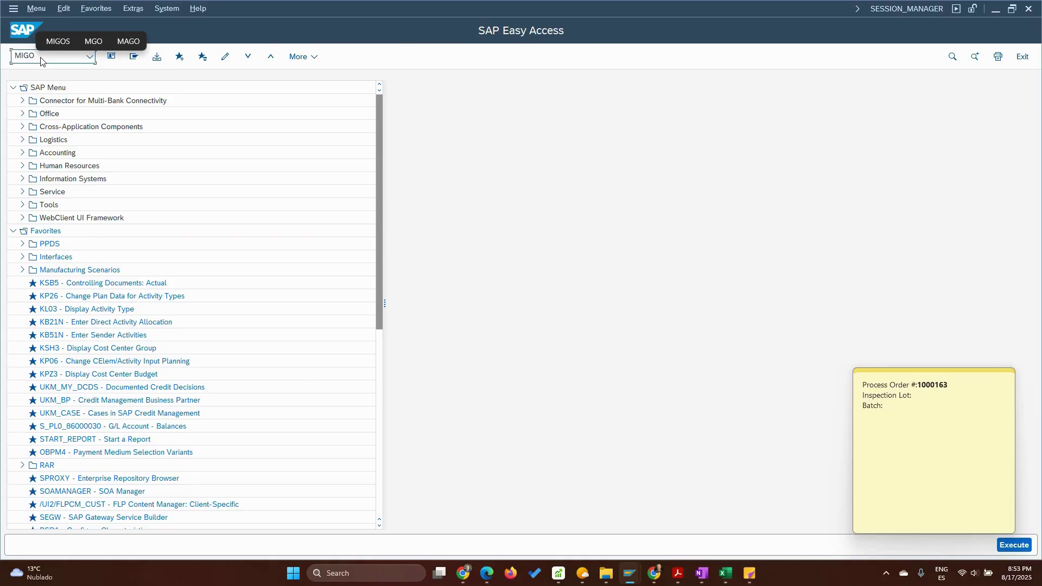
{"action": "key", "text": "Return"}
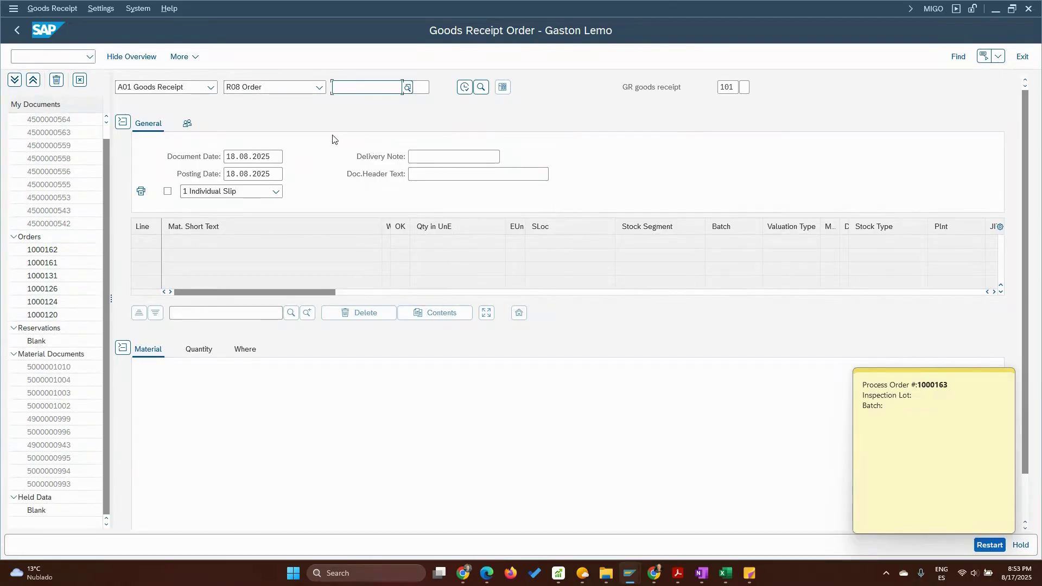
{"action": "type", "text": "1000163"}
{"action": "key", "text": "Return"}
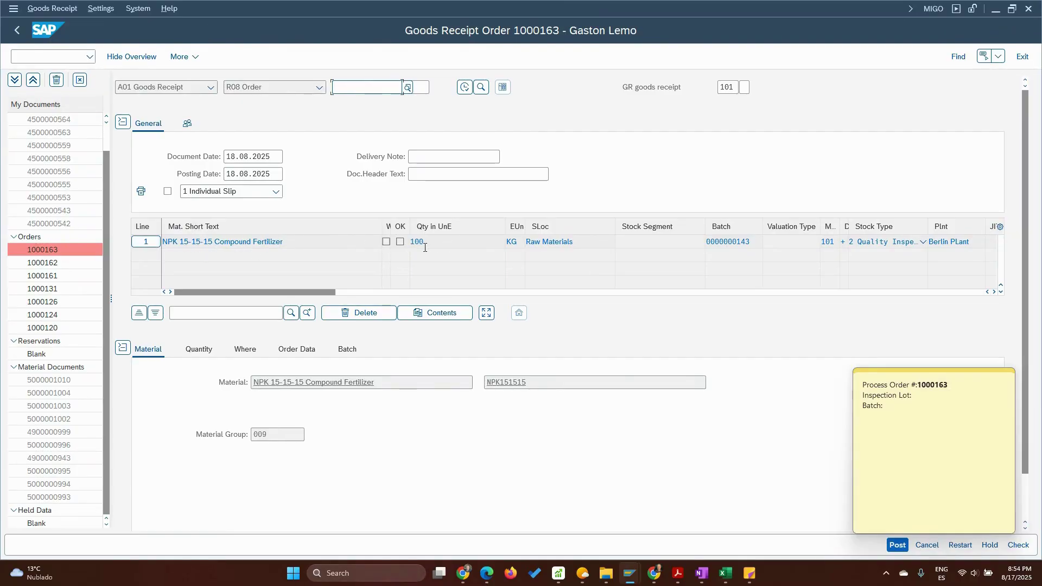
Step: Examine the goods receipt item's quantity, its movement type, stock type and storage location, and its order data
{"action": "left_click", "coordinate": [208, 352]}
{"action": "left_click", "coordinate": [245, 351]}
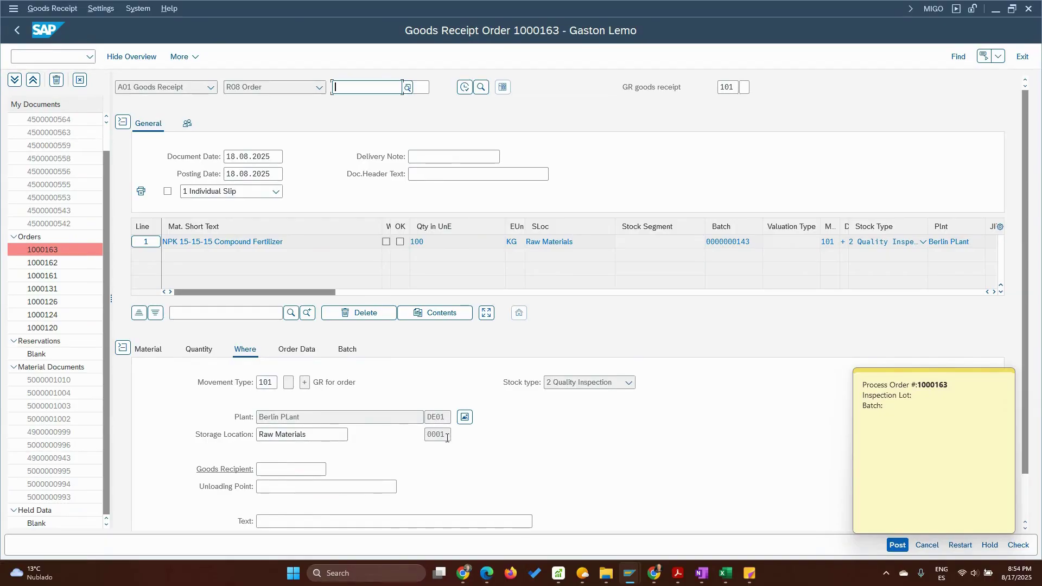
{"action": "left_click", "coordinate": [297, 350]}
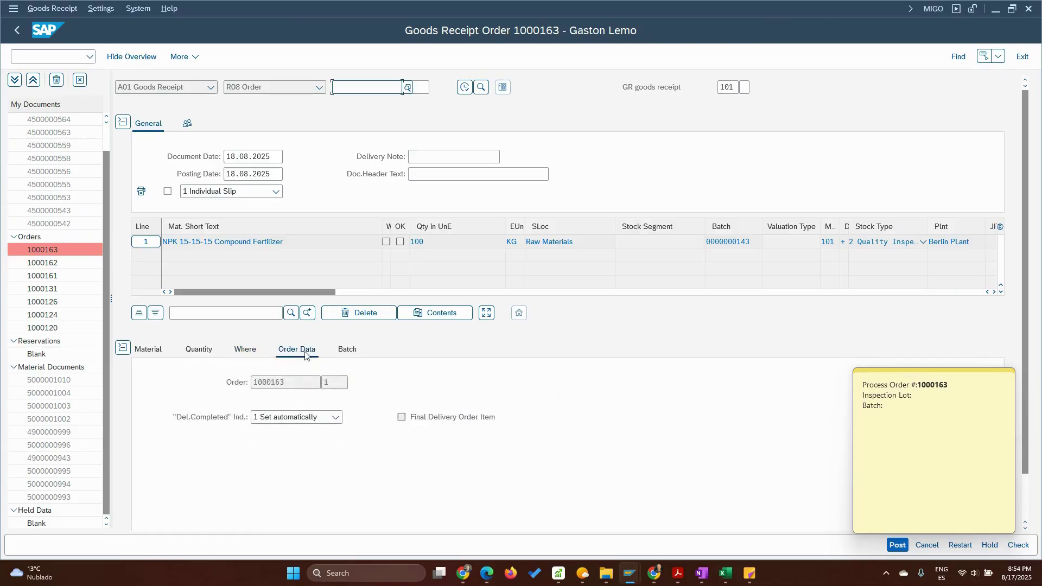
Step: Set the batch's date of manufacture to 18.08.2025 and mark the goods receipt item as OK
{"action": "left_click", "coordinate": [346, 354]}
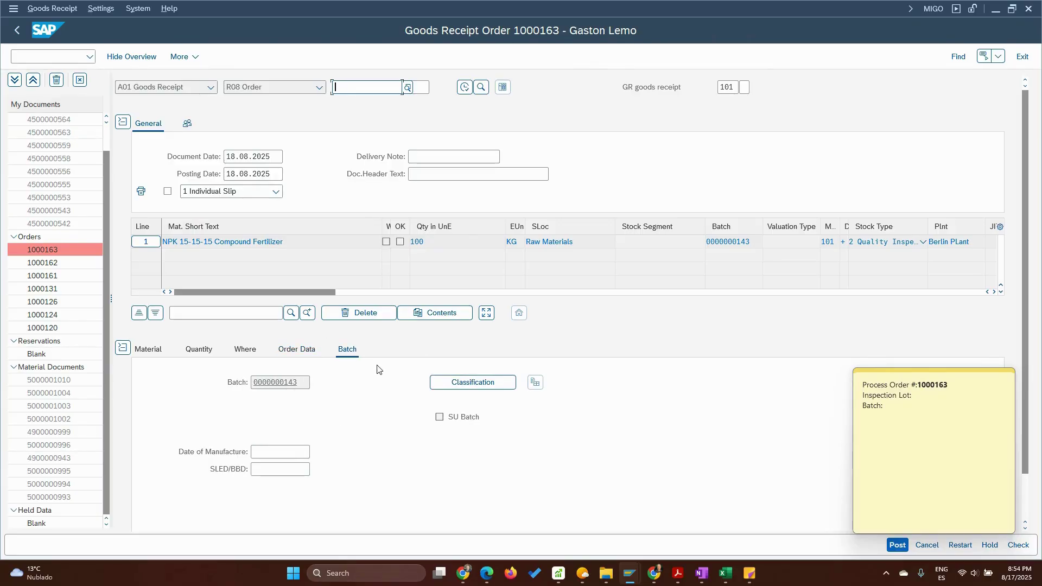
{"action": "left_click", "coordinate": [286, 451]}
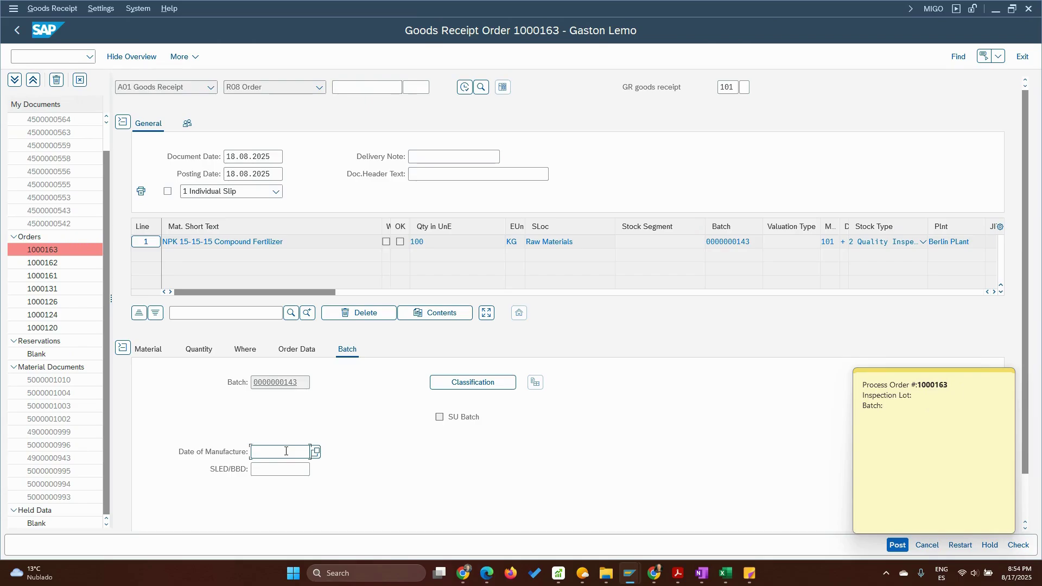
{"action": "left_click", "coordinate": [325, 333]}
{"action": "scroll", "coordinate": [304, 499], "scroll_direction": "down", "scroll_amount": 2}
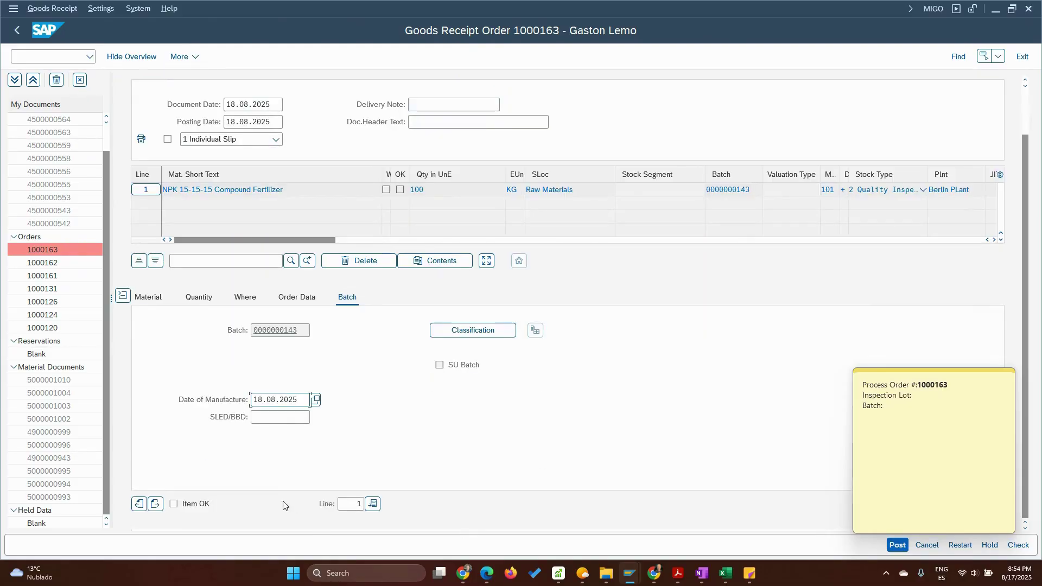
{"action": "left_click", "coordinate": [174, 504]}
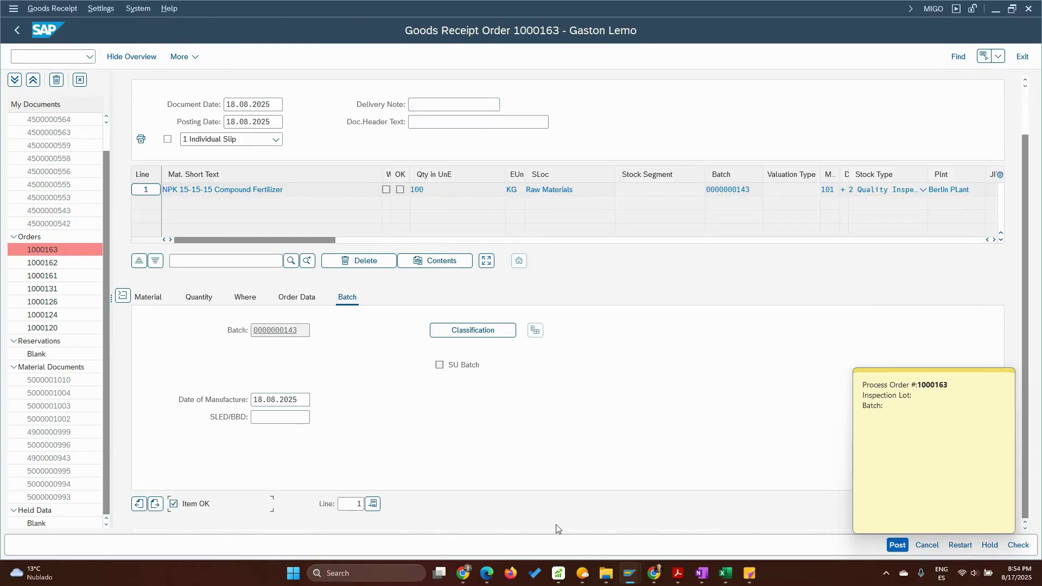
Step: Check the goods receipt, close the message log, and open the batch's classification
{"action": "left_click", "coordinate": [1017, 545]}
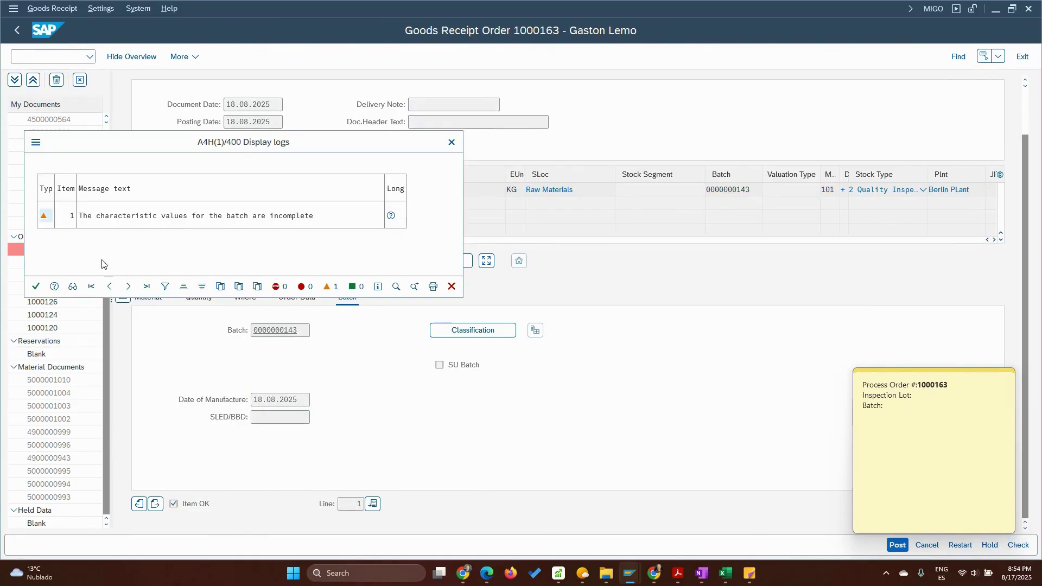
{"action": "left_click", "coordinate": [36, 286]}
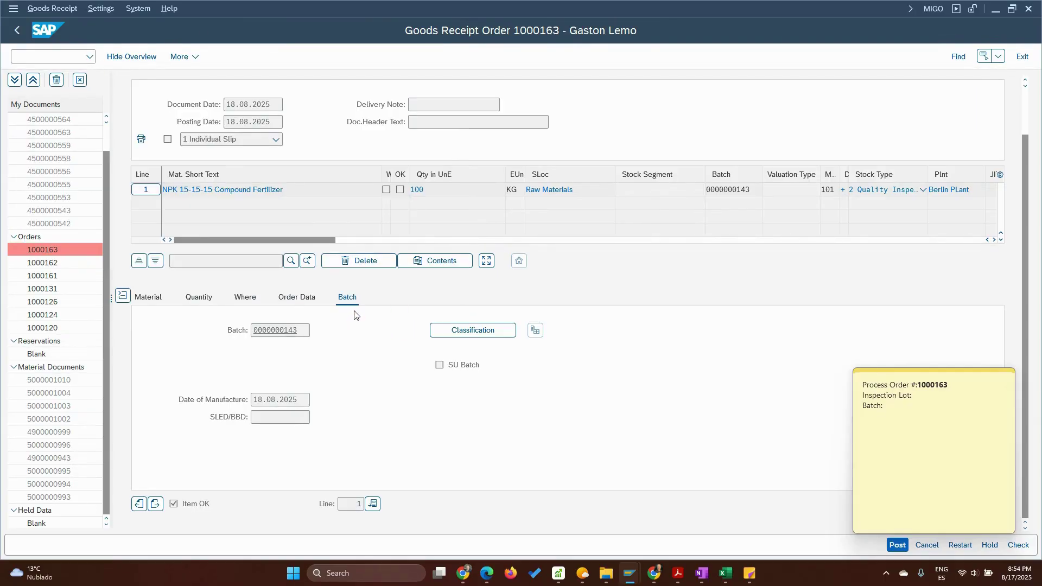
{"action": "left_click", "coordinate": [475, 331]}
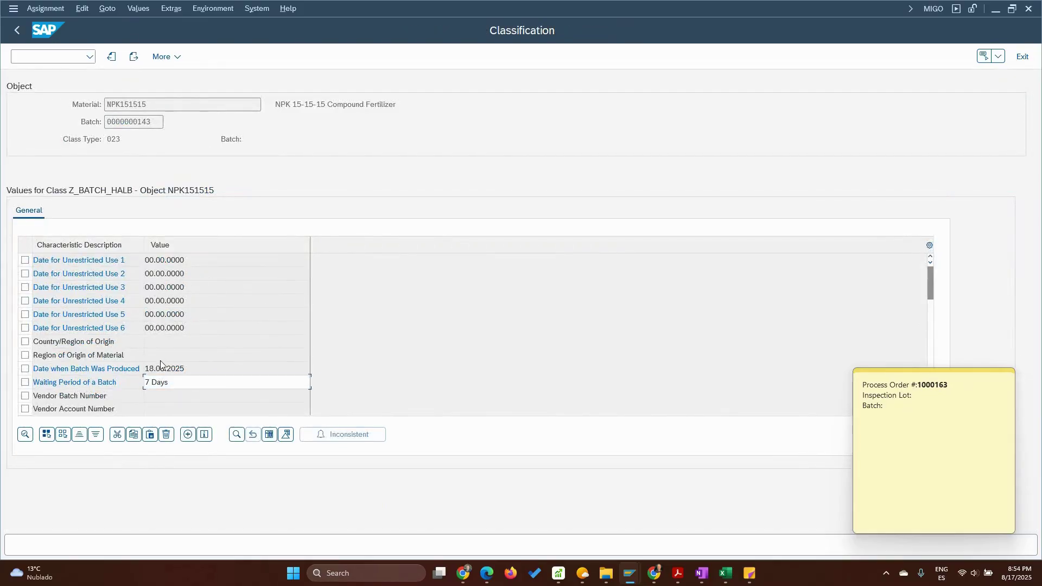
Step: Examine the batch's classification characteristics, including production date, waiting period, next inspection date, usage decision, shelf life expiration, batch status and PH value
{"action": "scroll", "coordinate": [189, 359], "scroll_direction": "down", "scroll_amount": 3}
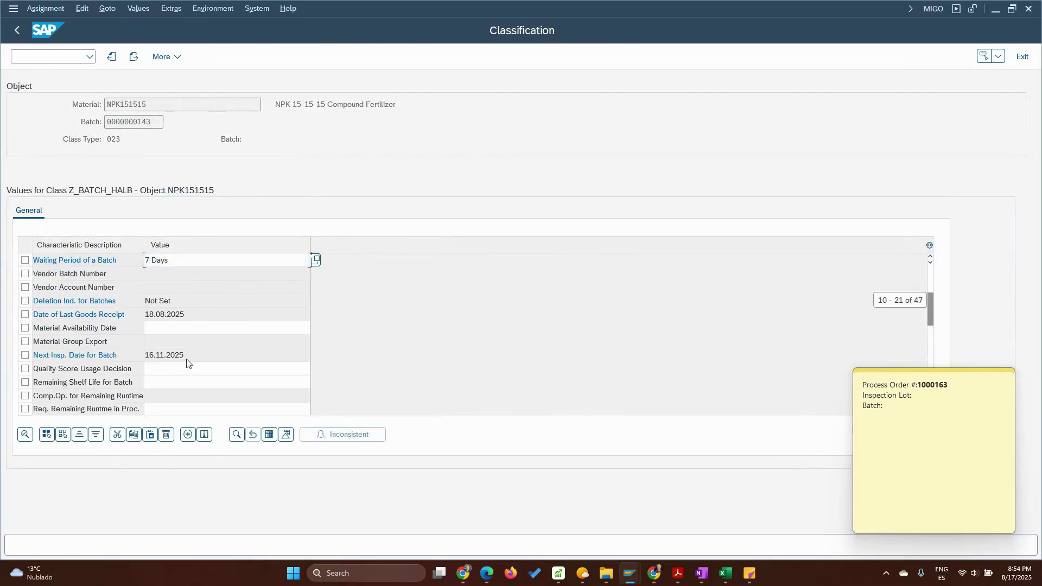
{"action": "scroll", "coordinate": [185, 358], "scroll_direction": "down", "scroll_amount": 3}
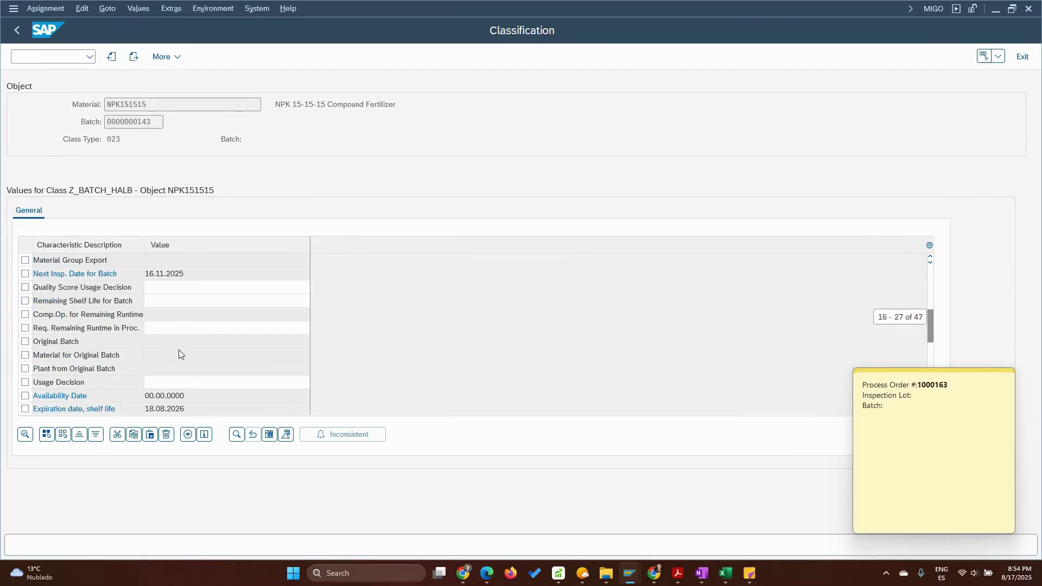
{"action": "left_click", "coordinate": [180, 347]}
{"action": "scroll", "coordinate": [180, 350], "scroll_direction": "down", "scroll_amount": 1}
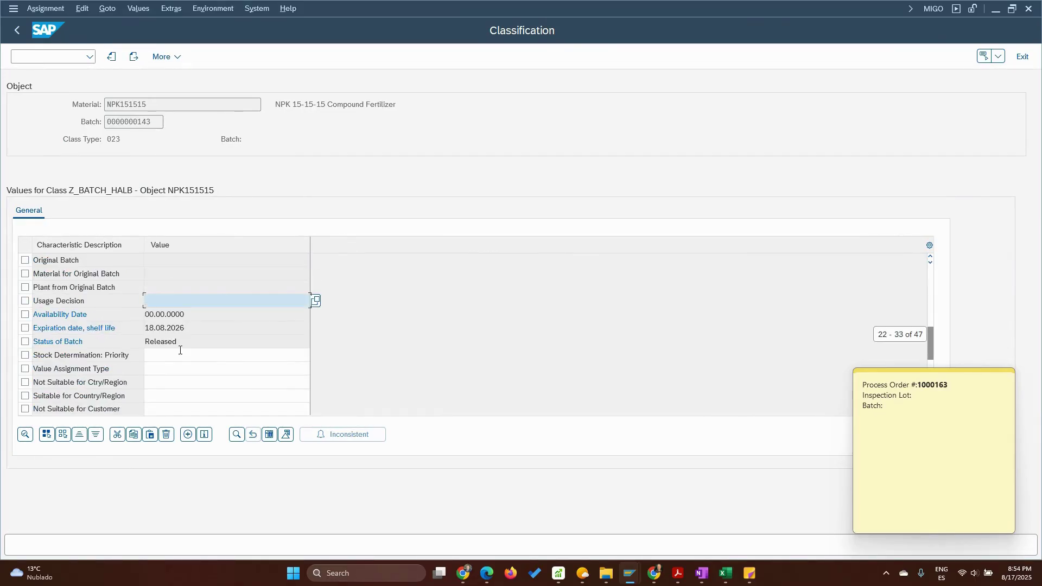
{"action": "scroll", "coordinate": [181, 350], "scroll_direction": "down", "scroll_amount": 1}
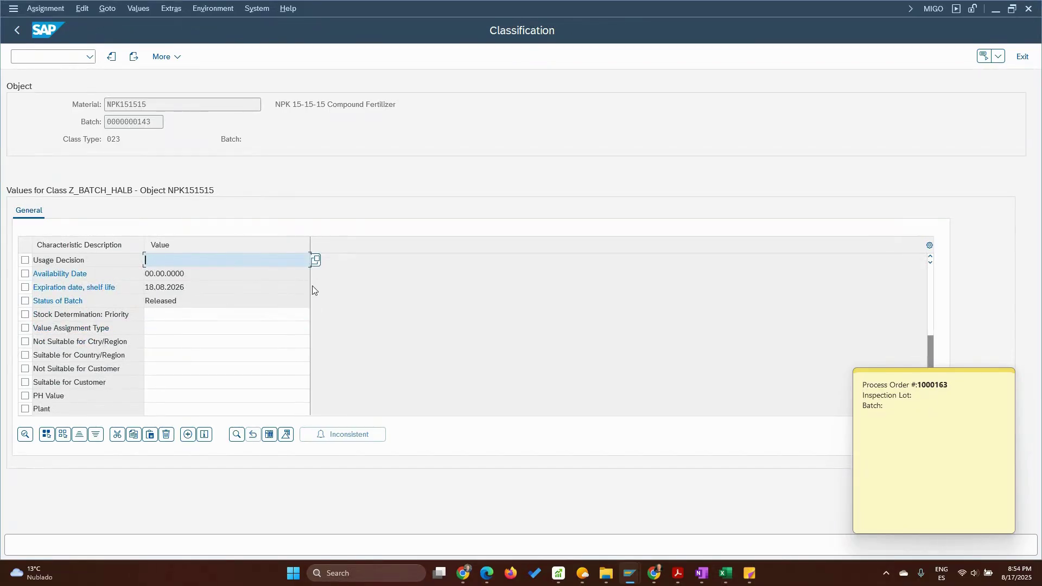
{"action": "scroll", "coordinate": [215, 304], "scroll_direction": "up", "scroll_amount": 2}
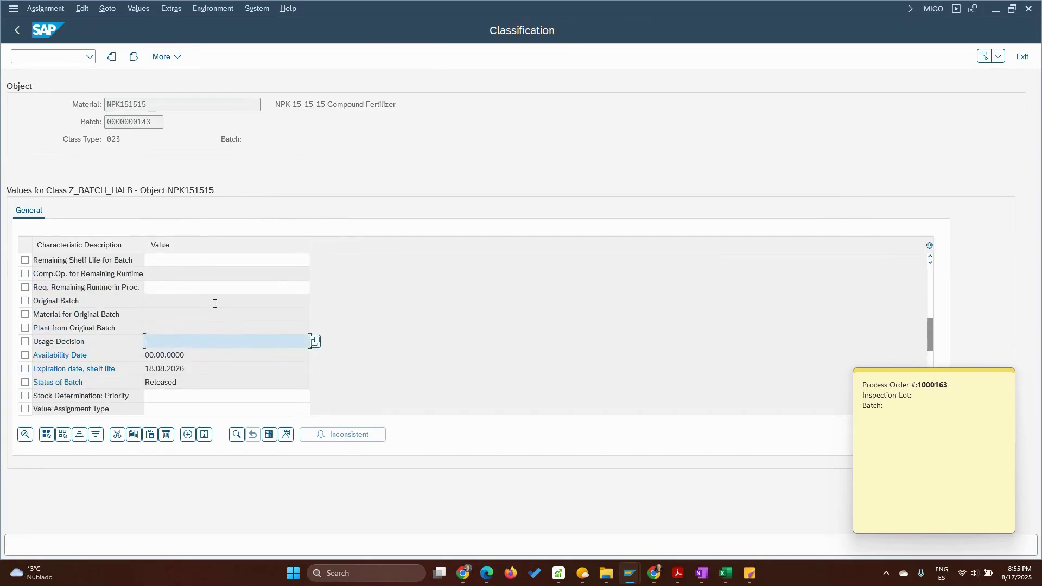
{"action": "scroll", "coordinate": [215, 303], "scroll_direction": "up", "scroll_amount": 1}
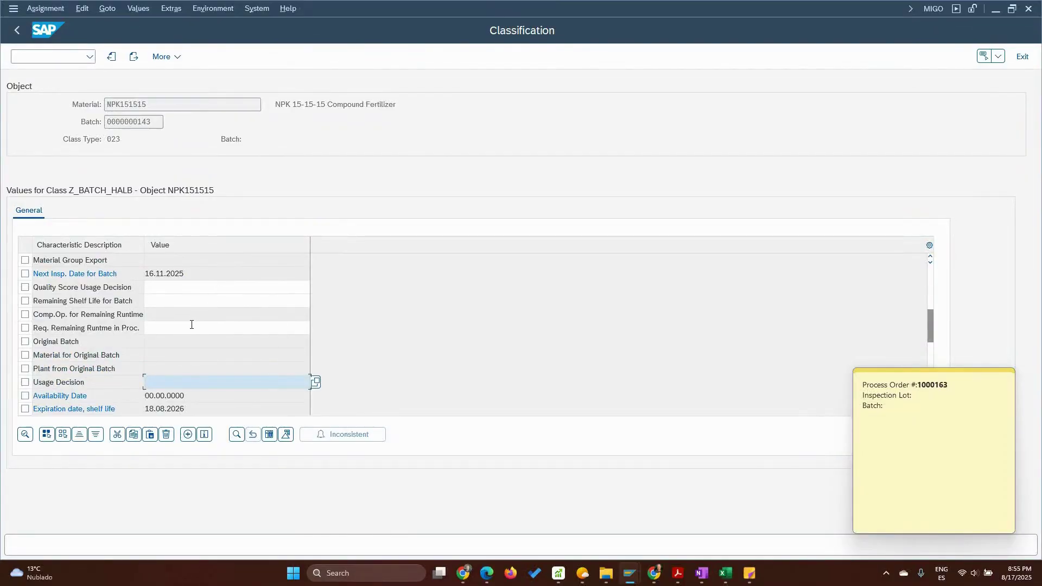
{"action": "scroll", "coordinate": [217, 322], "scroll_direction": "up", "scroll_amount": 5}
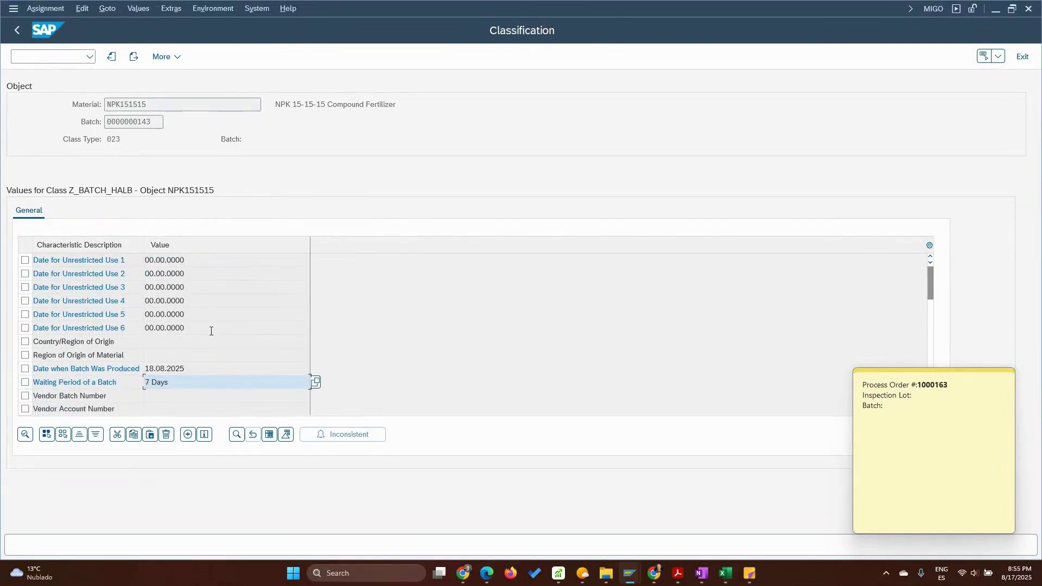
{"action": "scroll", "coordinate": [210, 356], "scroll_direction": "down", "scroll_amount": 7}
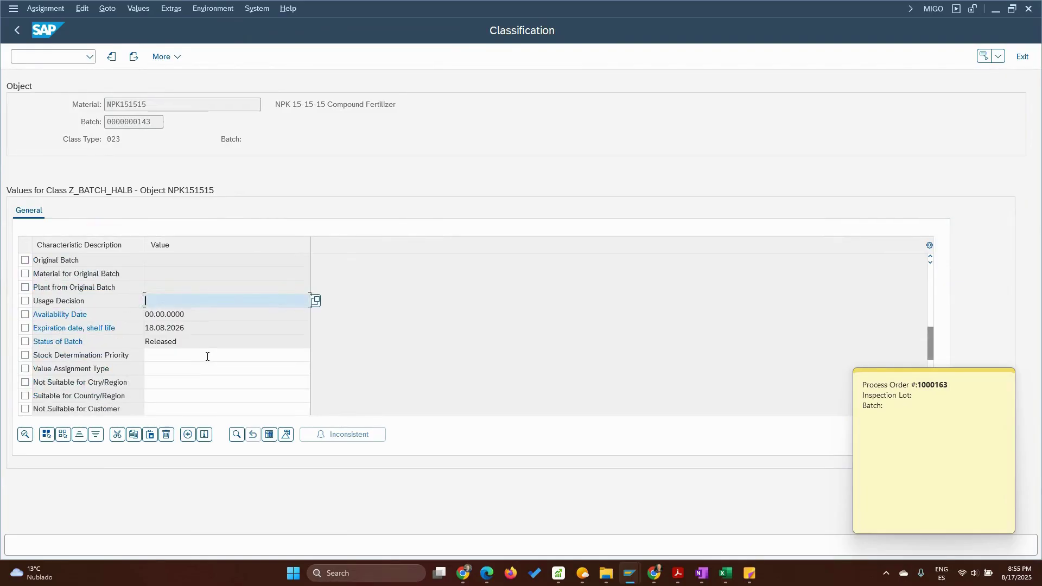
{"action": "scroll", "coordinate": [191, 358], "scroll_direction": "down", "scroll_amount": 2}
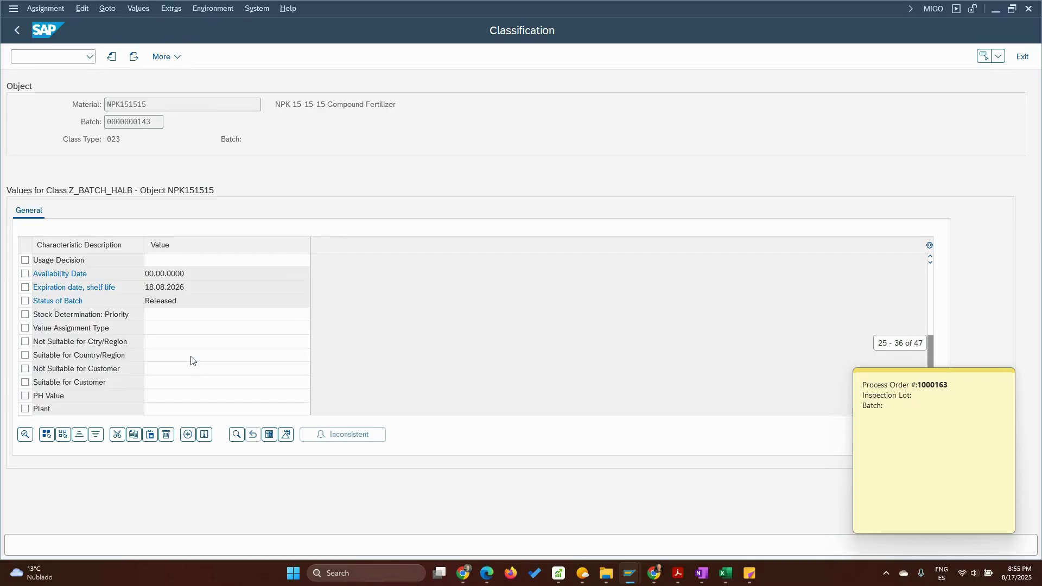
{"action": "scroll", "coordinate": [196, 357], "scroll_direction": "down", "scroll_amount": 1}
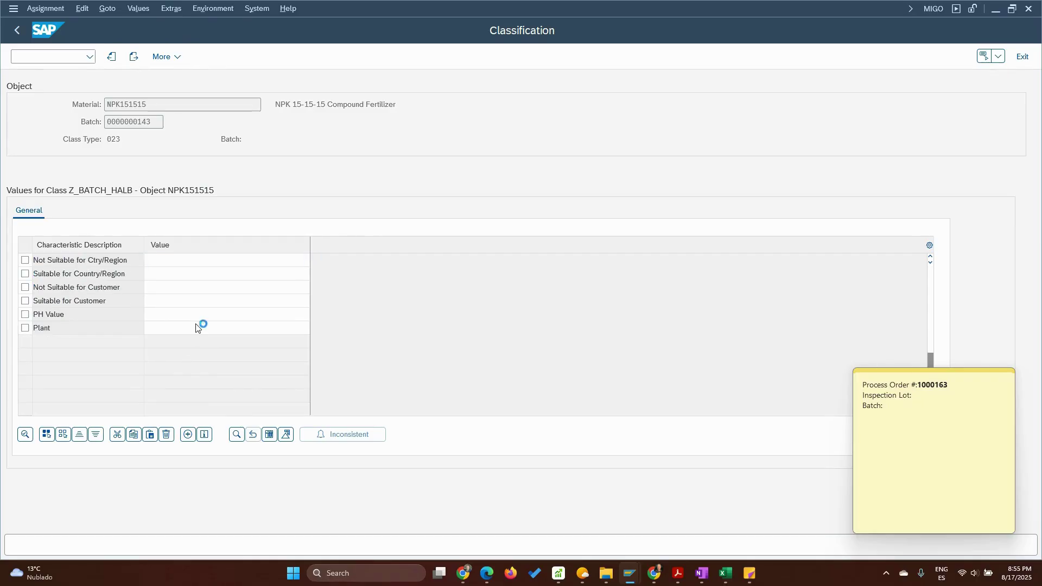
{"action": "scroll", "coordinate": [197, 324], "scroll_direction": "up", "scroll_amount": 1}
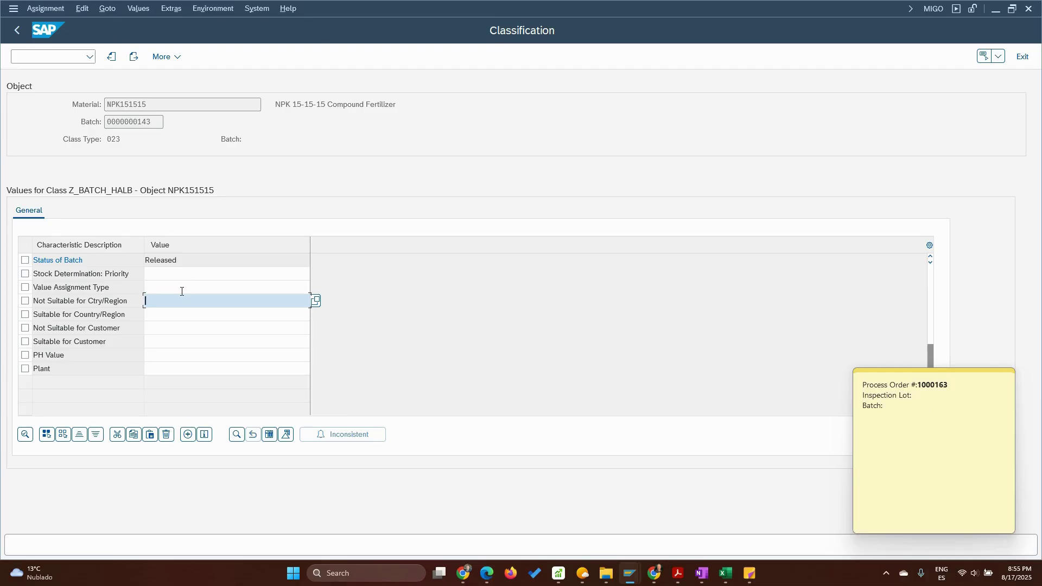
{"action": "scroll", "coordinate": [182, 291], "scroll_direction": "up", "scroll_amount": 1}
{"action": "scroll", "coordinate": [173, 293], "scroll_direction": "up", "scroll_amount": 1}
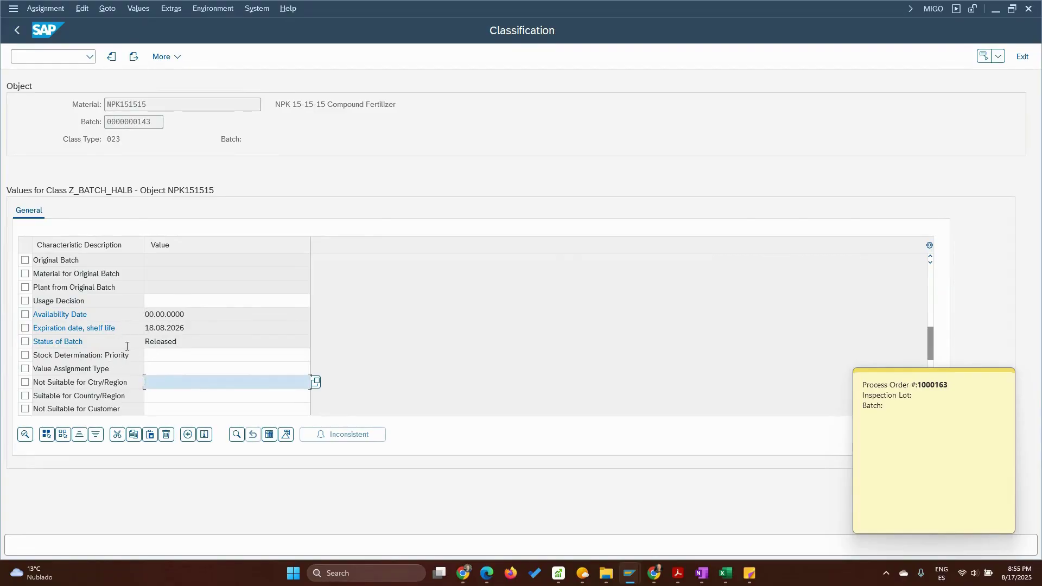
{"action": "scroll", "coordinate": [127, 346], "scroll_direction": "up", "scroll_amount": 1}
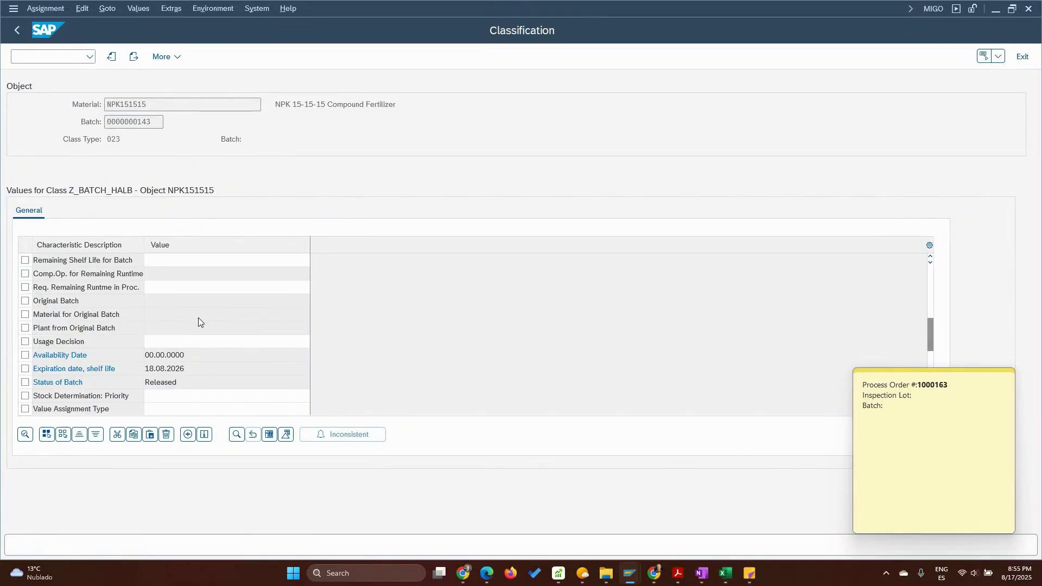
{"action": "scroll", "coordinate": [198, 317], "scroll_direction": "up", "scroll_amount": 1}
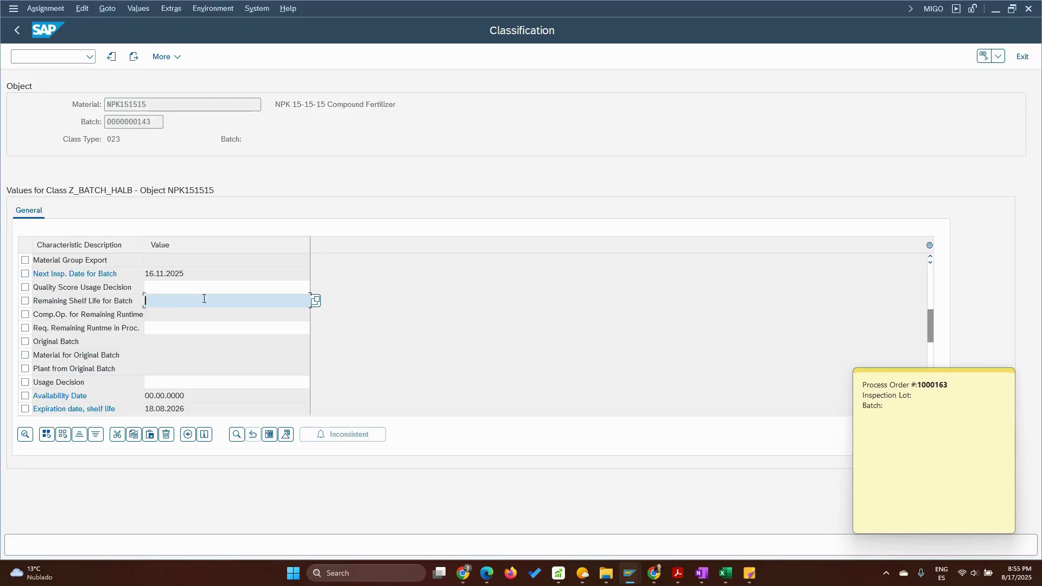
{"action": "scroll", "coordinate": [212, 285], "scroll_direction": "up", "scroll_amount": 1}
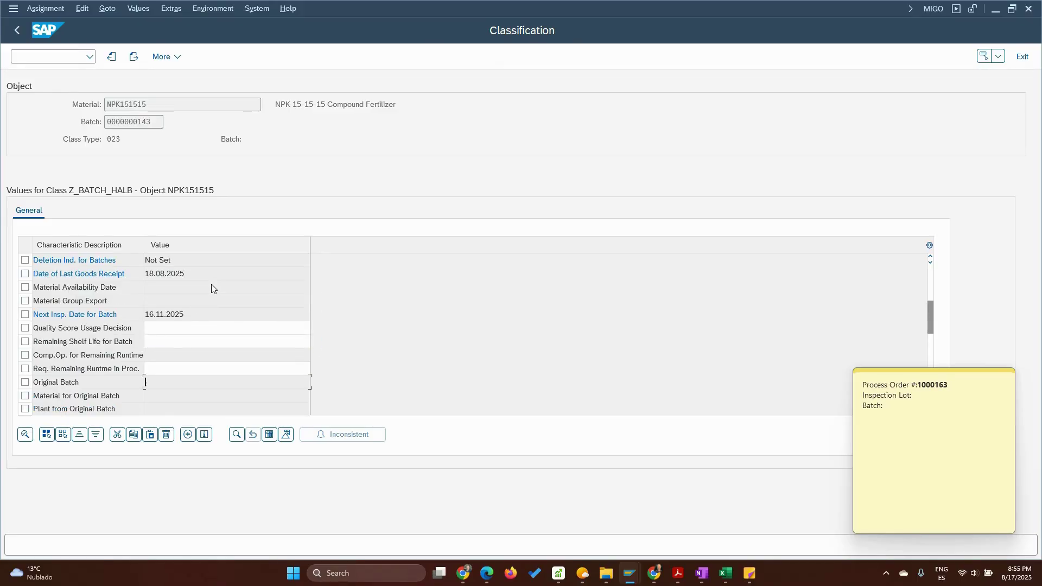
{"action": "scroll", "coordinate": [212, 287], "scroll_direction": "up", "scroll_amount": 1}
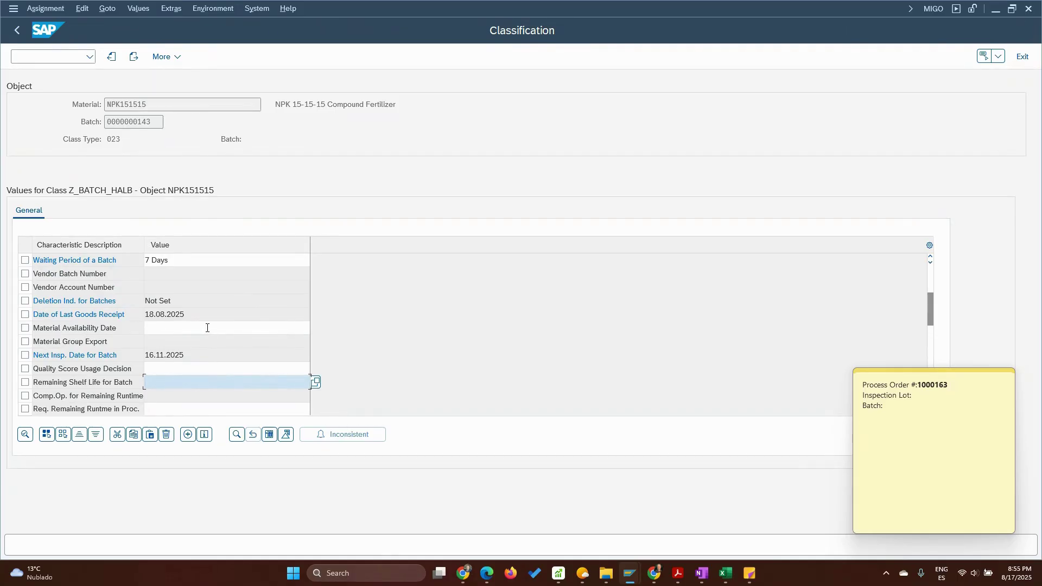
Step: Examine the batch's classification values, including production date, waiting period, next inspection date and remaining shelf life, and return to the goods receipt
{"action": "scroll", "coordinate": [163, 380], "scroll_direction": "up", "scroll_amount": 1}
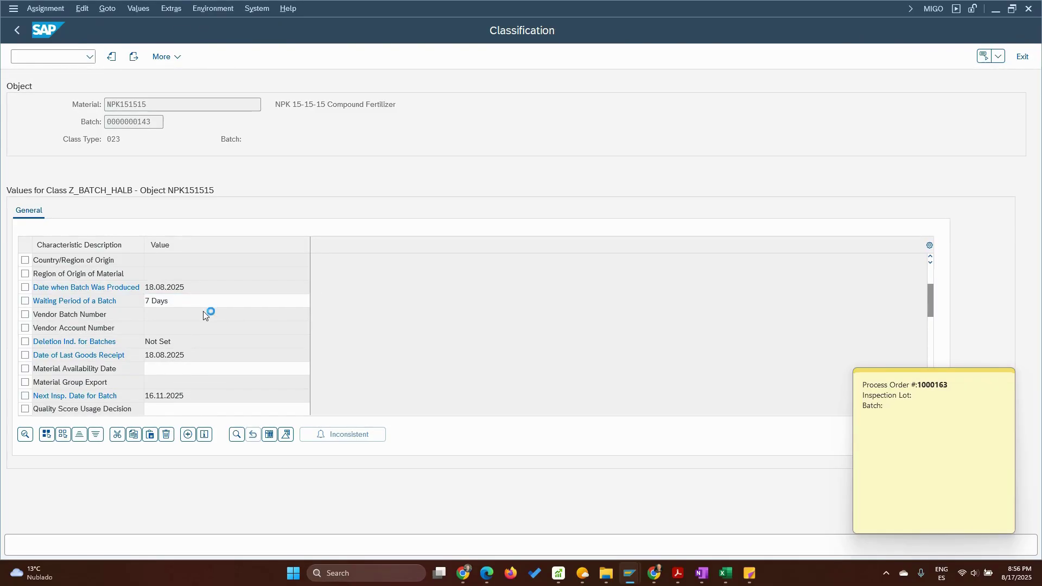
{"action": "scroll", "coordinate": [203, 311], "scroll_direction": "up", "scroll_amount": 1}
{"action": "scroll", "coordinate": [203, 345], "scroll_direction": "down", "scroll_amount": 1}
{"action": "scroll", "coordinate": [201, 368], "scroll_direction": "down", "scroll_amount": 1}
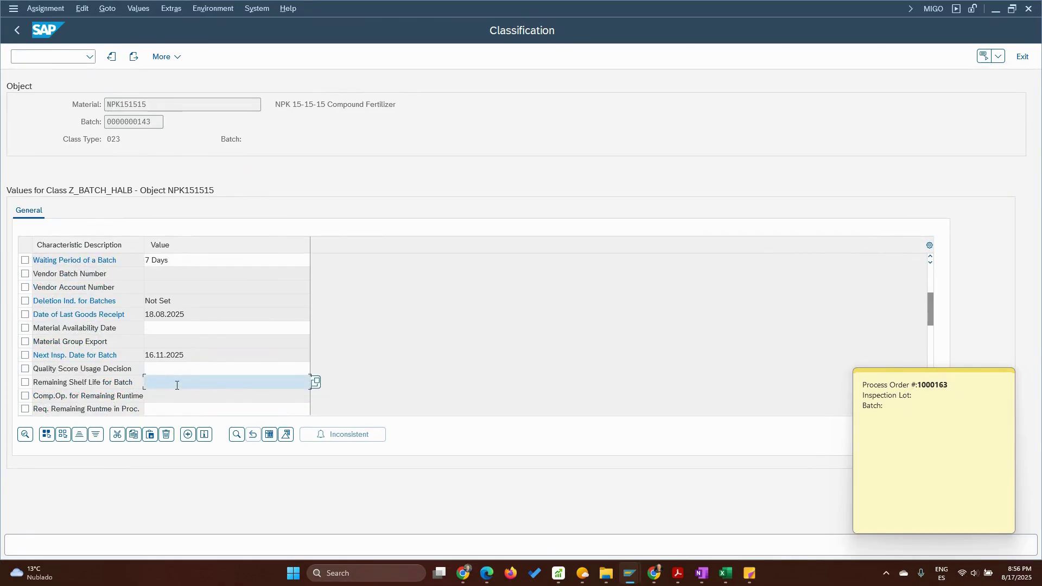
{"action": "type", "text": "d"}
{"action": "left_click", "coordinate": [135, 56]}
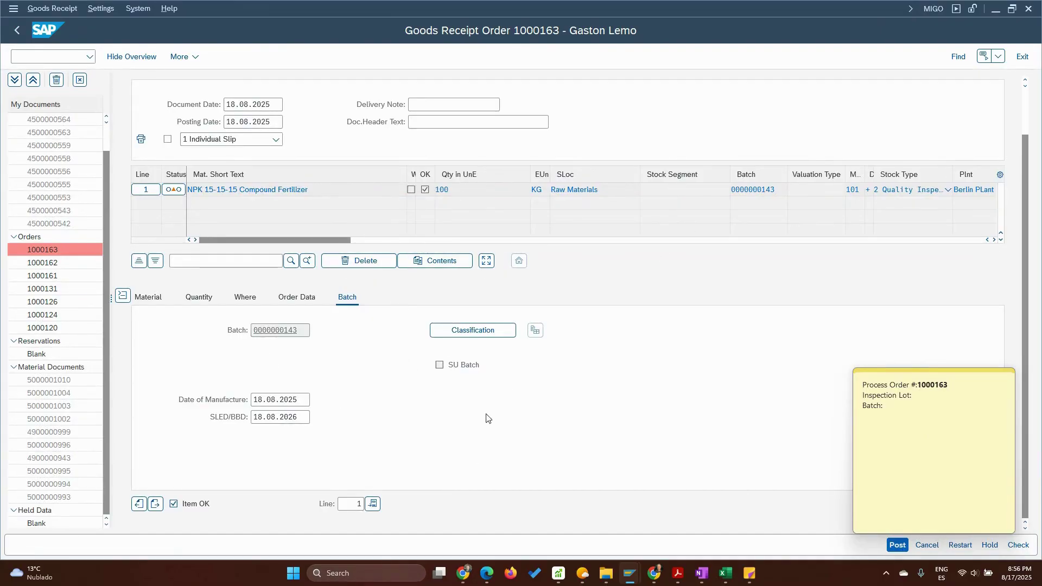
Step: Open inspection lot selection, transaction QA32, in a new session
{"action": "left_click", "coordinate": [13, 8]}
{"action": "left_click", "coordinate": [41, 126]}
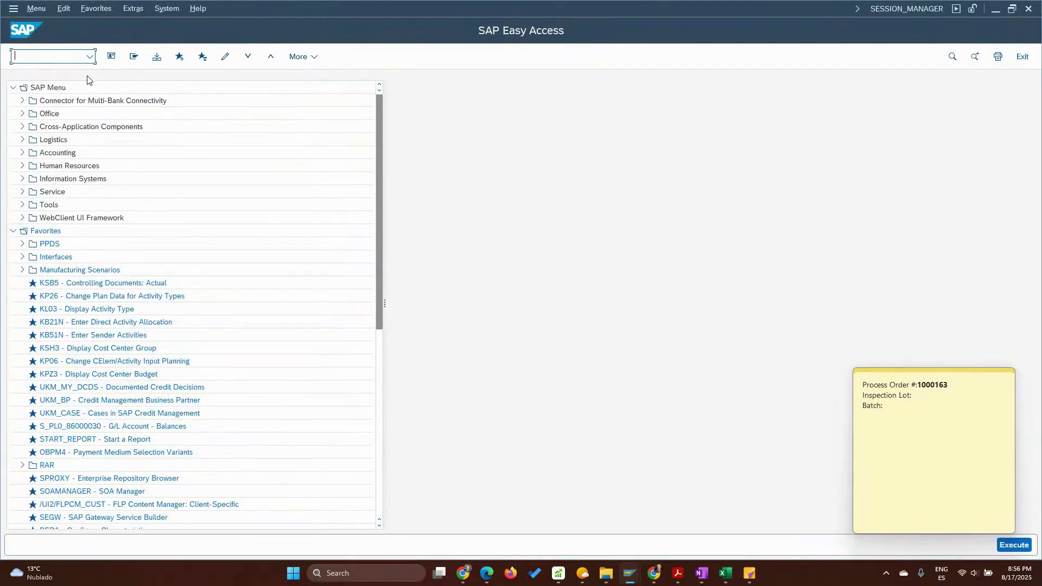
{"action": "type", "text": "qa32"}
{"action": "key", "text": "Return"}
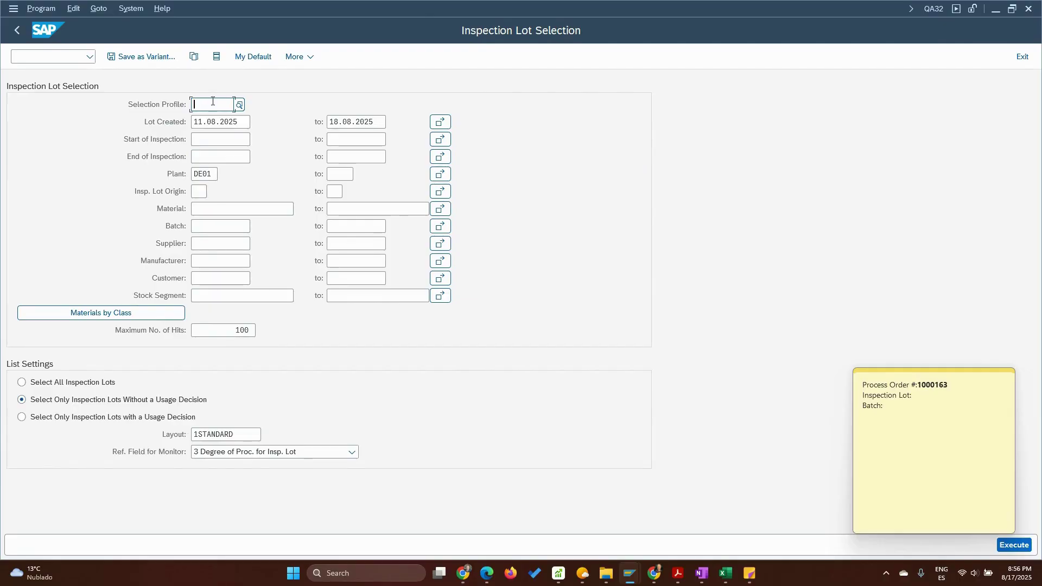
Step: List the inspection lots without a usage decision for plant DE01 and lot origin 04, Goods Receipt from Production
{"action": "left_click", "coordinate": [200, 191]}
{"action": "type", "text": "04"}
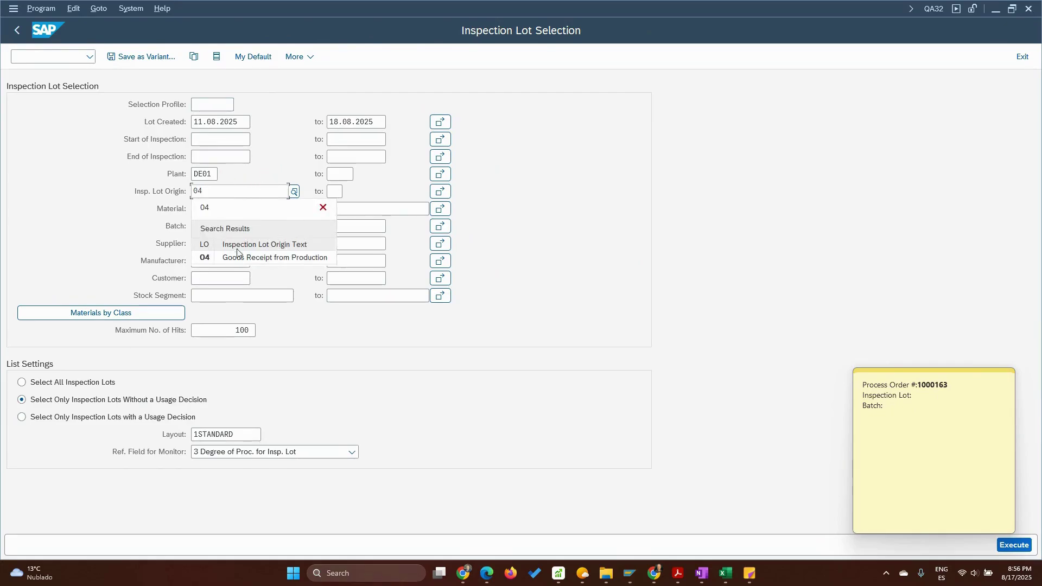
{"action": "left_click", "coordinate": [237, 256]}
{"action": "left_click", "coordinate": [225, 209]}
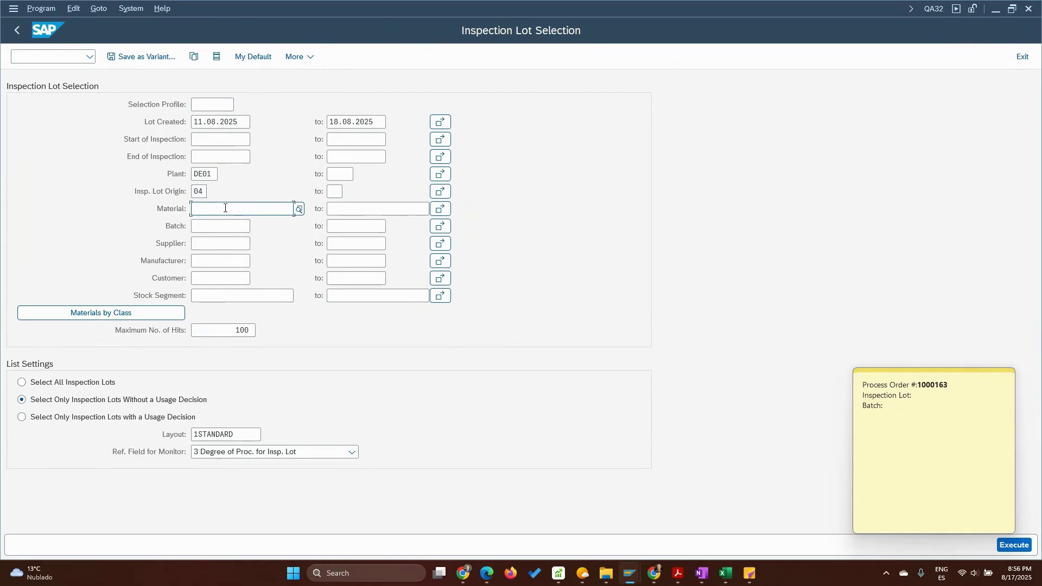
{"action": "left_click", "coordinate": [225, 208]}
{"action": "left_click", "coordinate": [220, 225]}
{"action": "left_click", "coordinate": [1005, 547]}
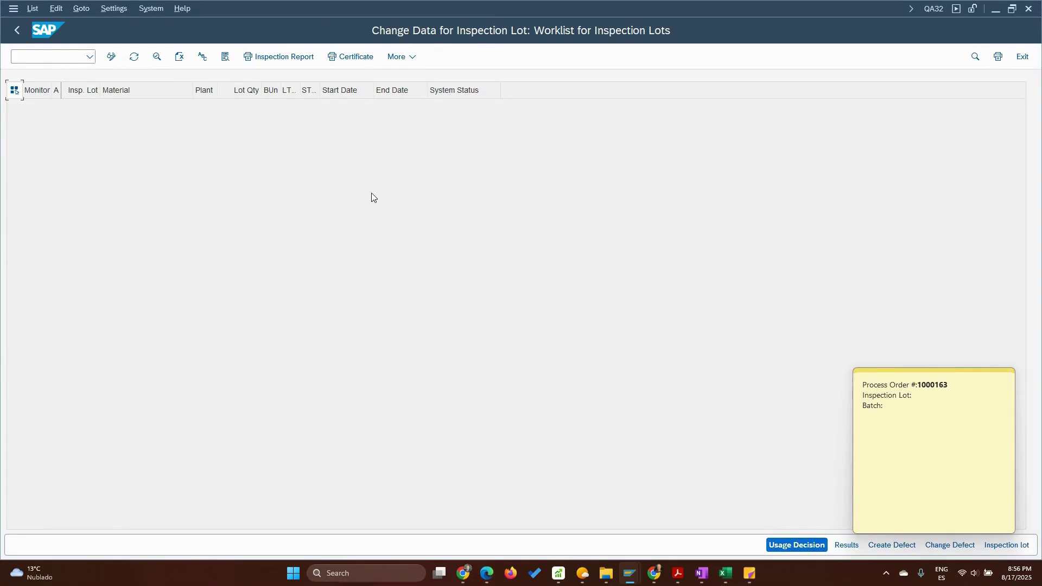
Step: Post the process order goods receipt and refresh the inspection lot worklist, widening its inspection lot column
{"action": "key", "text": "alt+Tab"}
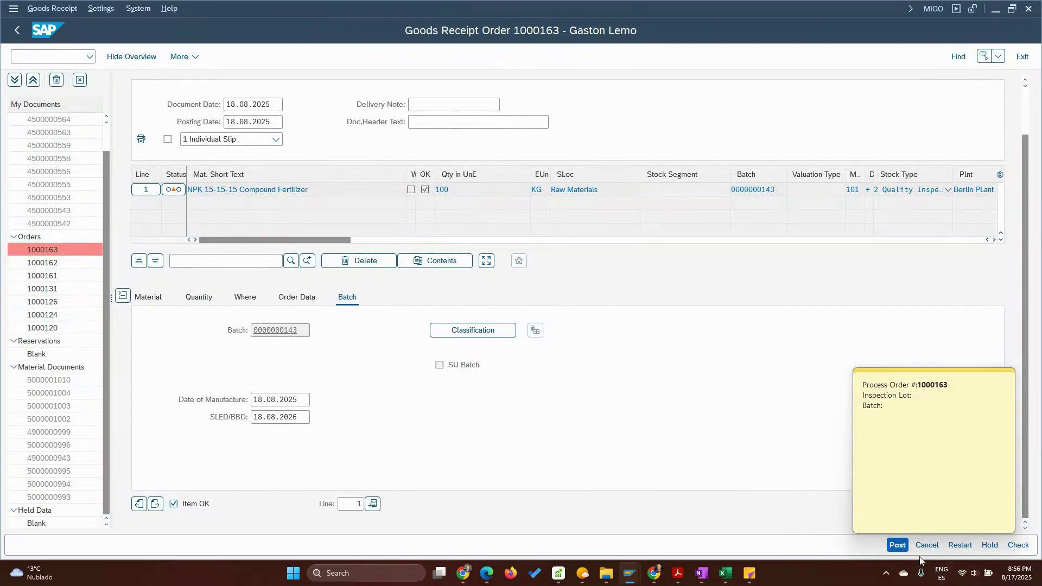
{"action": "left_click", "coordinate": [898, 545]}
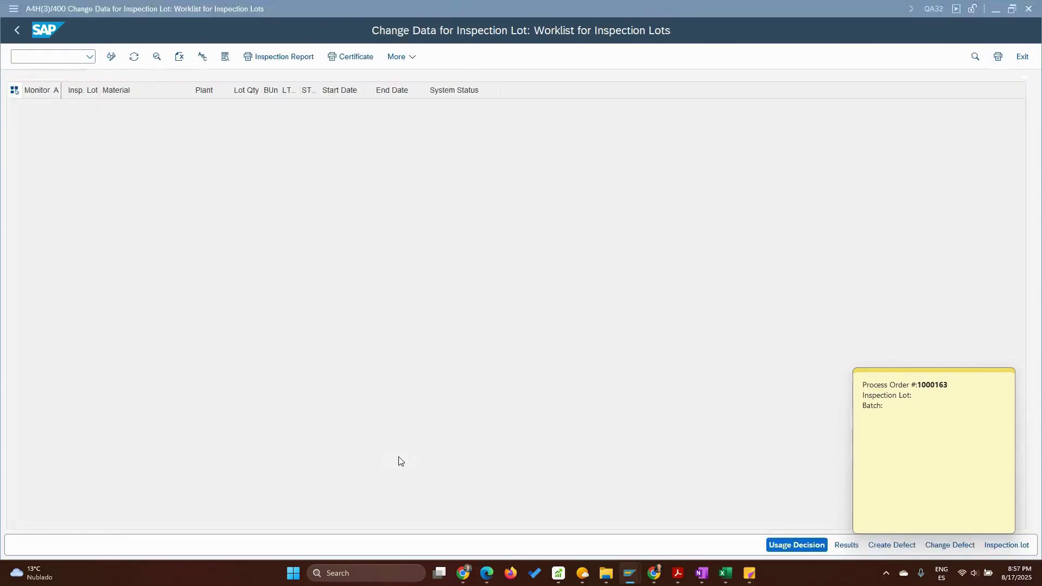
{"action": "left_click", "coordinate": [133, 58]}
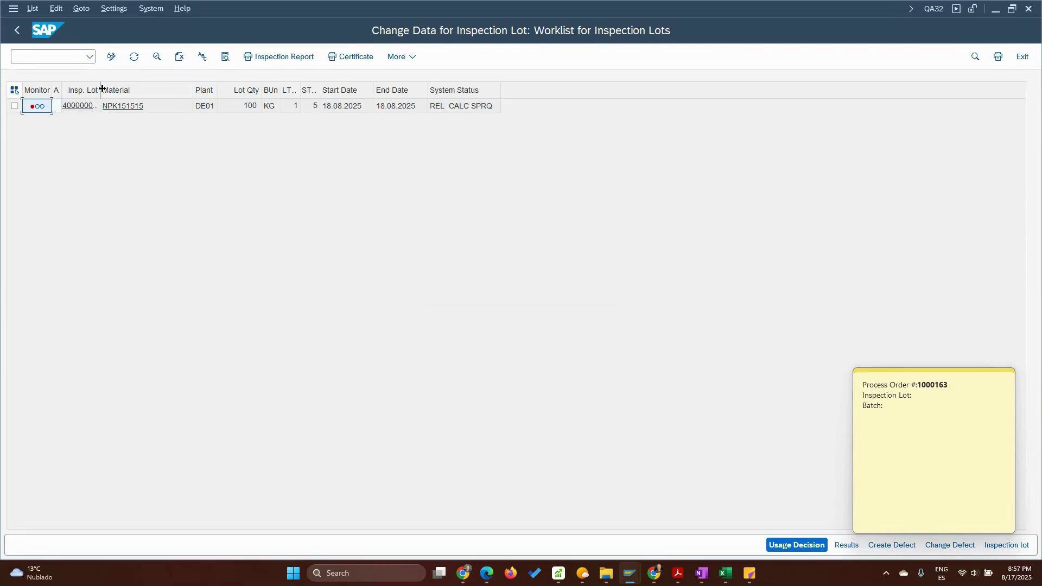
{"action": "left_click_drag", "start_coordinate": [102, 87], "coordinate": [150, 87]}
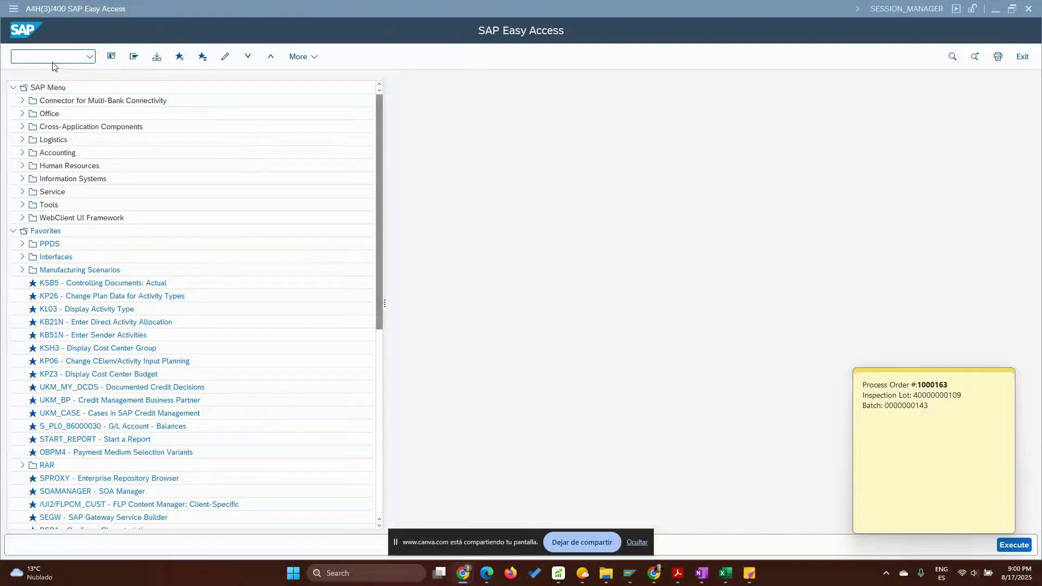
Step: Open the results recording worklist, transaction QE51N, and run it for material NPK151515 in plant DE01
{"action": "left_click", "coordinate": [51, 57]}
{"action": "type", "text": "Q"}
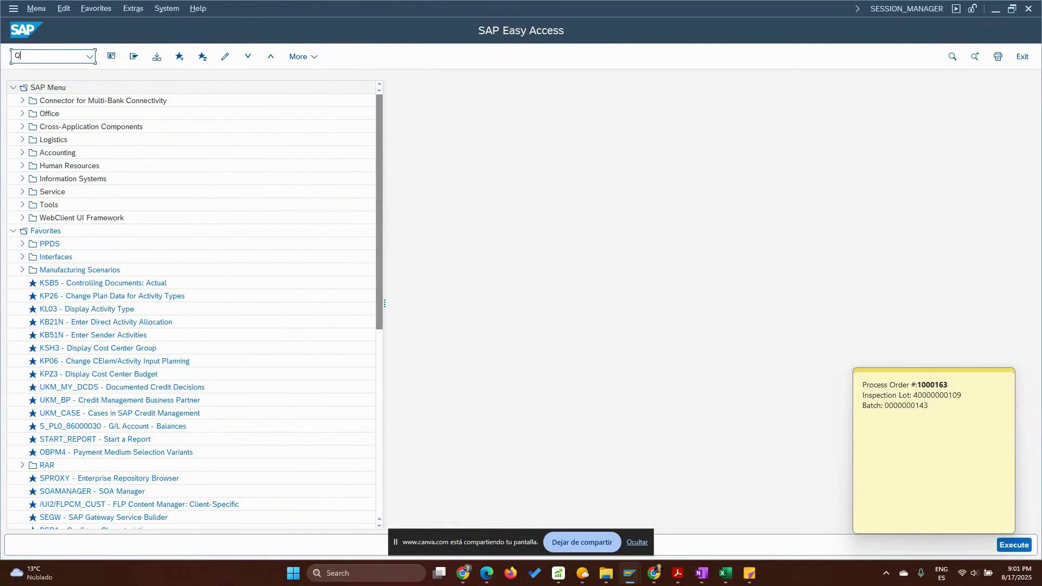
{"action": "type", "text": "E51N"}
{"action": "key", "text": "Return"}
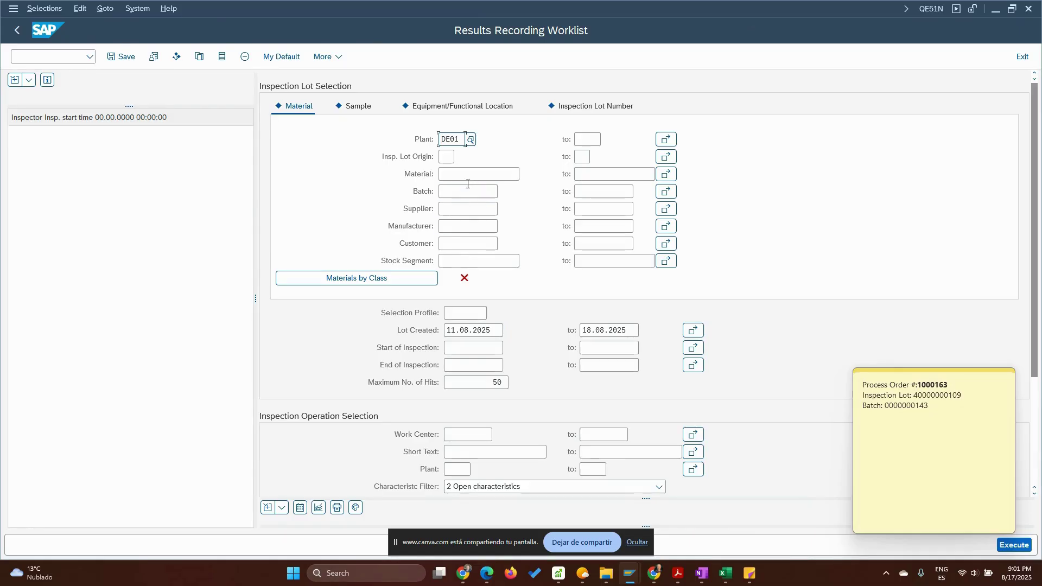
{"action": "left_click", "coordinate": [470, 177]}
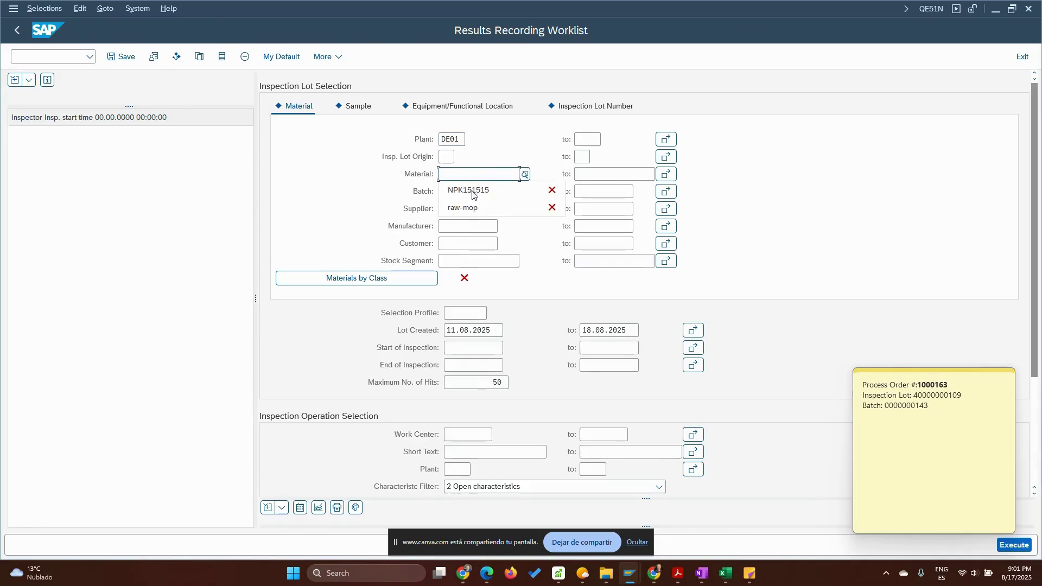
{"action": "left_click", "coordinate": [477, 189]}
{"action": "left_click", "coordinate": [1010, 545]}
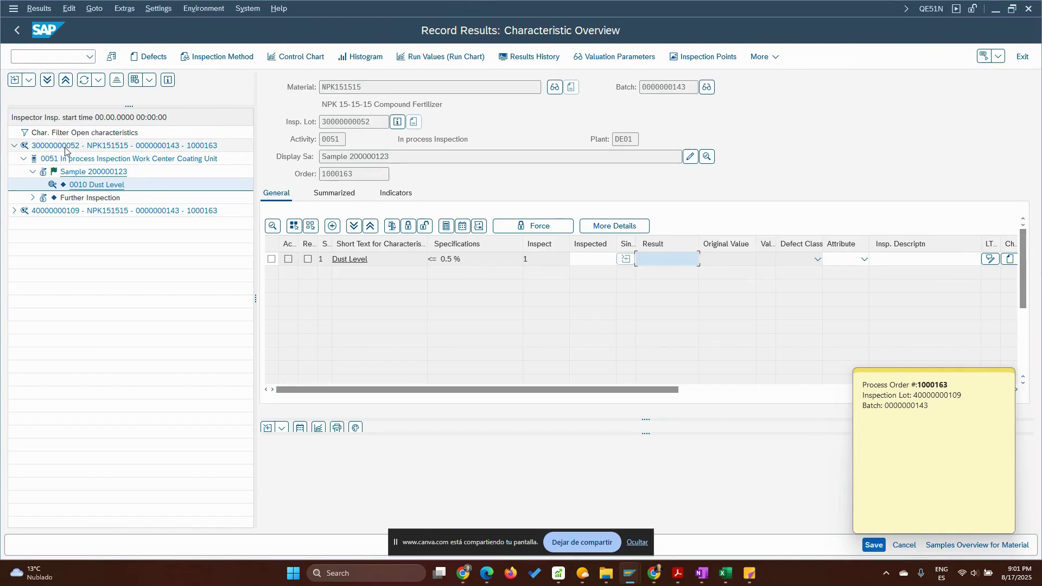
{"action": "left_click", "coordinate": [14, 145]}
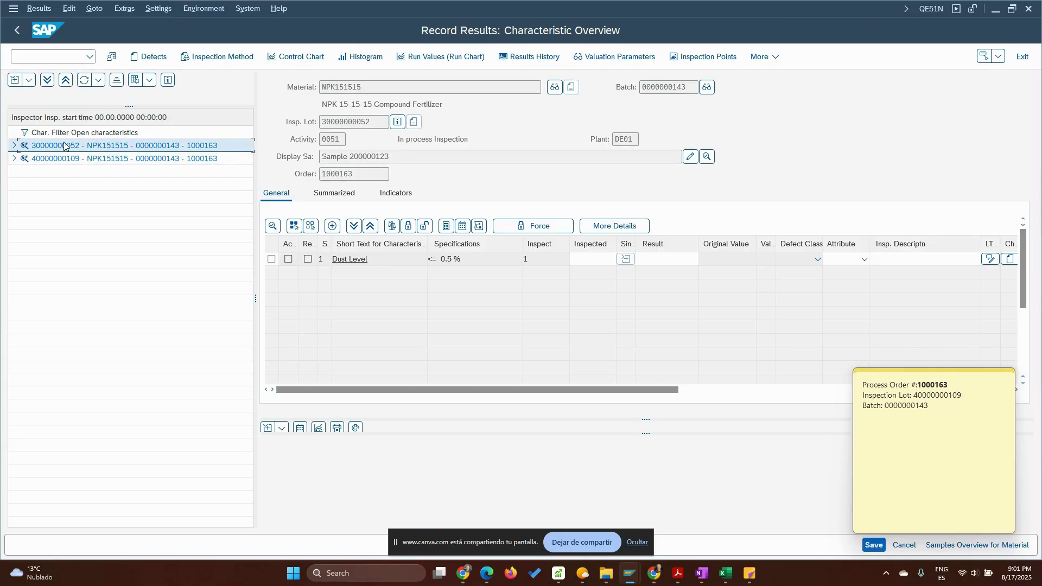
{"action": "left_click", "coordinate": [13, 160]}
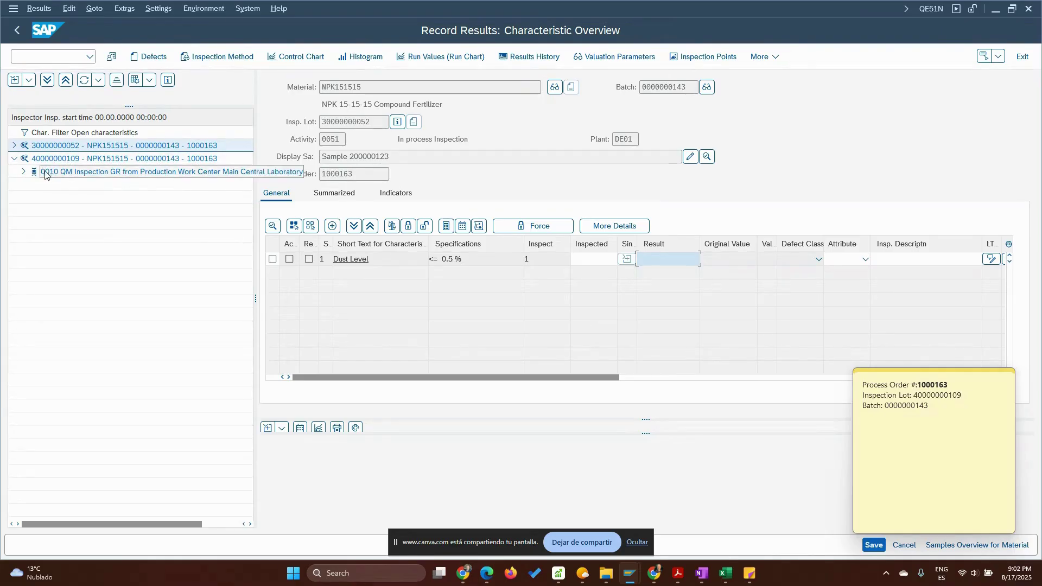
{"action": "left_click", "coordinate": [24, 173]}
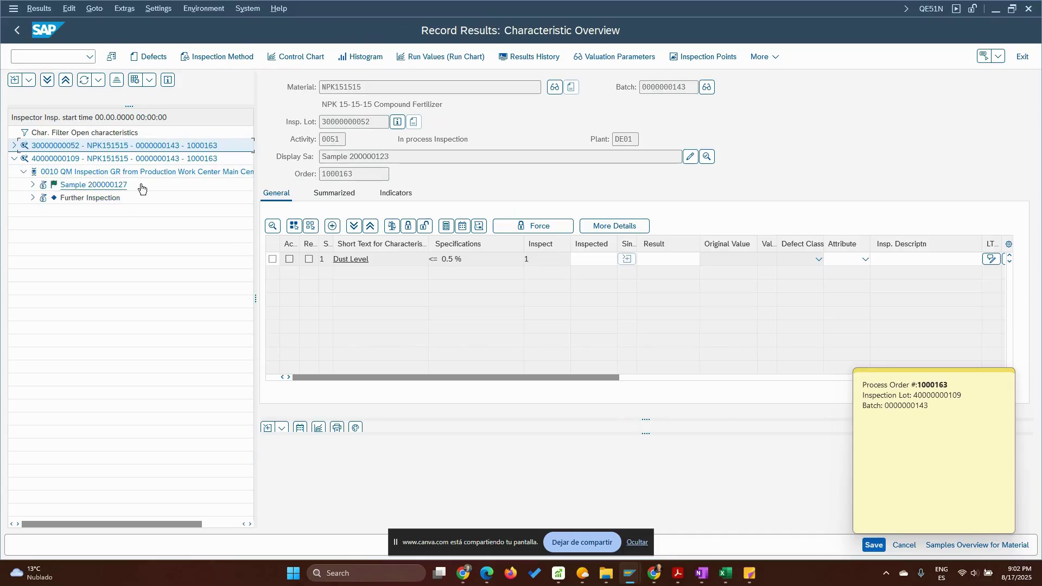
{"action": "left_click", "coordinate": [82, 188]}
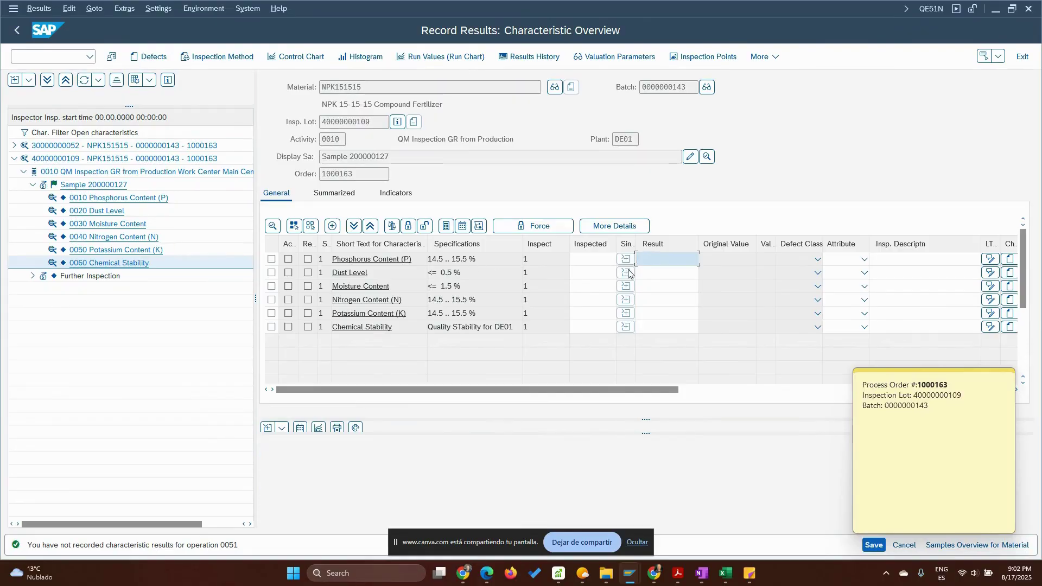
Step: Enter the results 15 for Phosphorus Content (P), 0.4 for Dust Level and 1.4 for Moisture Content
{"action": "type", "text": "15"}
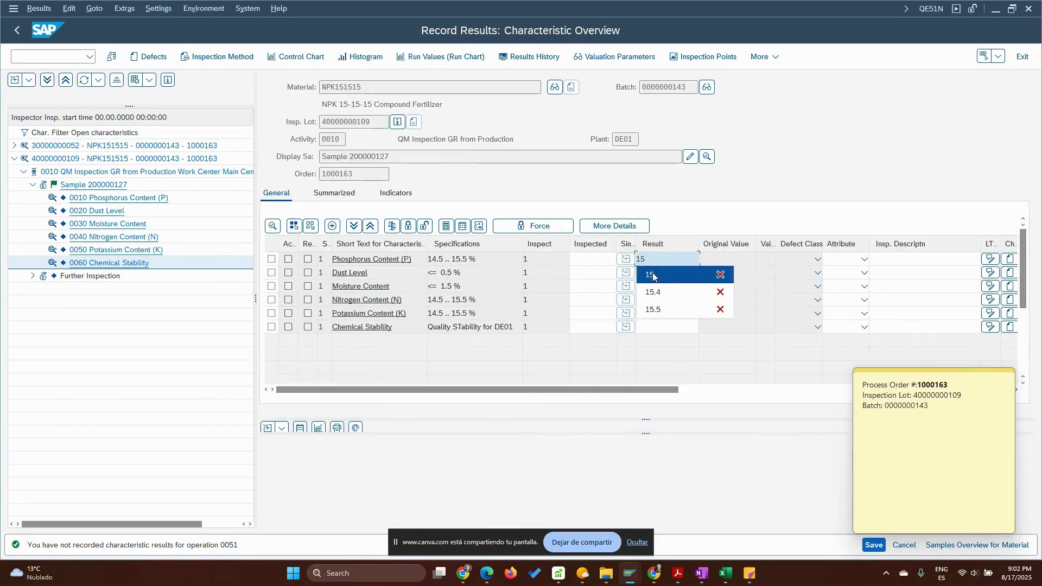
{"action": "left_click", "coordinate": [648, 275]}
{"action": "left_click", "coordinate": [648, 274]}
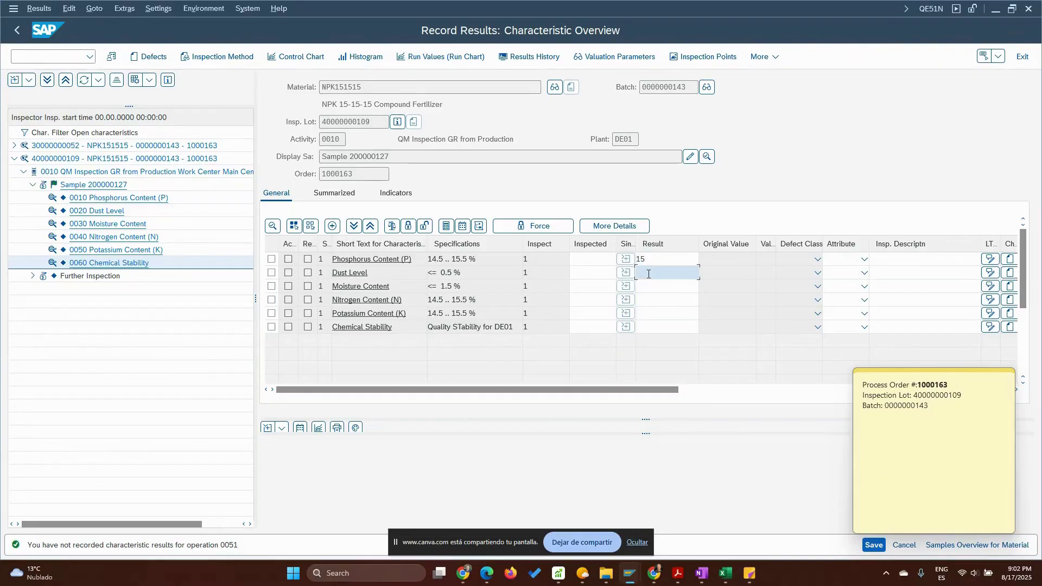
{"action": "type", "text": "0.4"}
{"action": "left_click", "coordinate": [652, 287]}
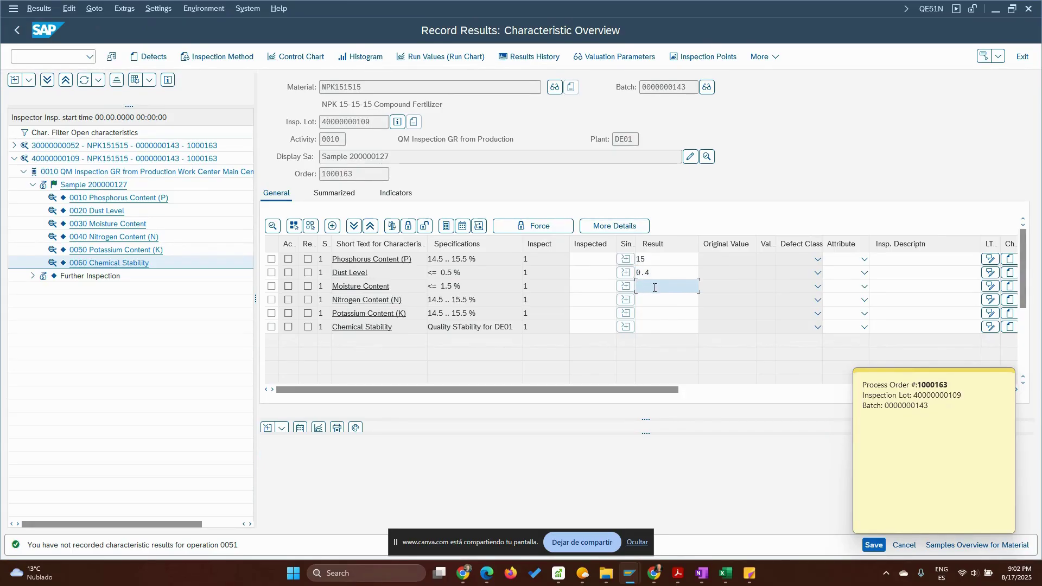
{"action": "type", "text": "1.4"}
Step: Enter the results 15.1 for Nitrogen Content (N) and 14.3 for Potassium Content (K)
{"action": "left_click", "coordinate": [662, 302]}
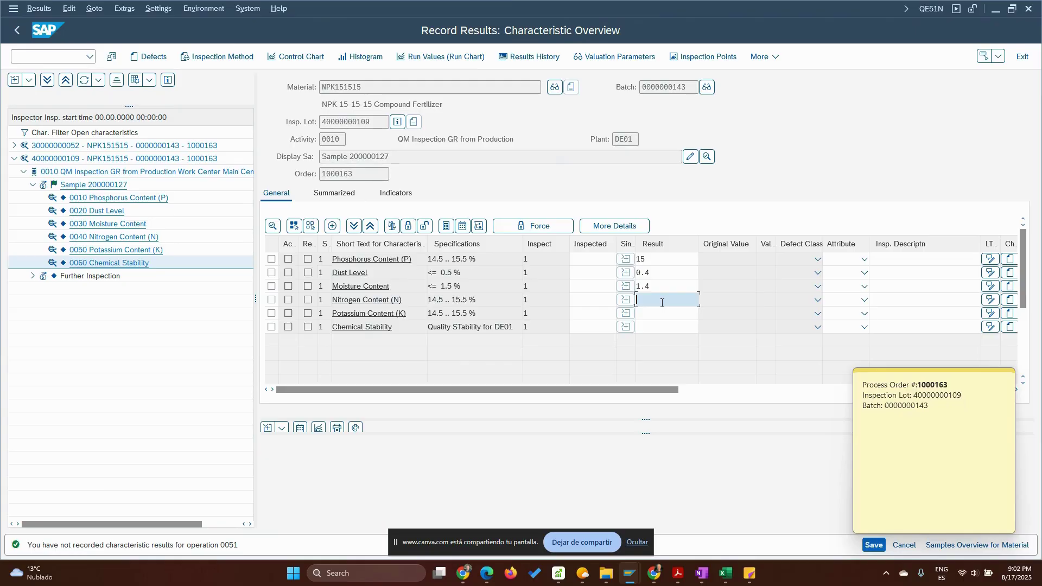
{"action": "type", "text": "15.1"}
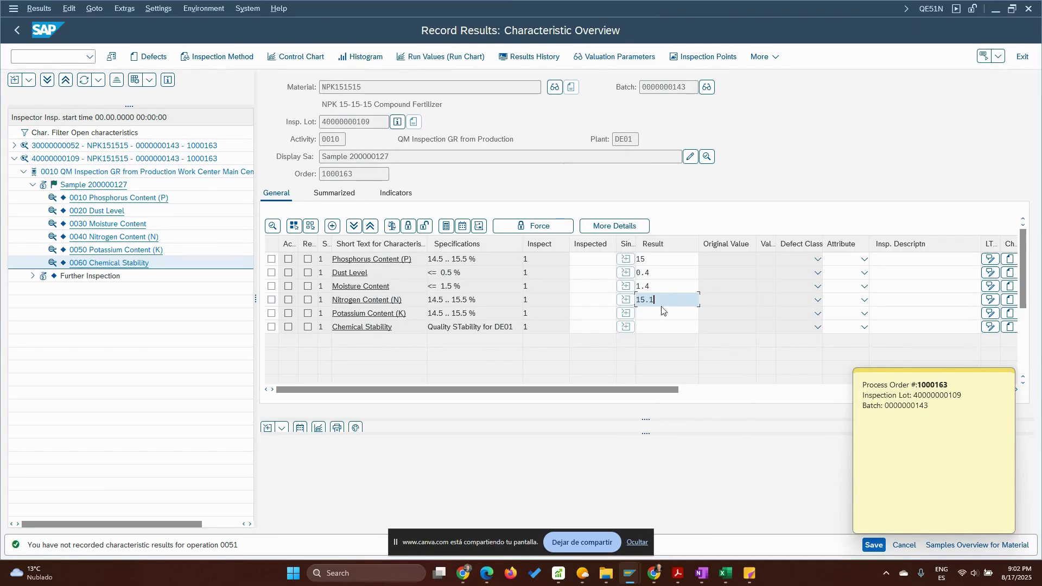
{"action": "left_click", "coordinate": [661, 311]}
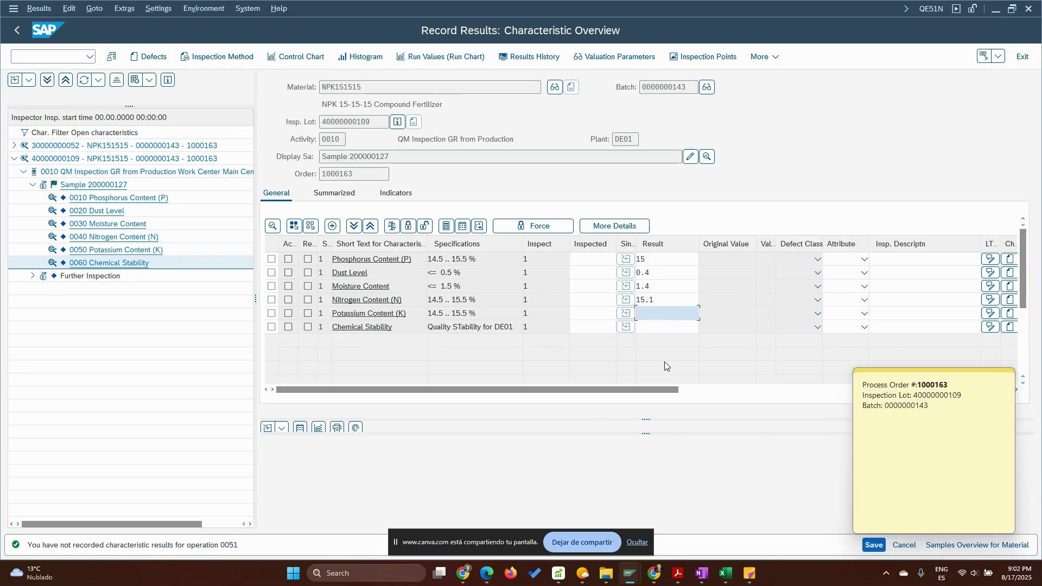
{"action": "type", "text": "14."}
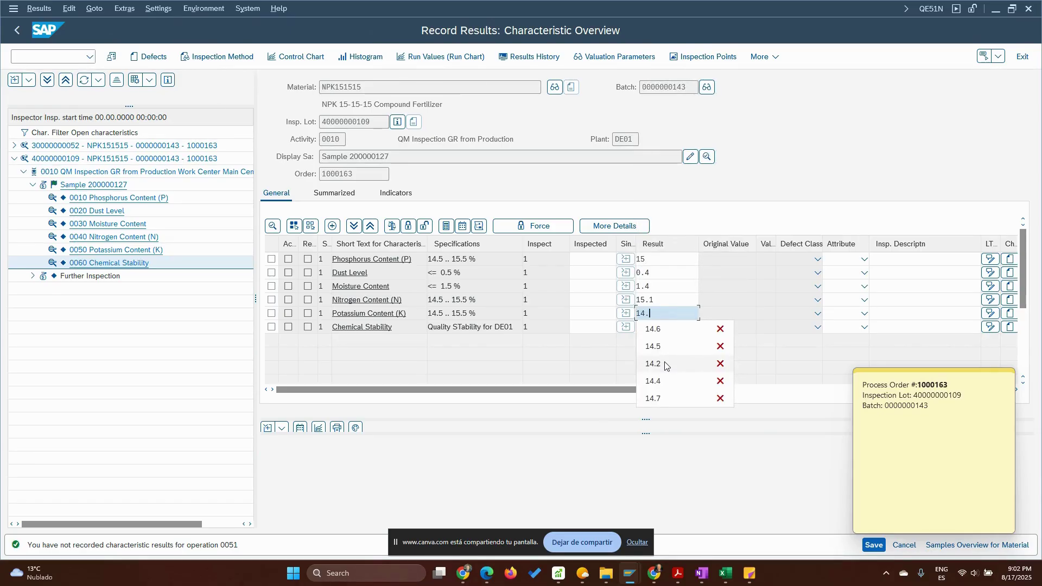
{"action": "type", "text": "3"}
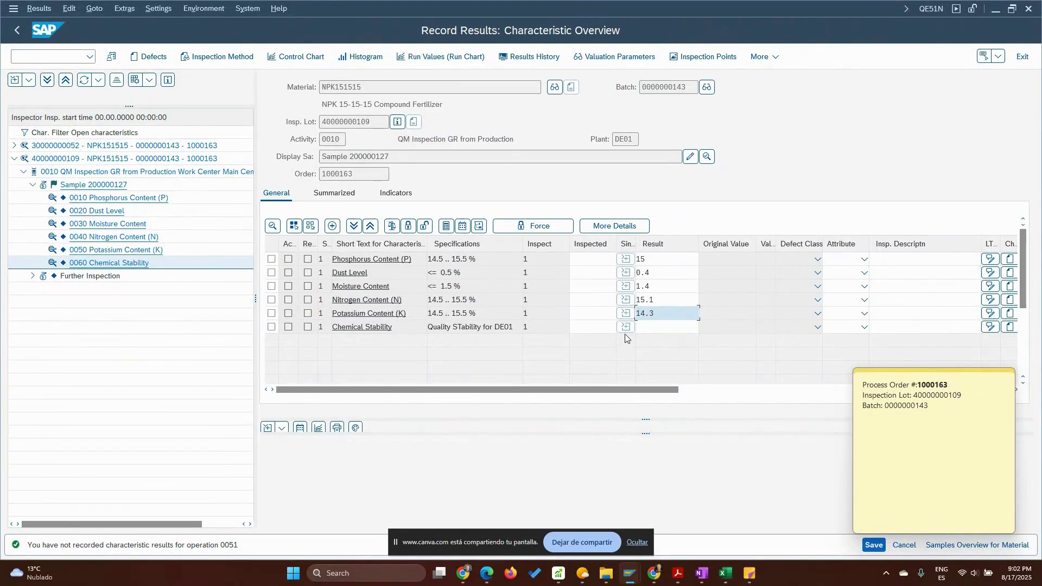
Step: Set the Chemical Stability result to A, No Degradation, from the attribute catalog and confirm the entered results for valuation
{"action": "left_click", "coordinate": [654, 325]}
{"action": "left_click", "coordinate": [706, 327]}
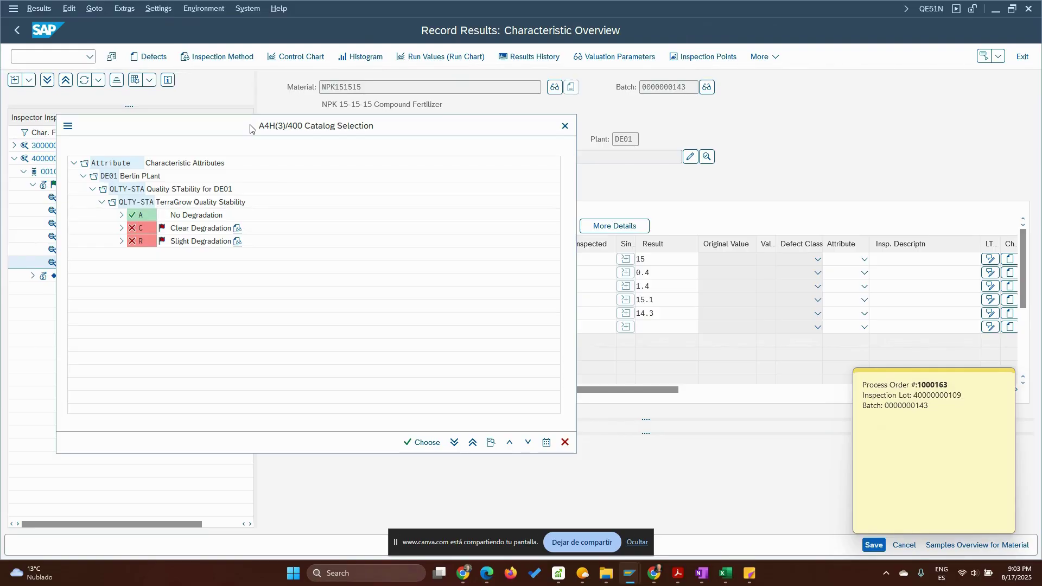
{"action": "left_click", "coordinate": [182, 215]}
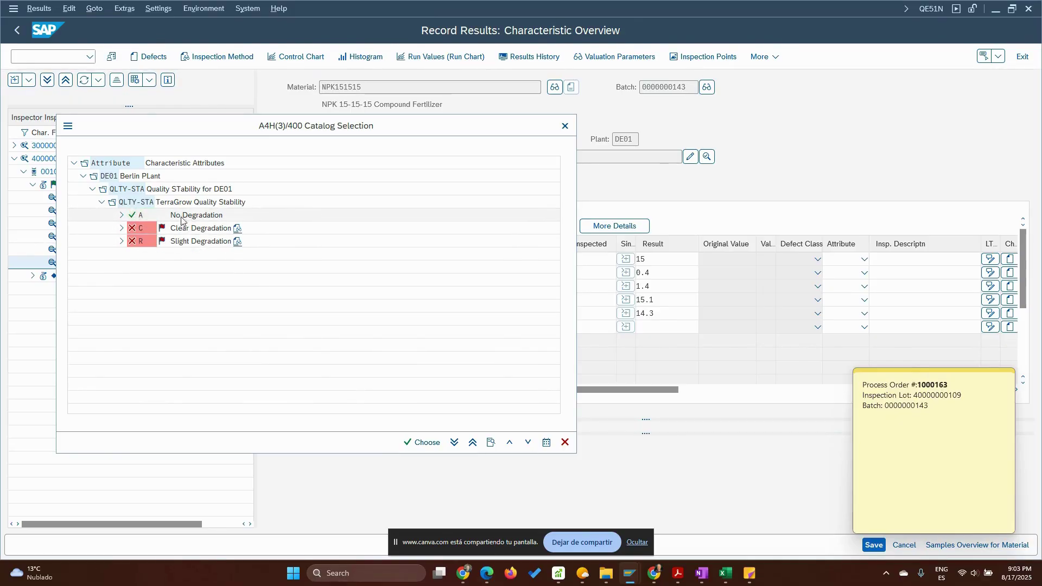
{"action": "double_click", "coordinate": [142, 215]}
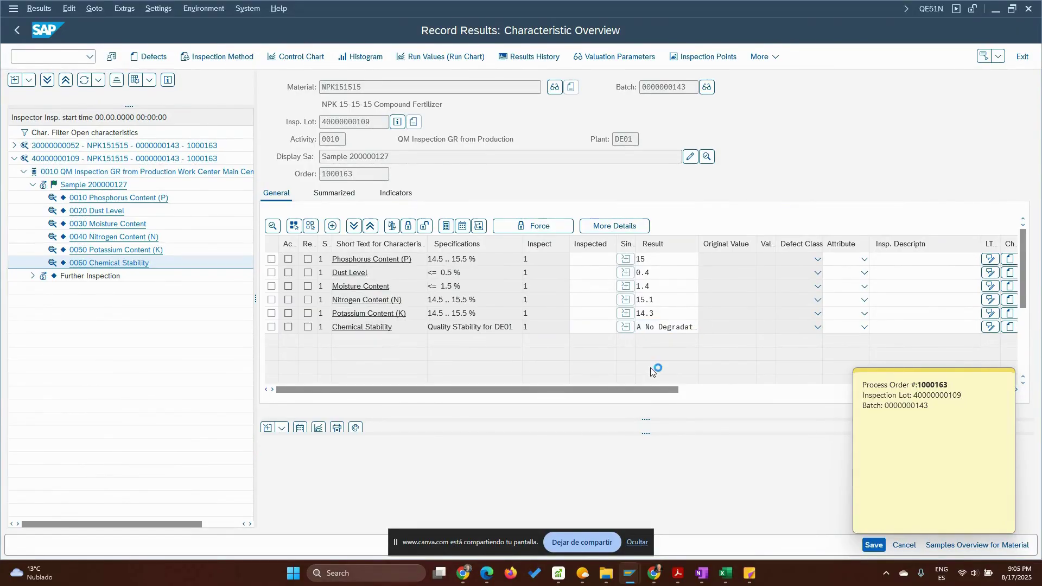
{"action": "key", "text": "Return"}
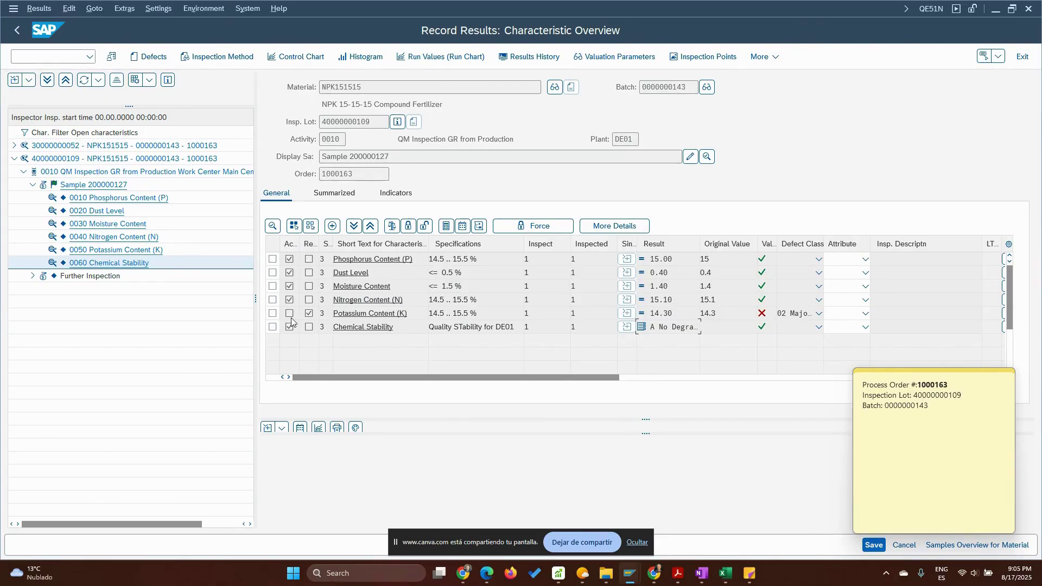
Step: Try to valuate Potassium Content (K) alone, then select all six characteristics of the sample and close them
{"action": "left_click", "coordinate": [273, 314]}
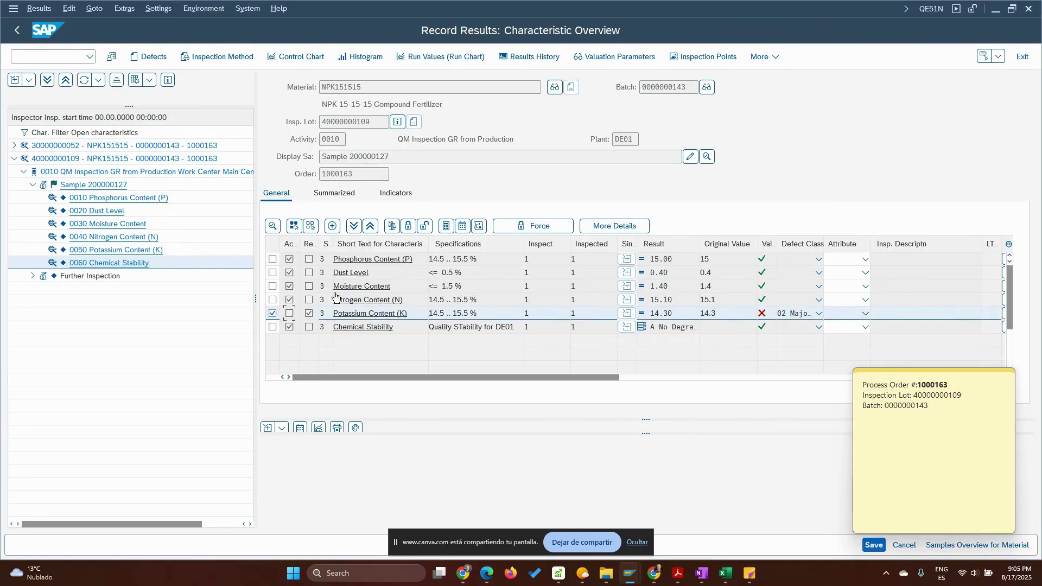
{"action": "left_click", "coordinate": [392, 229]}
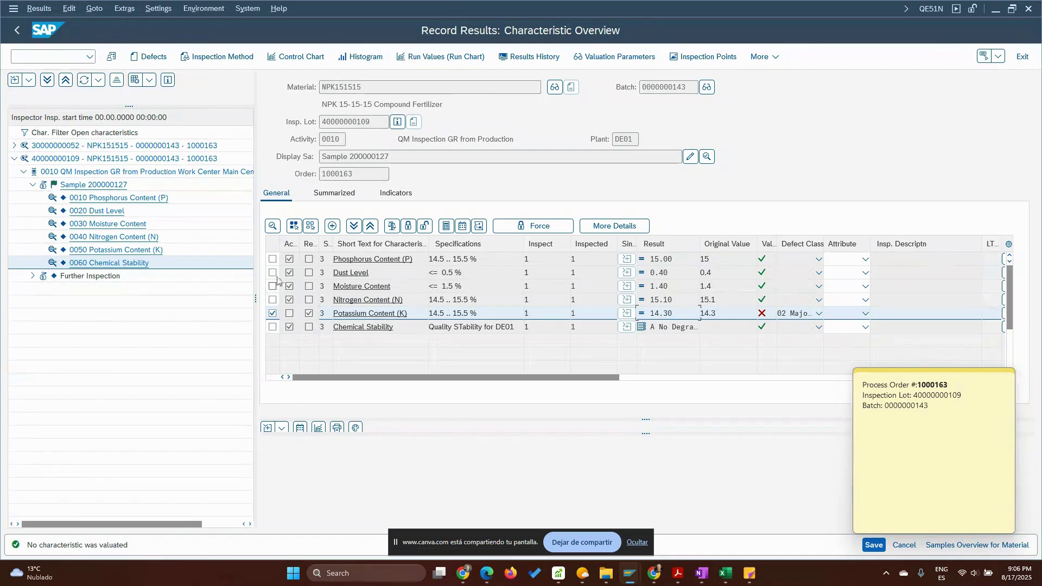
{"action": "left_click", "coordinate": [273, 259]}
{"action": "left_click", "coordinate": [272, 273]}
{"action": "left_click", "coordinate": [273, 286]}
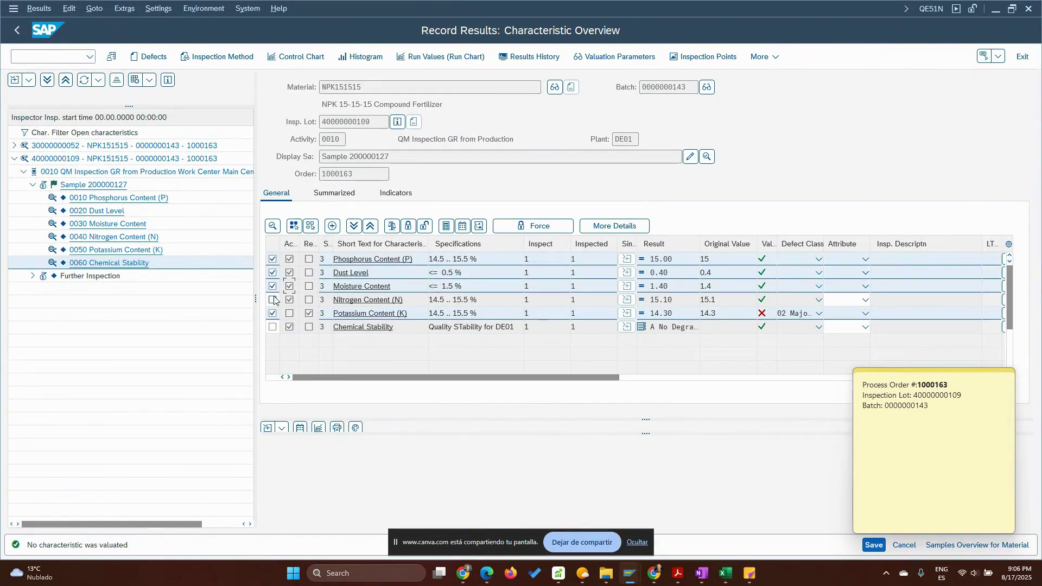
{"action": "left_click", "coordinate": [272, 299]}
{"action": "left_click", "coordinate": [273, 327]}
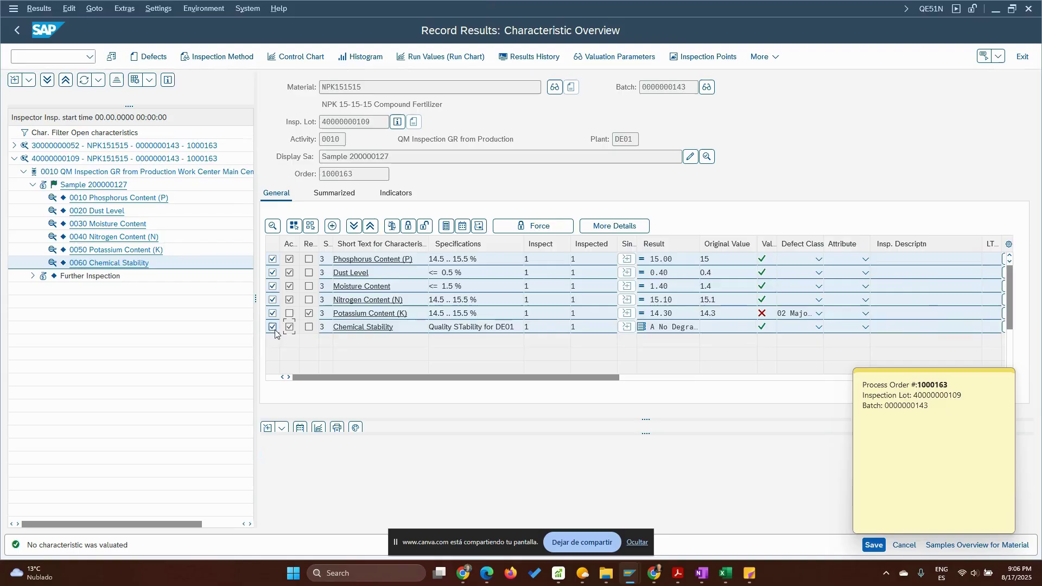
{"action": "left_click", "coordinate": [293, 226]}
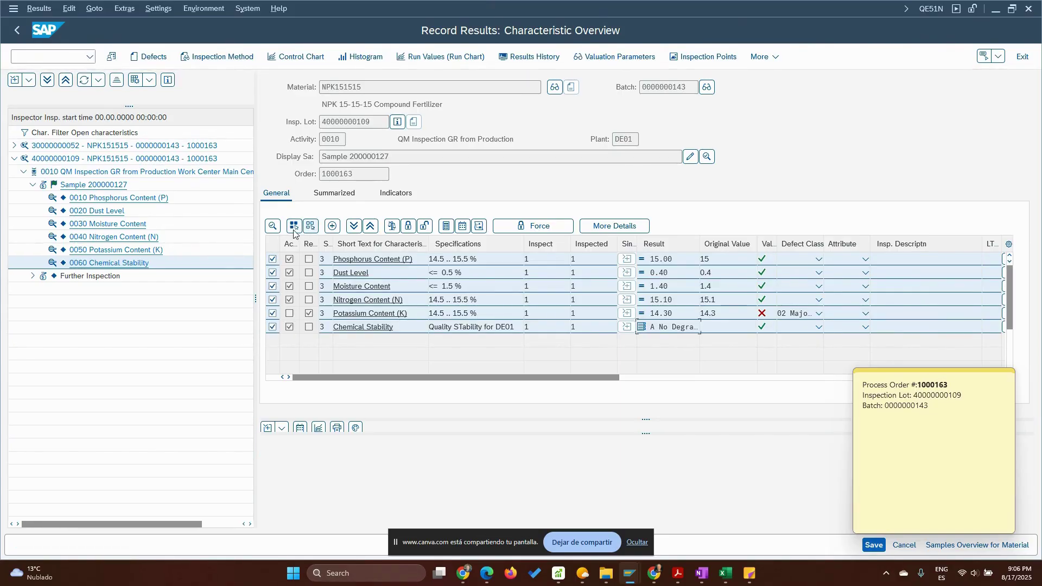
{"action": "left_click", "coordinate": [408, 227]}
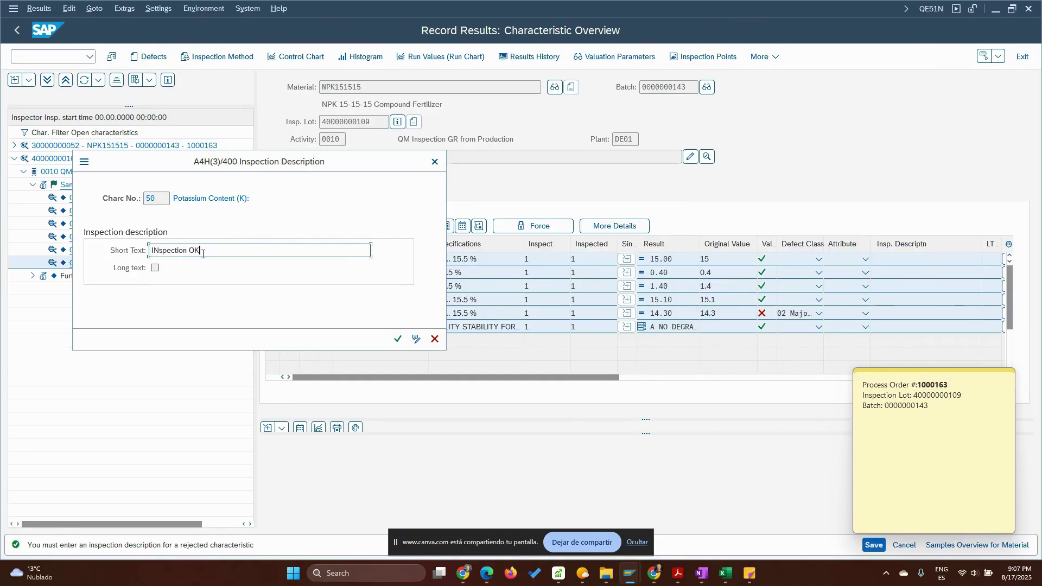
Step: Set the inspection description of the rejected Potassium Content (K) characteristic to Inpection OK and accept it
{"action": "left_click", "coordinate": [158, 252]}
{"action": "key", "text": "BackSpace"}
{"action": "type", "text": "n"}
{"action": "key", "text": "Delete"}
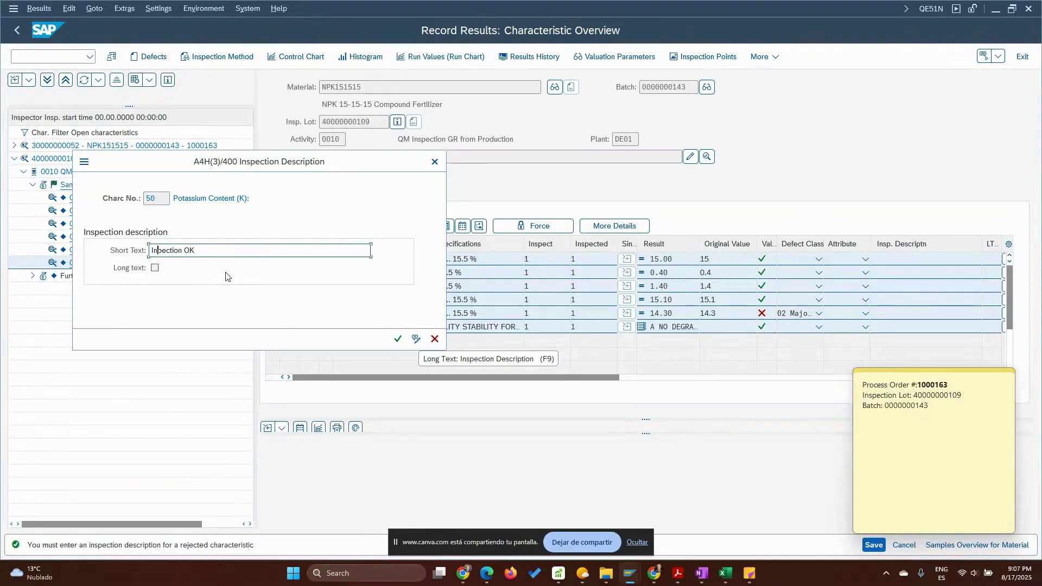
{"action": "left_click", "coordinate": [397, 339]}
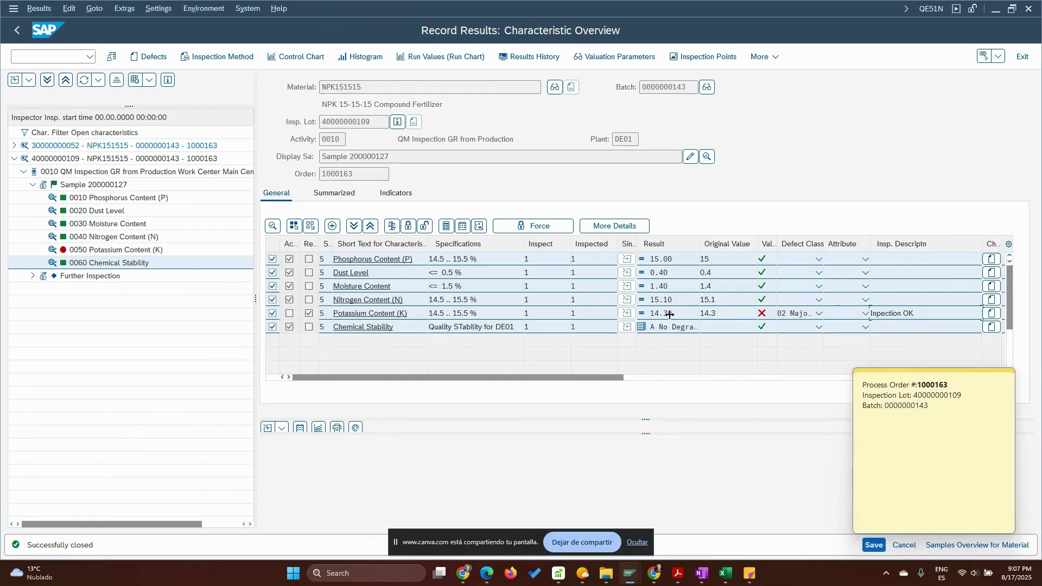
Step: Dismiss the report type request for Potassium Content (K) without creating a report, and save the sample's results
{"action": "left_click", "coordinate": [991, 313]}
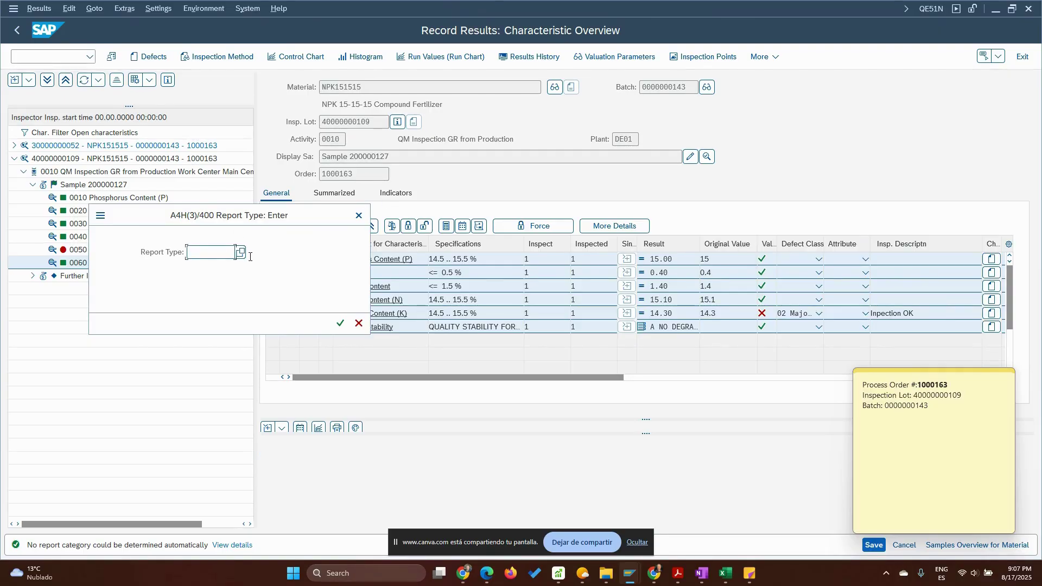
{"action": "left_click", "coordinate": [359, 215]}
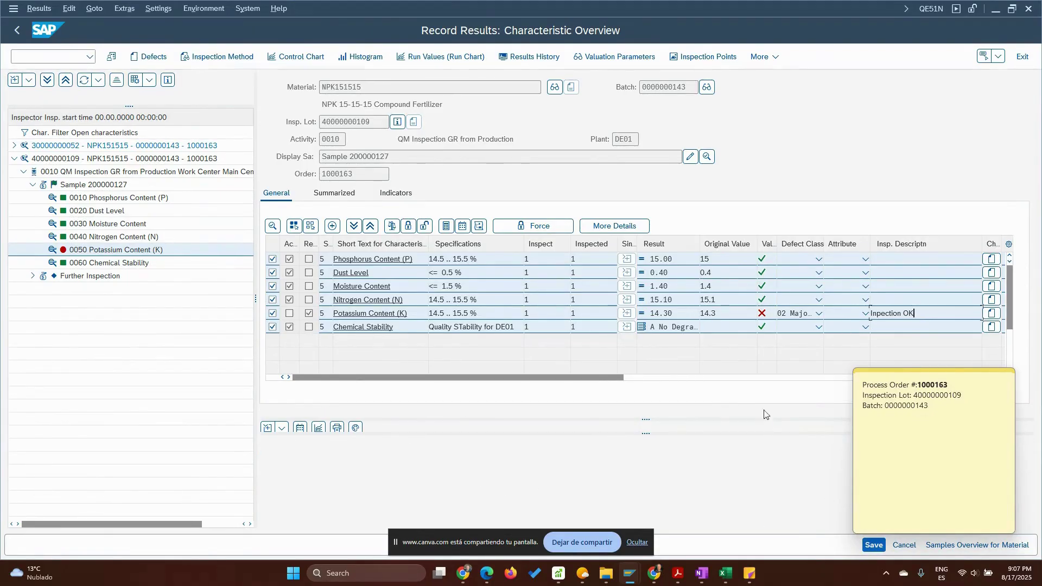
{"action": "left_click", "coordinate": [873, 544]}
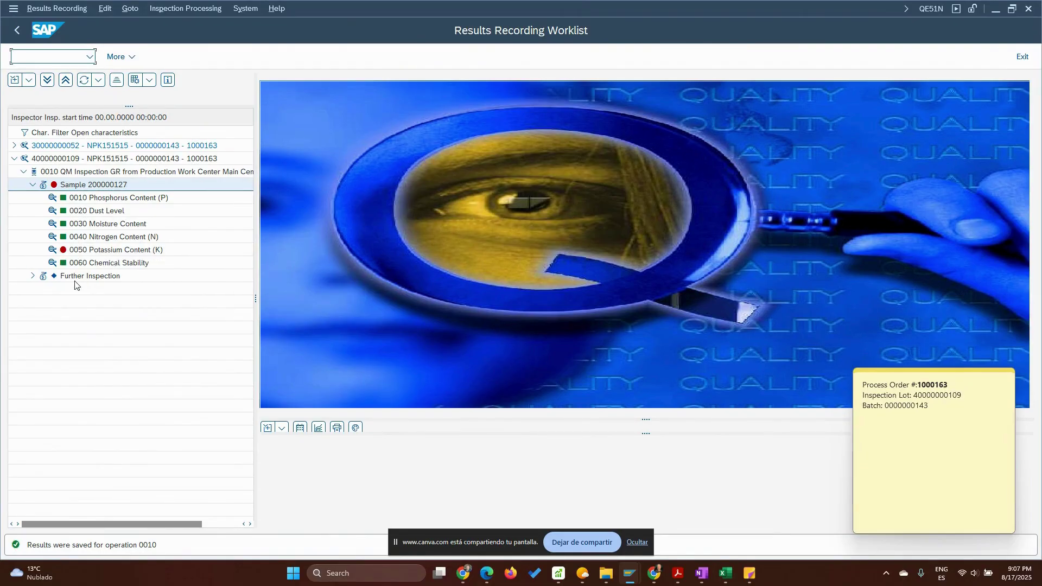
Step: Open Phosphorus Content (P) under Further Inspection and clear the prefilled sample number from the inspection point
{"action": "left_click", "coordinate": [33, 276]}
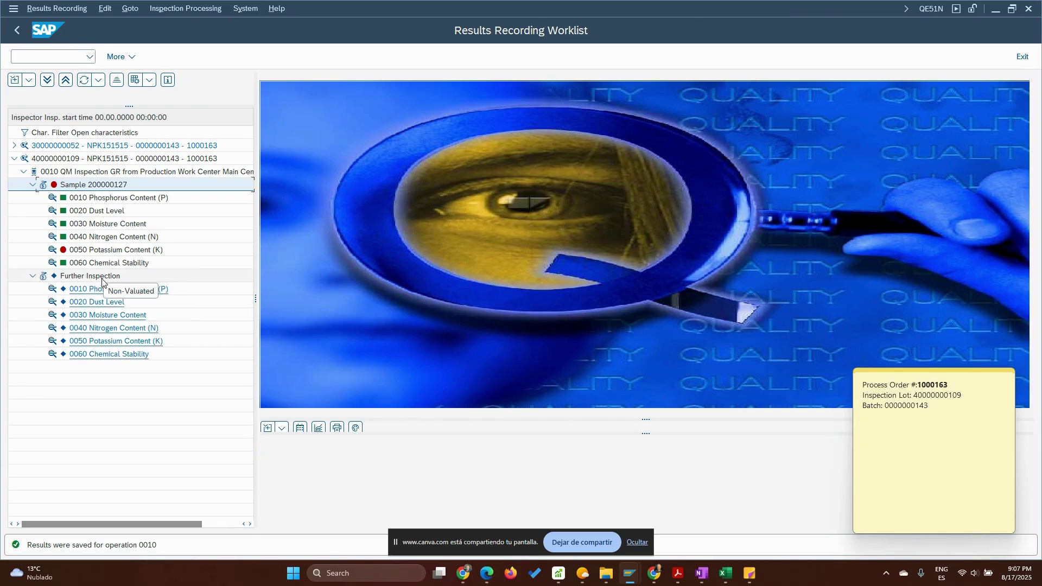
{"action": "left_click", "coordinate": [103, 278]}
{"action": "left_click", "coordinate": [100, 289]}
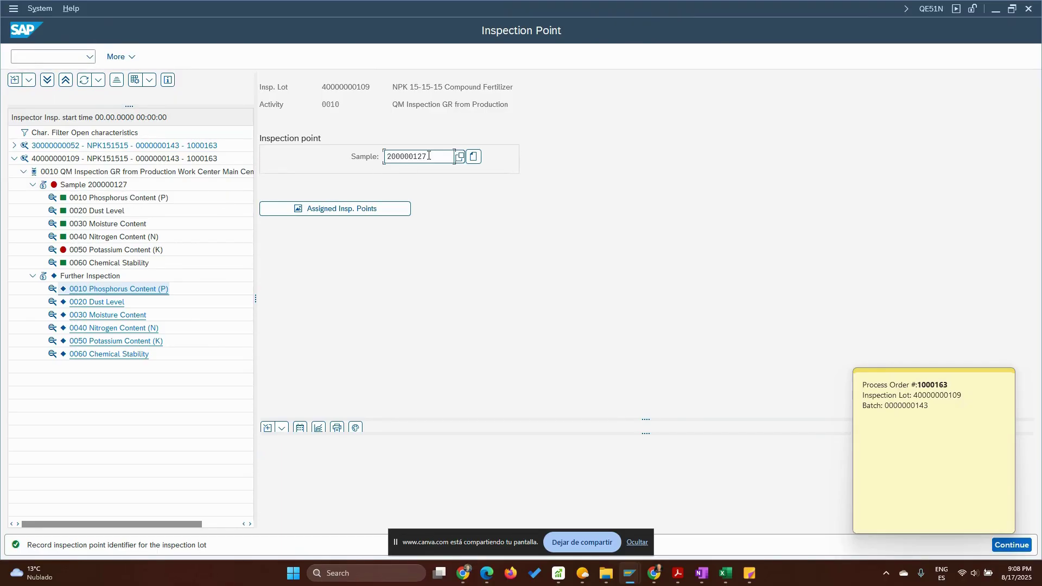
{"action": "left_click_drag", "start_coordinate": [429, 155], "coordinate": [314, 157]}
{"action": "key", "text": "BackSpace"}
{"action": "left_click", "coordinate": [311, 157]}
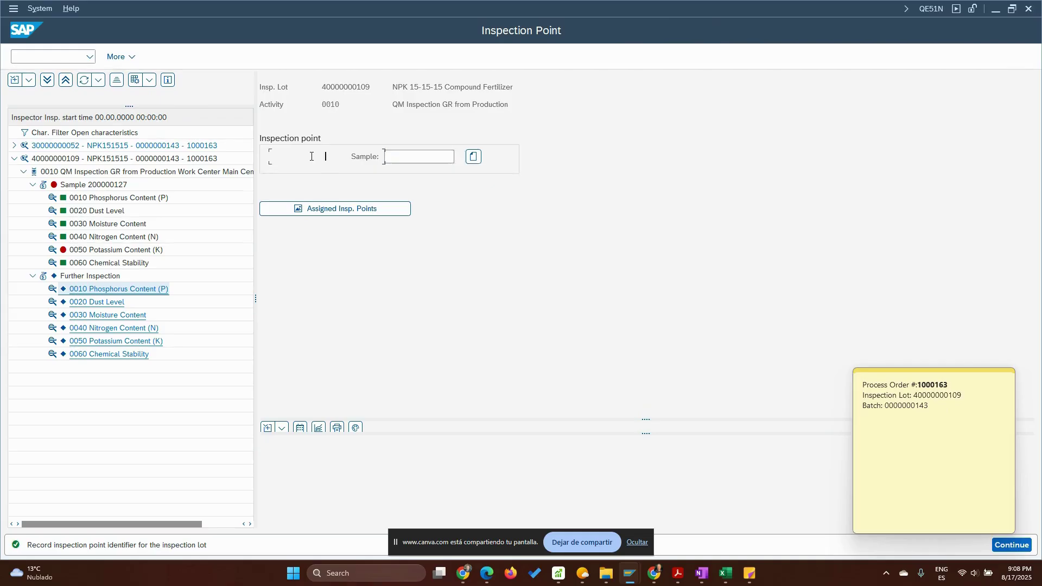
Step: Create and save another 1 KG production sample for operation 0010, extending the existing sample drawing 78
{"action": "left_click", "coordinate": [473, 157]}
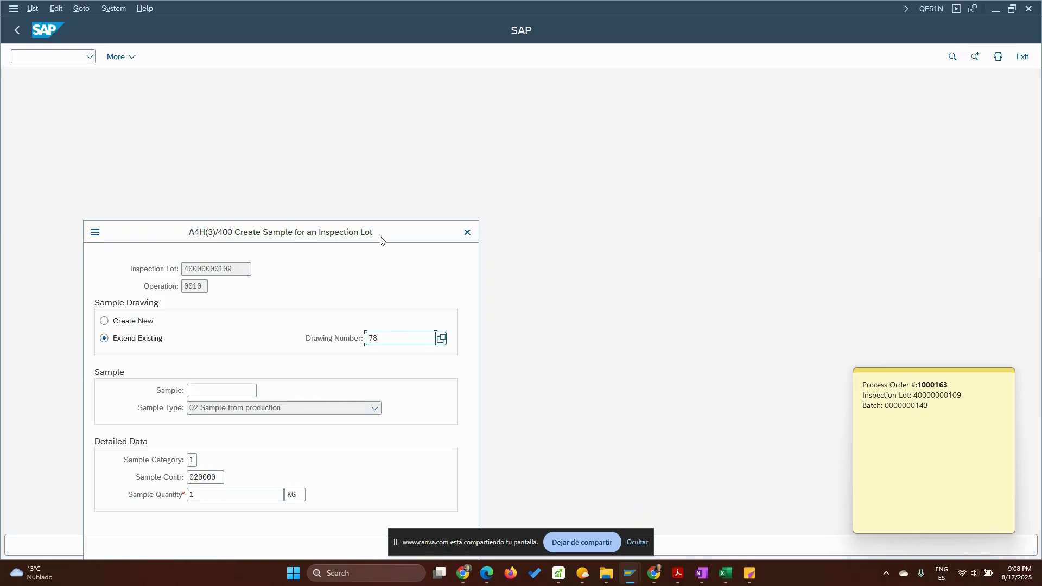
{"action": "left_click_drag", "start_coordinate": [380, 234], "coordinate": [617, 131]}
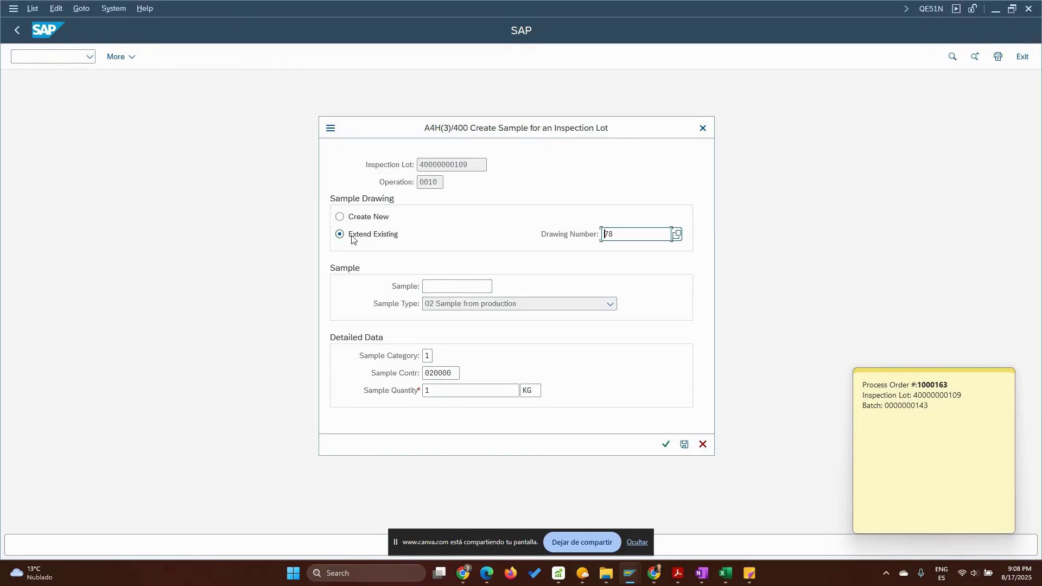
{"action": "left_click", "coordinate": [432, 285]}
{"action": "left_click", "coordinate": [684, 445]}
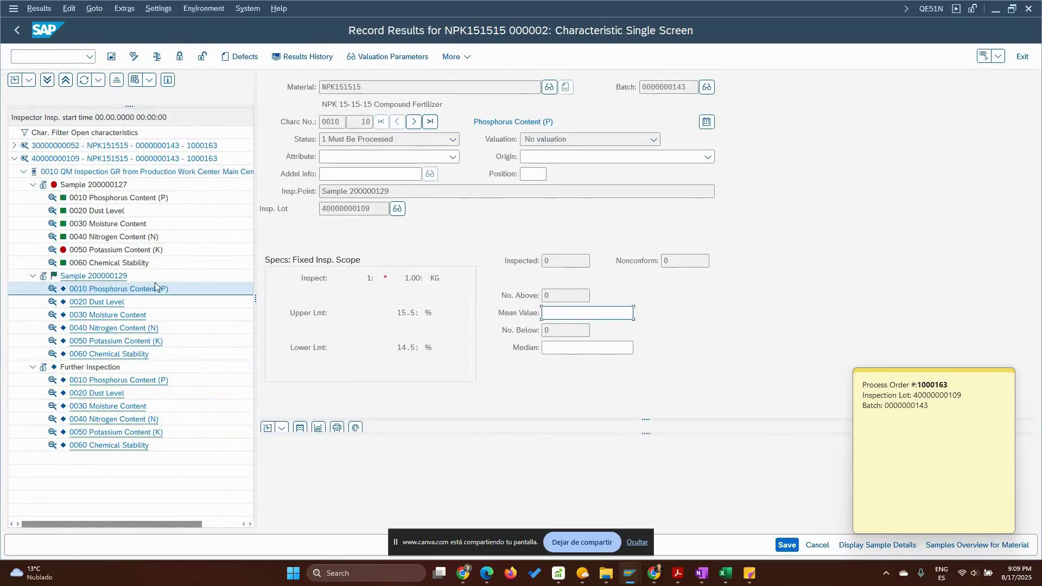
Step: Open the characteristic overview of sample 200000129 and enter 15 for Phosphorus Content (P), 0.4 for Dust Level and 1.4 for Moisture Content
{"action": "left_click", "coordinate": [103, 278]}
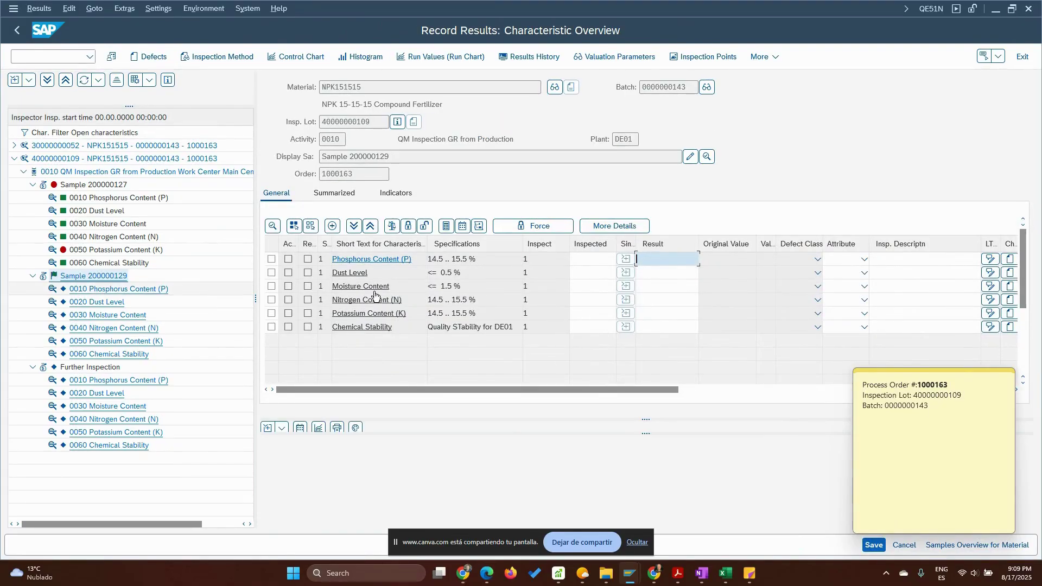
{"action": "left_click", "coordinate": [659, 265]}
{"action": "left_click", "coordinate": [651, 276]}
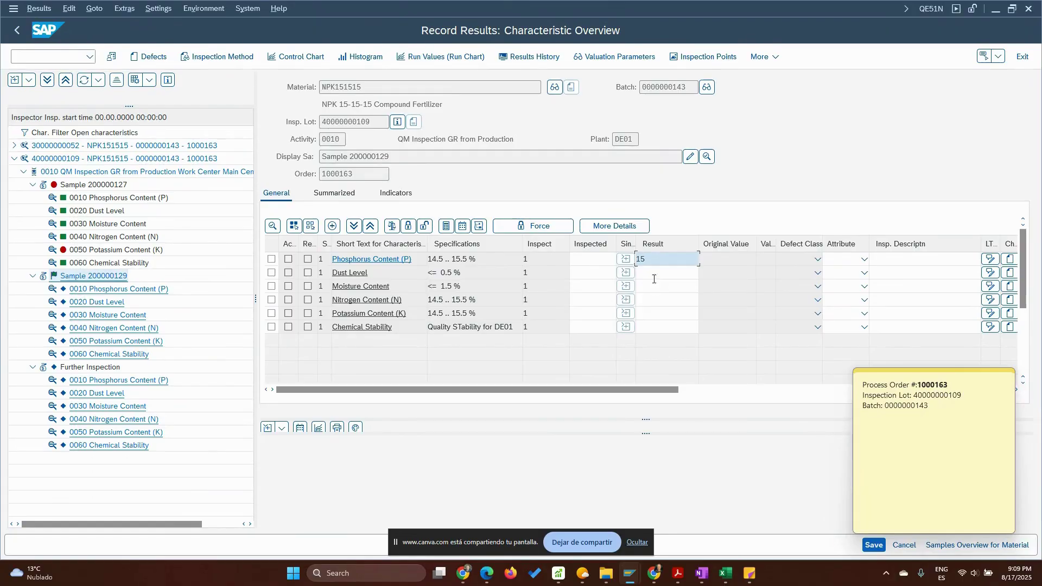
{"action": "left_click", "coordinate": [653, 274]}
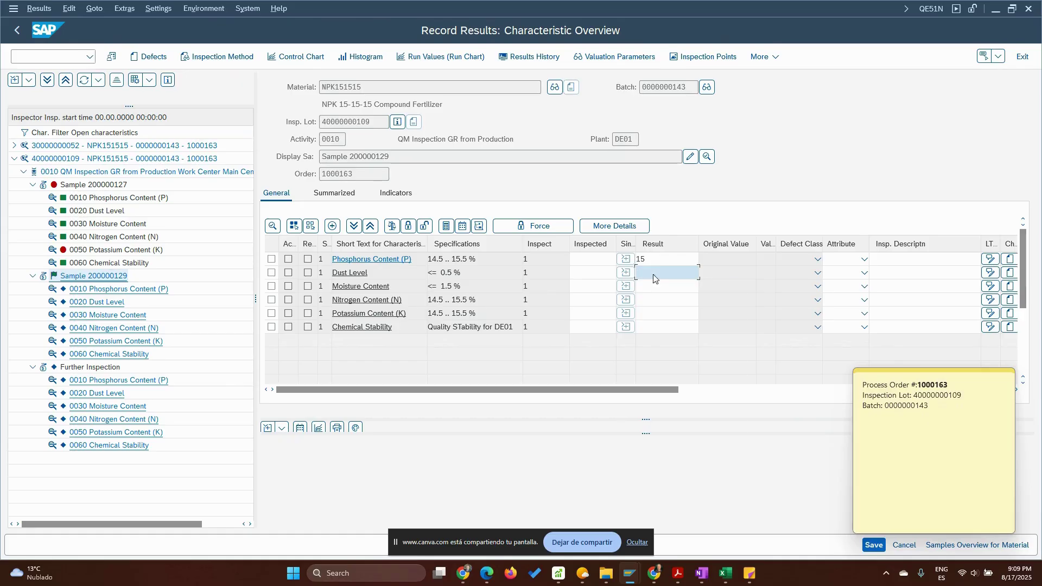
{"action": "type", "text": "0"}
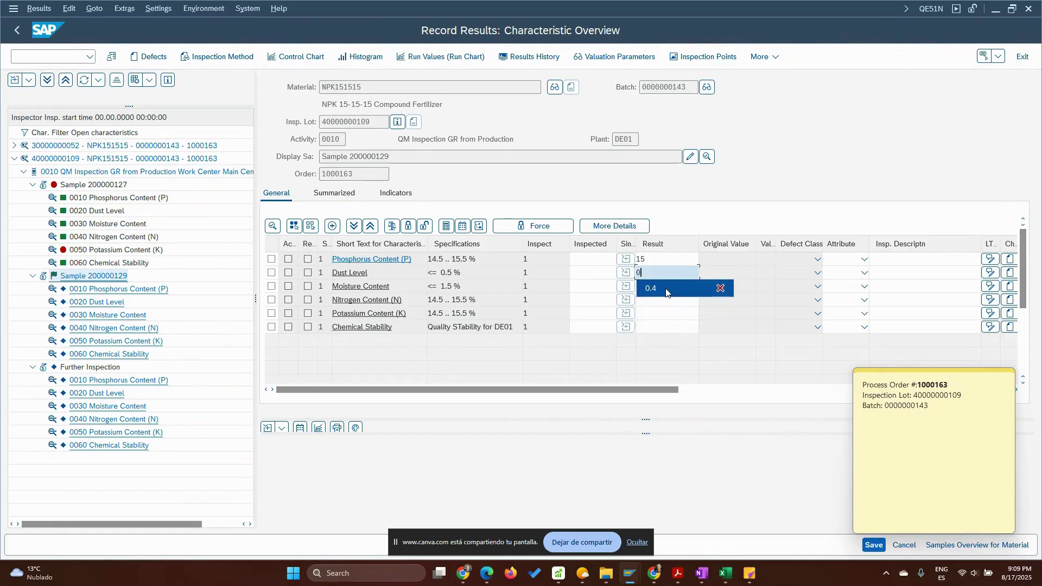
{"action": "left_click", "coordinate": [650, 288]}
{"action": "left_click", "coordinate": [648, 286]}
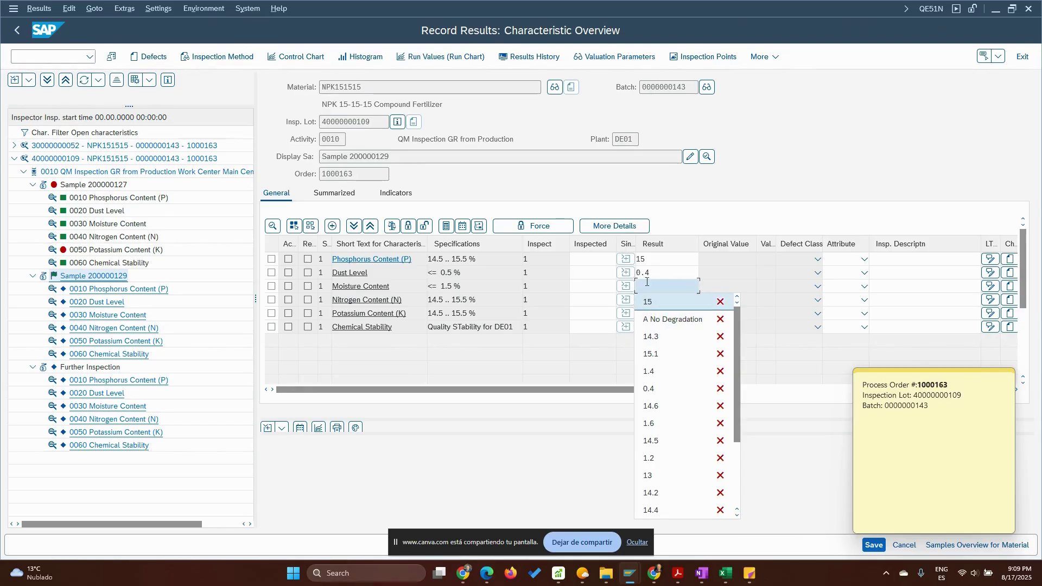
{"action": "type", "text": "1."}
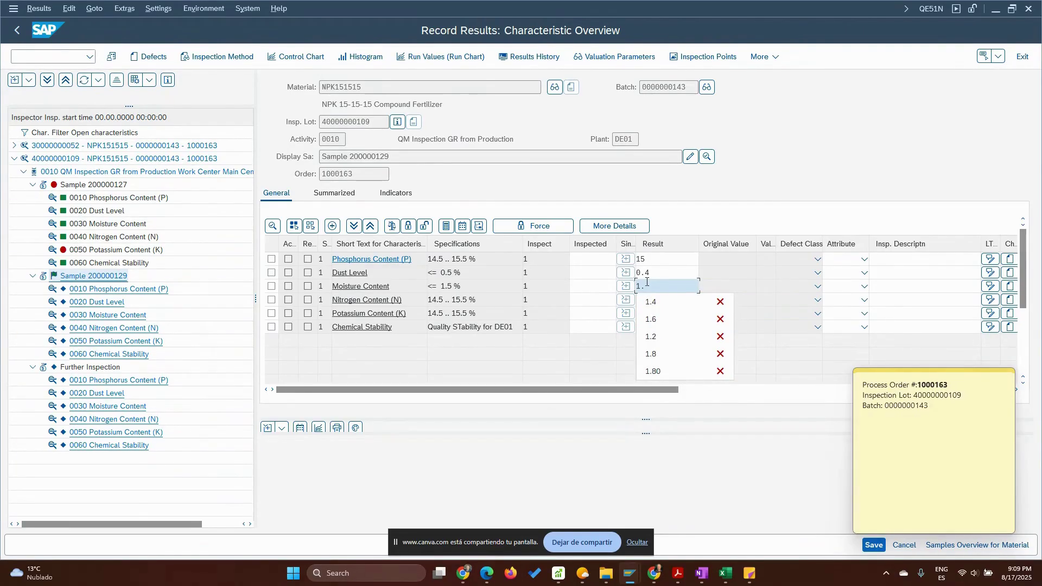
{"action": "type", "text": "4"}
Step: Enter the second sample's results of 14.5 for Nitrogen Content (N) and 14.6 for Potassium Content (K)
{"action": "left_click", "coordinate": [661, 302]}
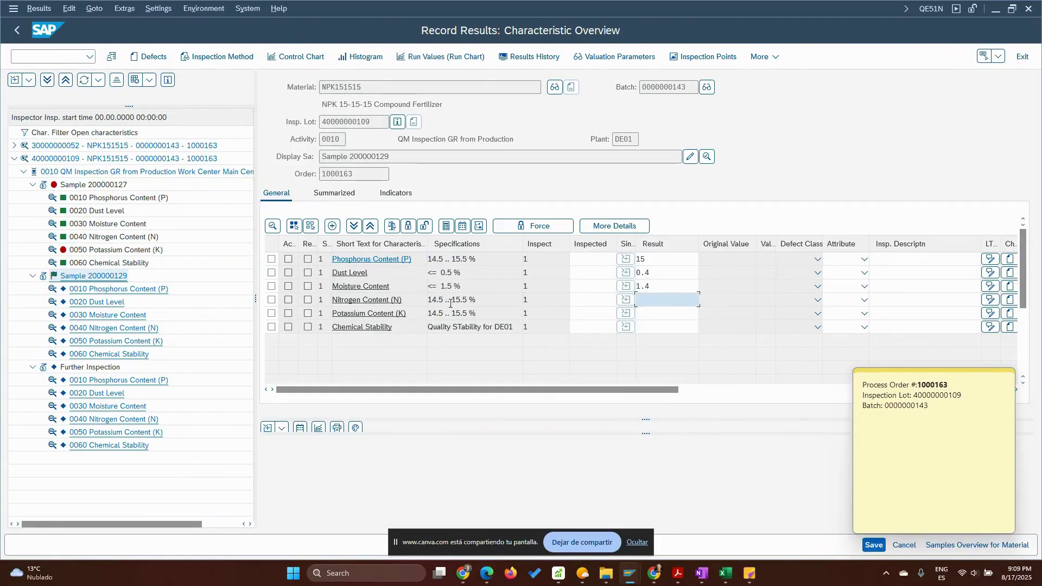
{"action": "type", "text": "14.5"}
{"action": "left_click", "coordinate": [655, 313]}
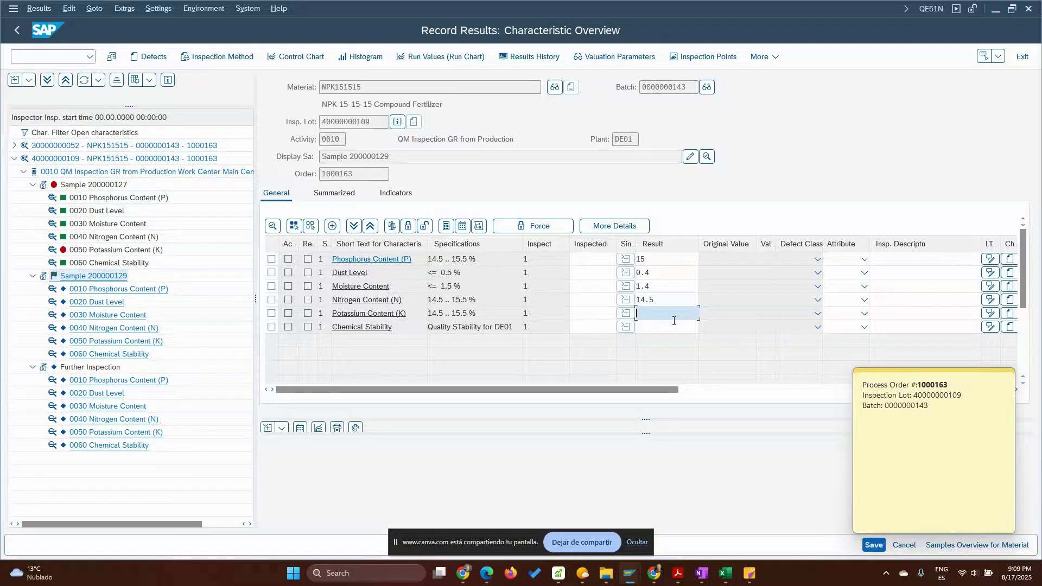
{"action": "type", "text": "14.6"}
Step: Set the second sample's Chemical Stability to A, No Degradation, from the attribute catalog and confirm its results
{"action": "left_click", "coordinate": [676, 327]}
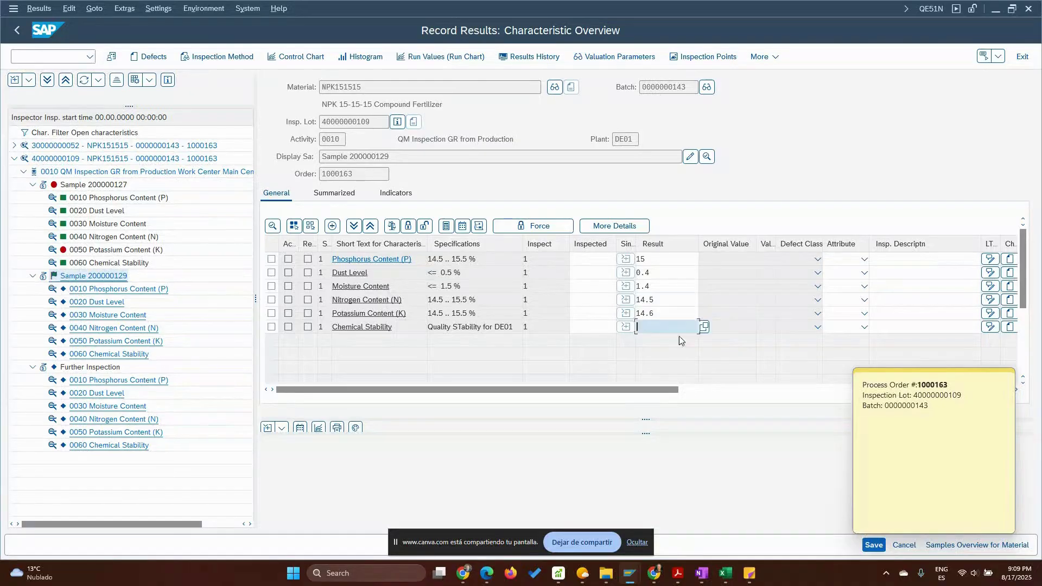
{"action": "left_click", "coordinate": [704, 328]}
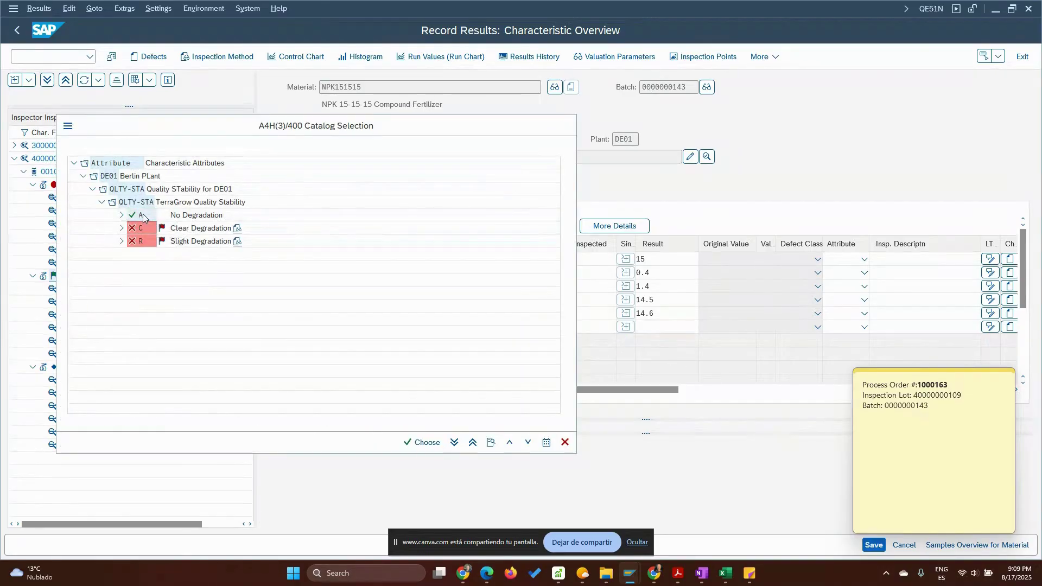
{"action": "double_click", "coordinate": [142, 215]}
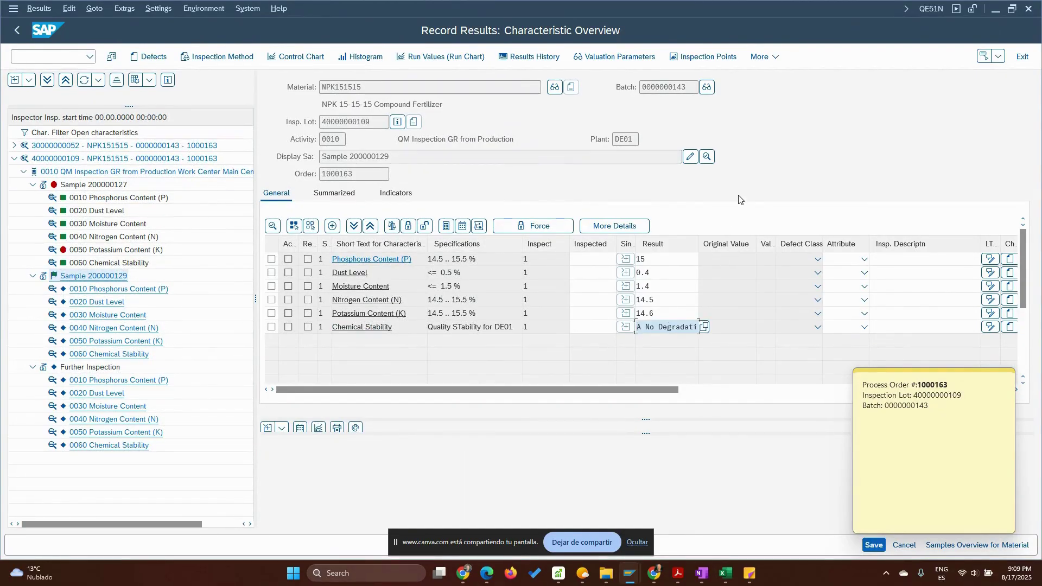
{"action": "key", "text": "Return"}
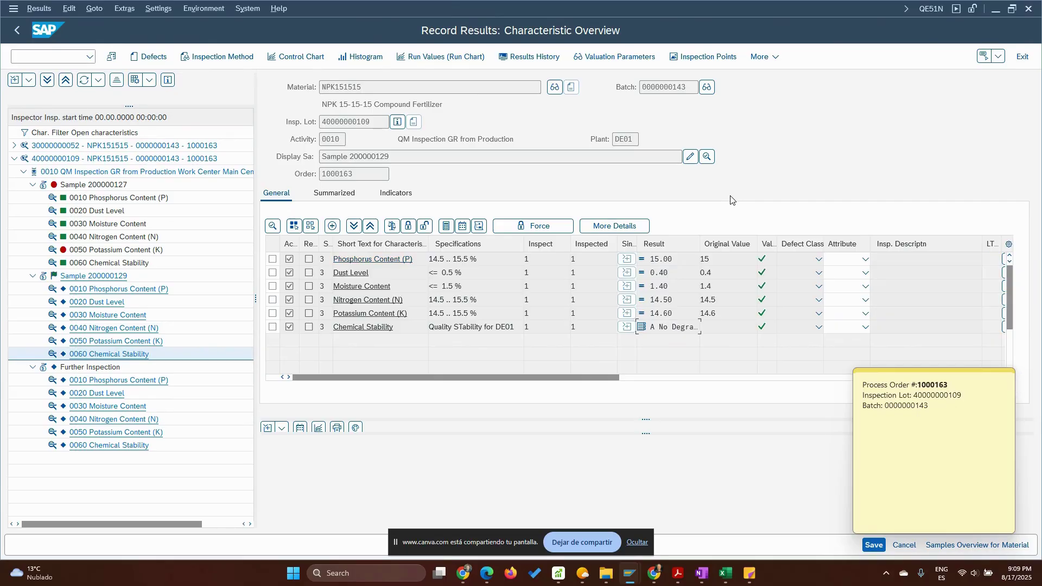
Step: Close all six characteristics of sample 200000129, collapse both samples' characteristic lists and save the results
{"action": "left_click", "coordinate": [293, 227]}
{"action": "left_click", "coordinate": [408, 226]}
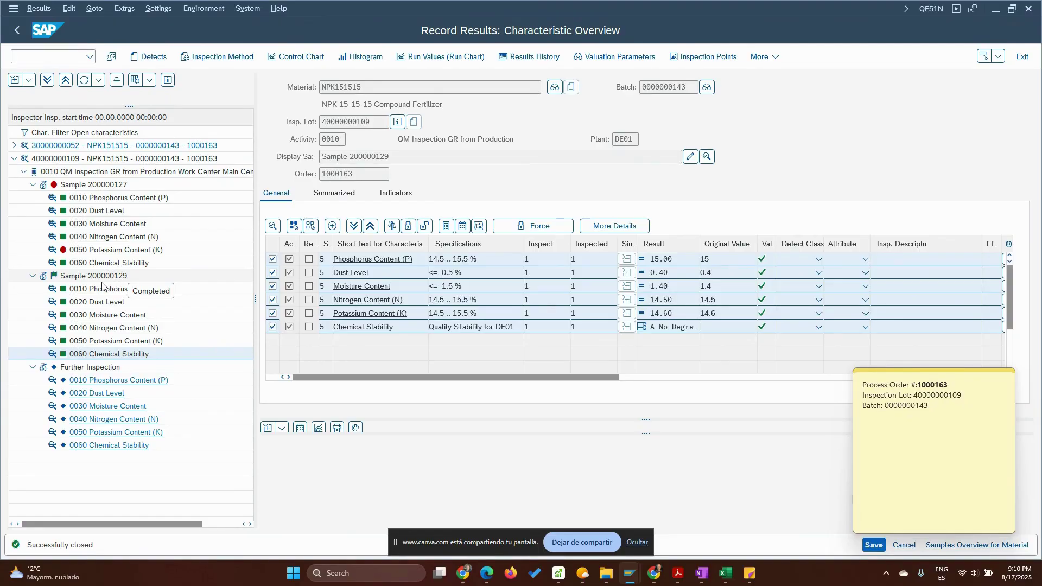
{"action": "left_click", "coordinate": [32, 184]}
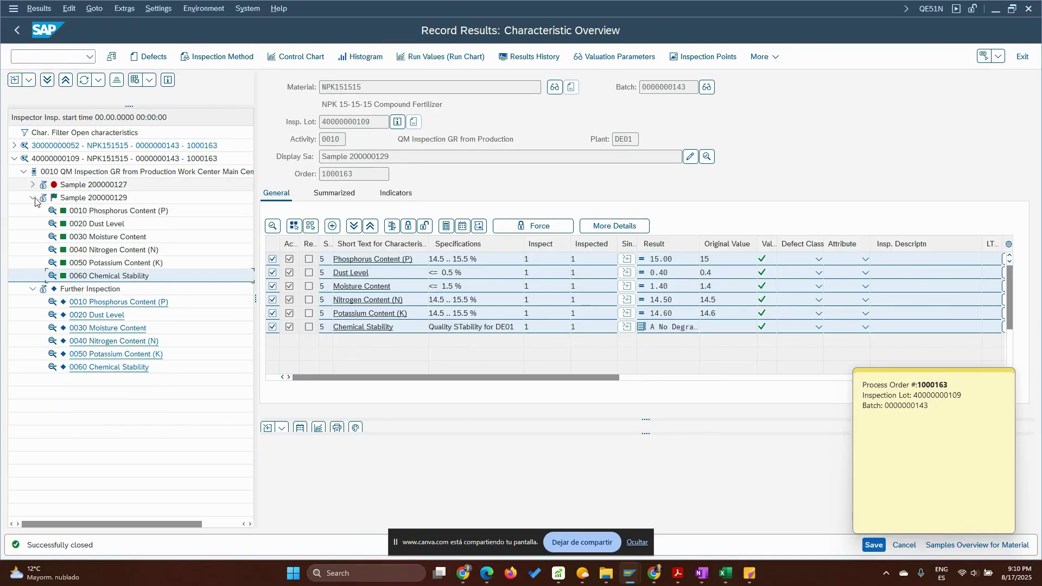
{"action": "left_click", "coordinate": [34, 199]}
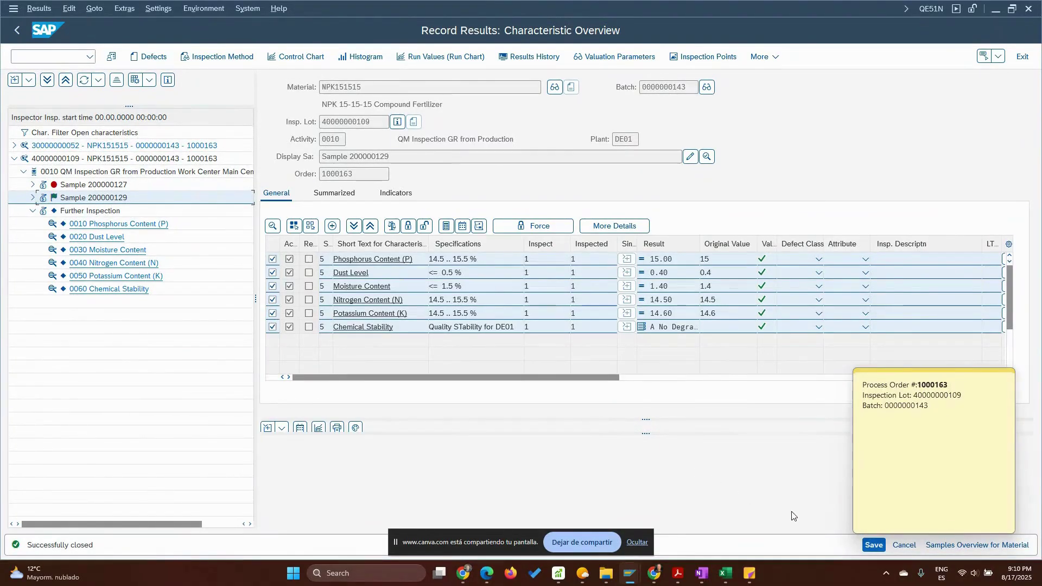
{"action": "left_click", "coordinate": [874, 545]}
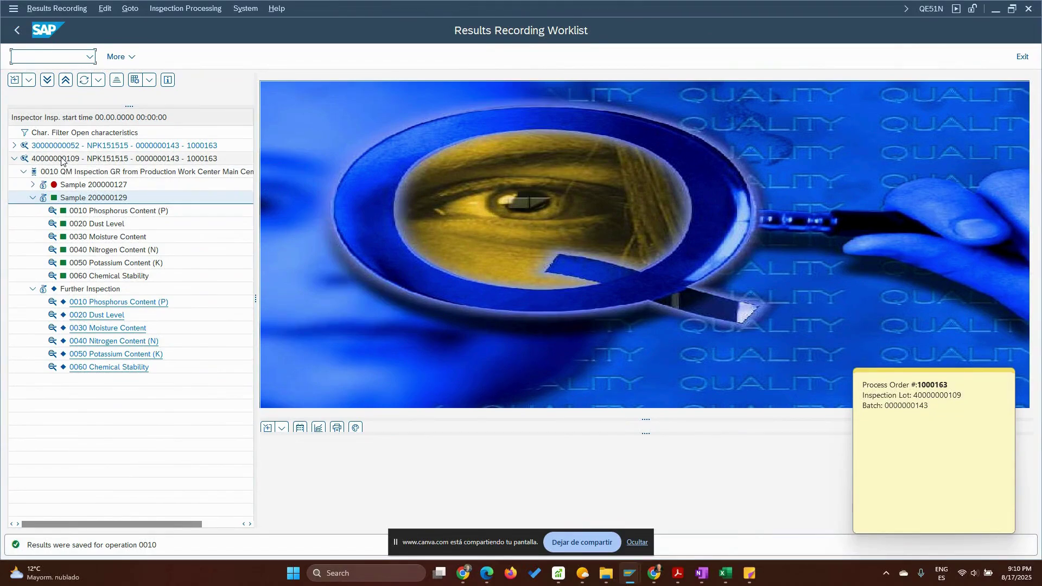
{"action": "left_click", "coordinate": [62, 160]}
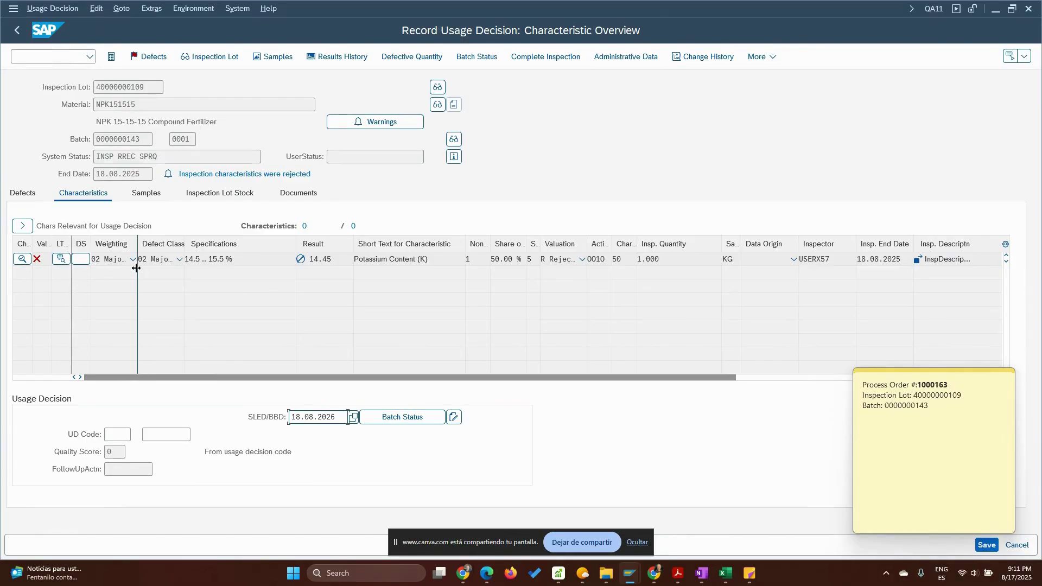
{"action": "left_click", "coordinate": [118, 434]}
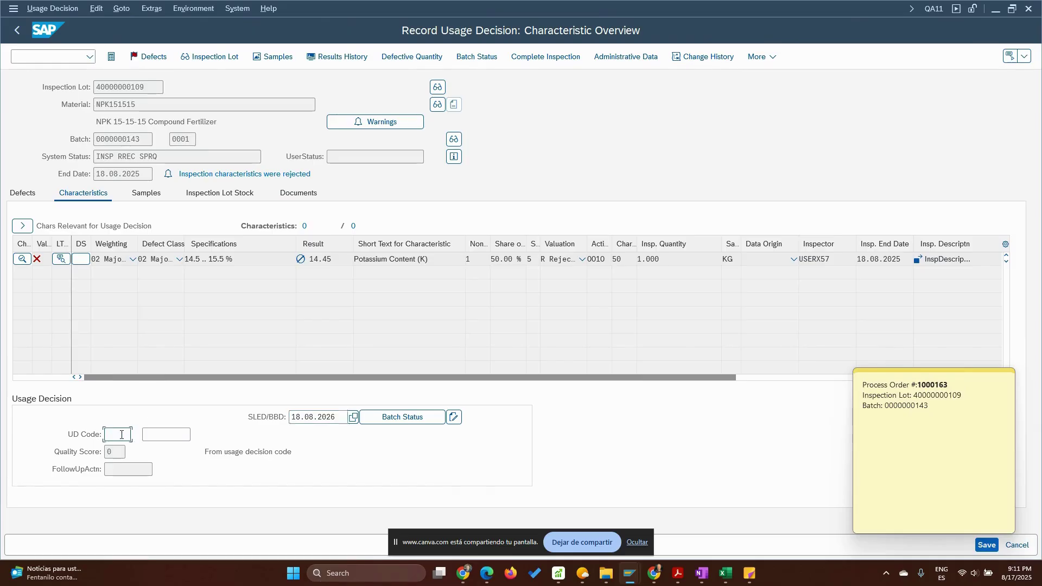
{"action": "key", "text": "F4"}
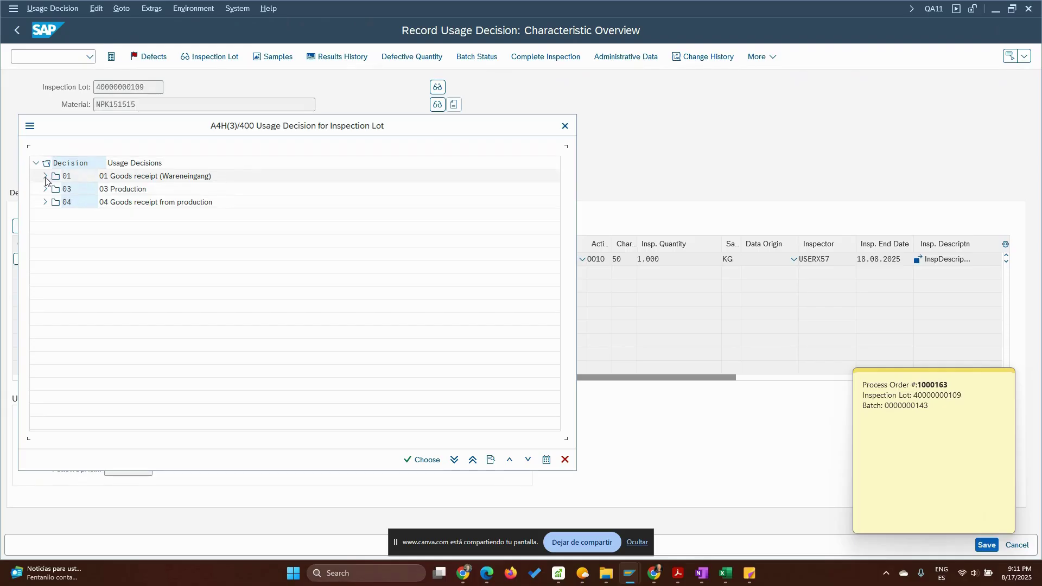
{"action": "left_click", "coordinate": [45, 203]}
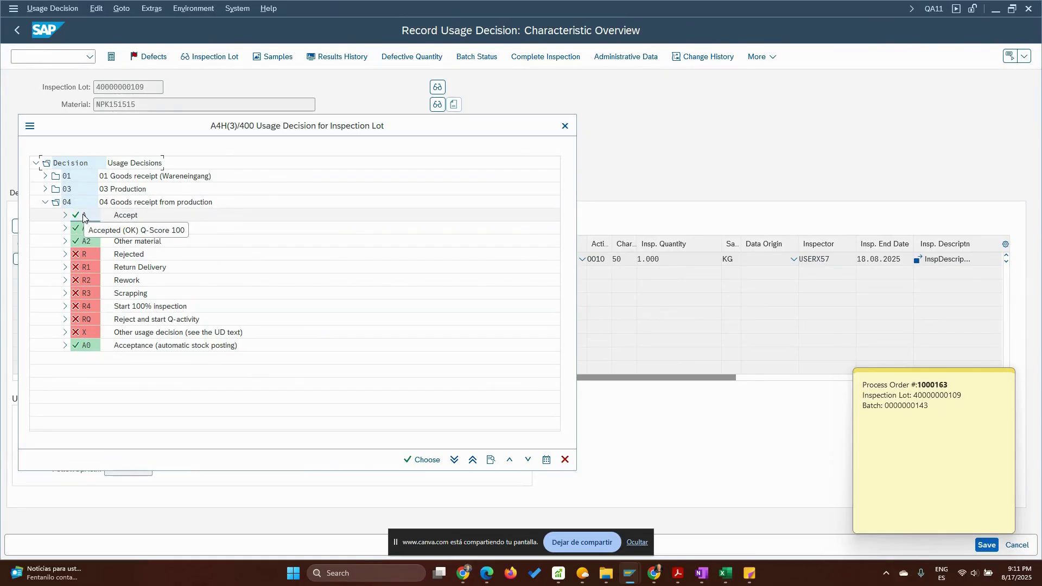
{"action": "double_click", "coordinate": [84, 215]}
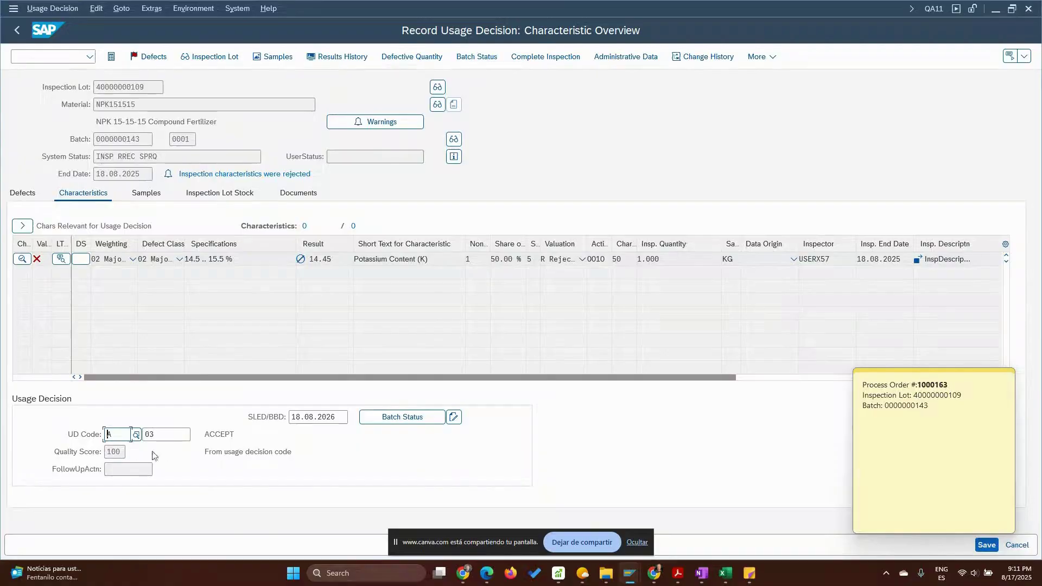
{"action": "key", "text": "Return"}
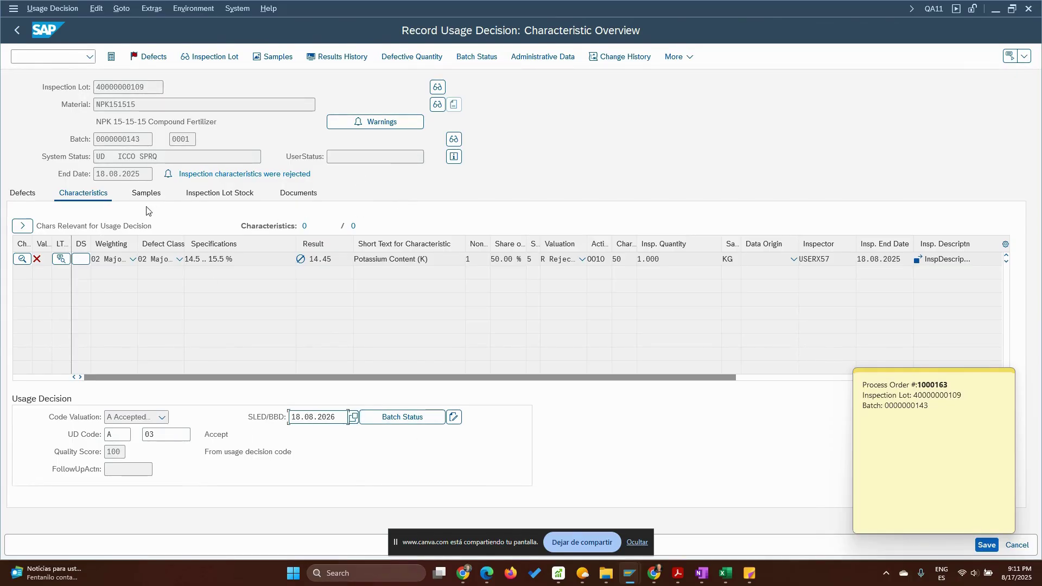
{"action": "left_click", "coordinate": [181, 438]}
Step: Review the lot's sample valuations and set the inspection lot stock quantity for posting to unrestricted use to 100
{"action": "left_click", "coordinate": [150, 196]}
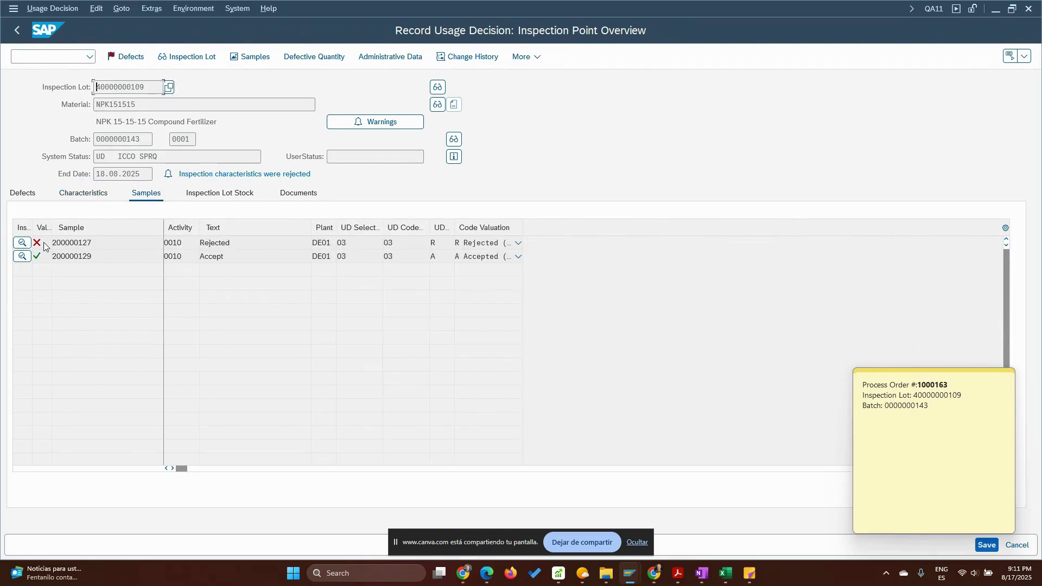
{"action": "left_click", "coordinate": [110, 254]}
{"action": "left_click", "coordinate": [223, 198]}
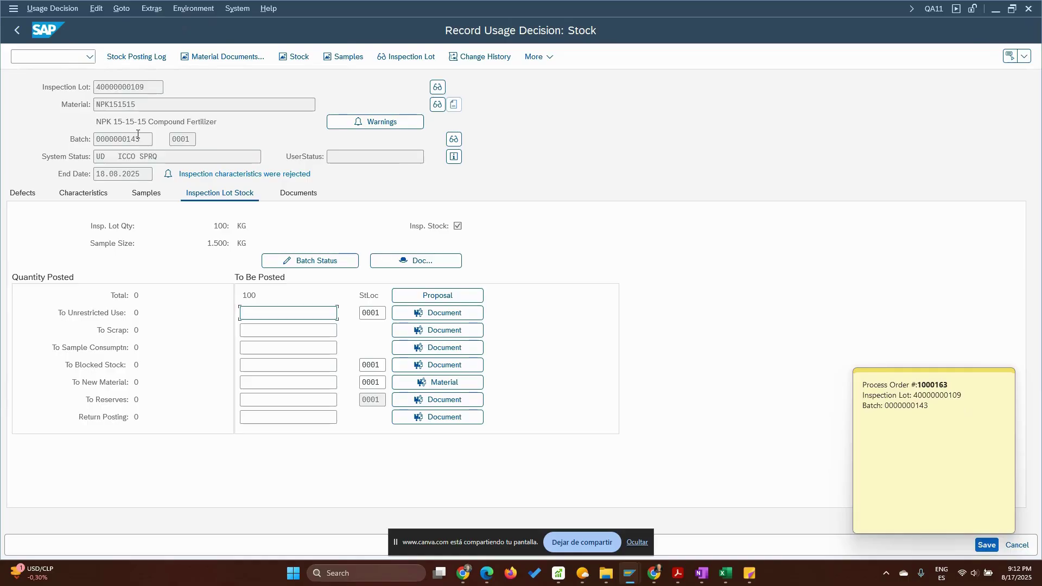
{"action": "left_click", "coordinate": [428, 297]}
{"action": "left_click", "coordinate": [272, 319]}
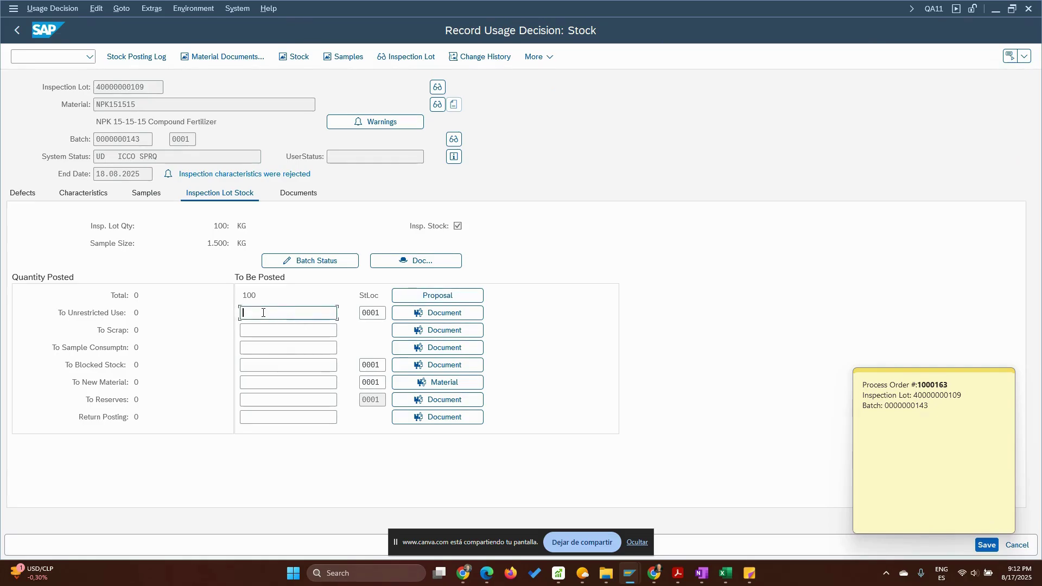
{"action": "type", "text": "100"}
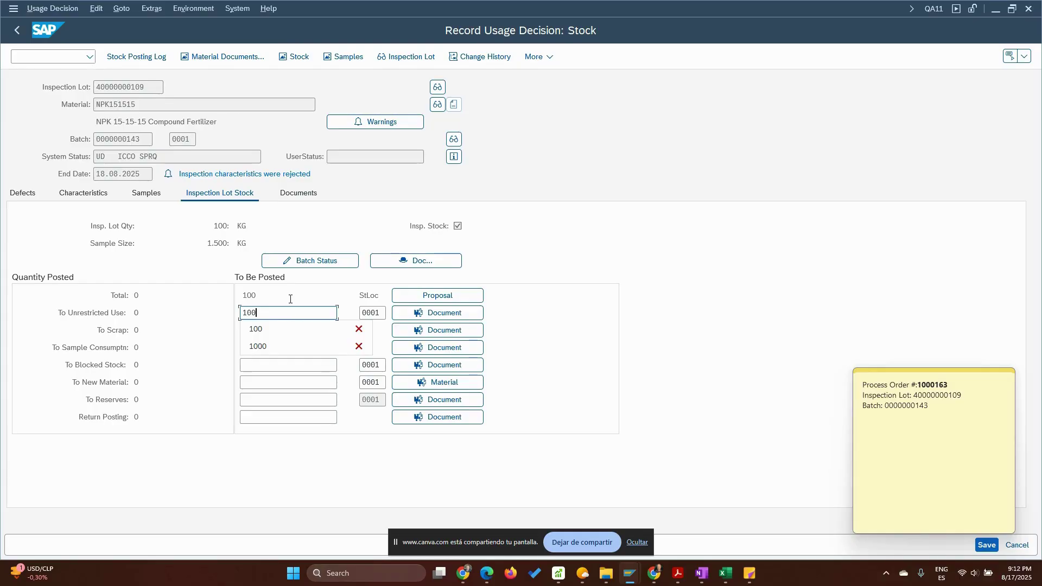
{"action": "key", "text": "Return"}
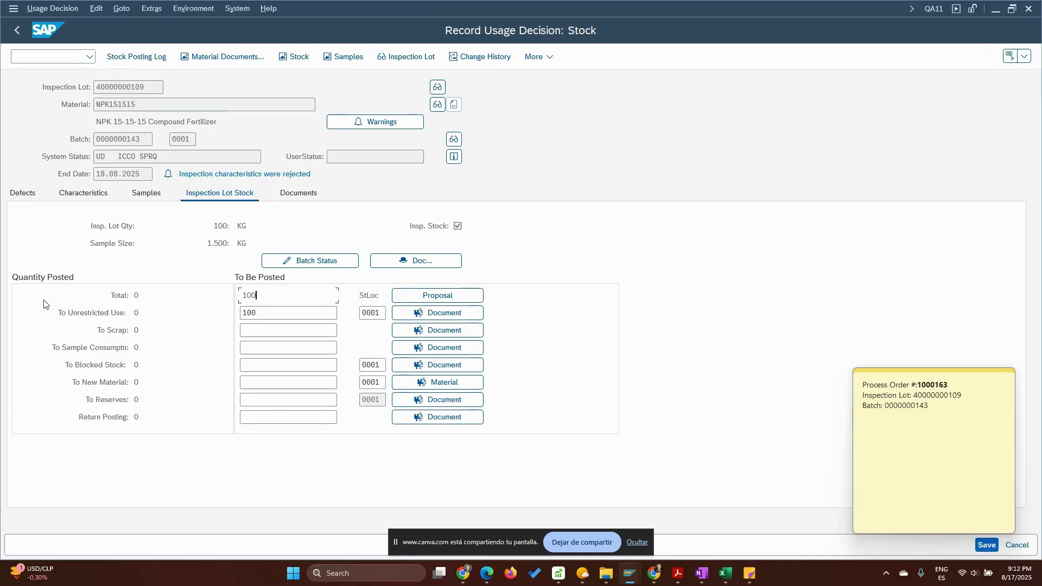
Step: Open the stock overview transaction MMBE in a new window
{"action": "left_click", "coordinate": [13, 9]}
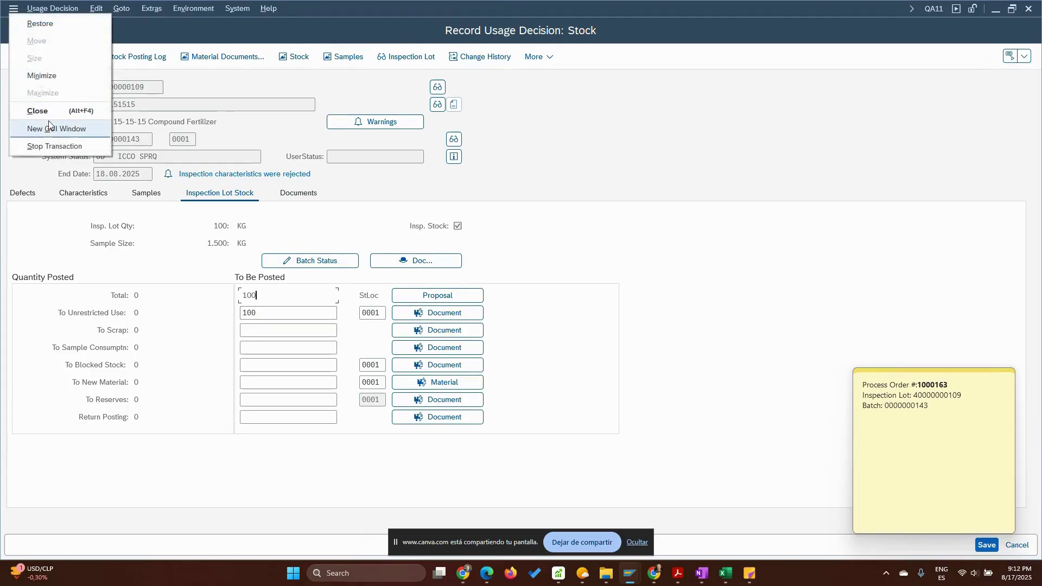
{"action": "left_click", "coordinate": [49, 130]}
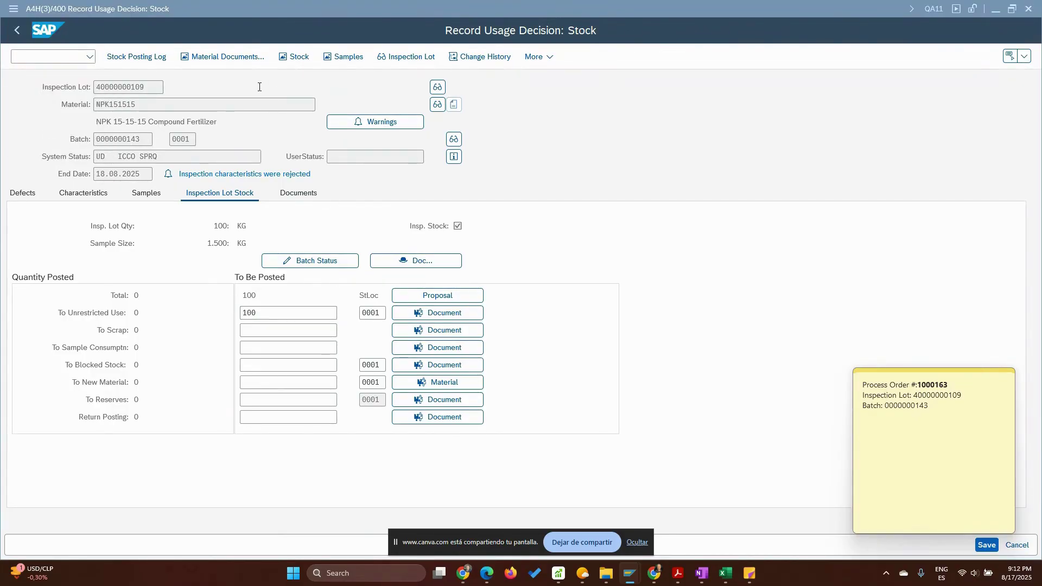
{"action": "type", "text": "mmb"}
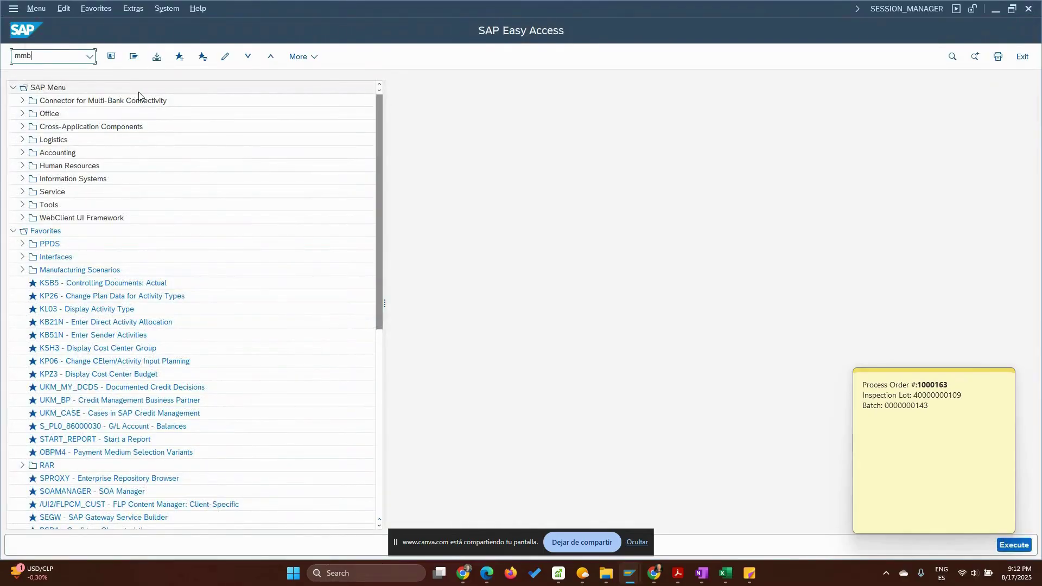
{"action": "type", "text": "e"}
{"action": "key", "text": "Return"}
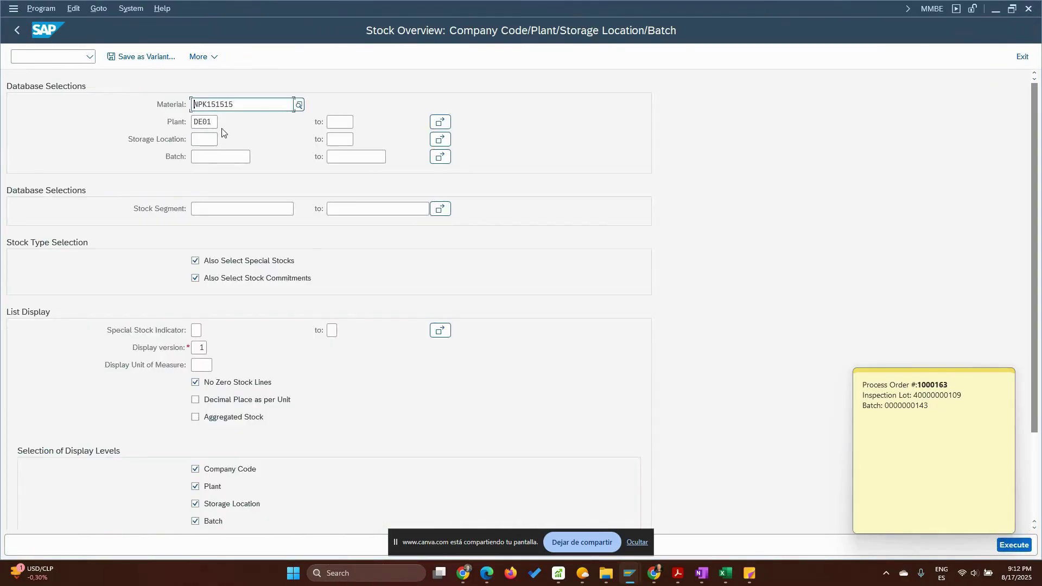
{"action": "left_click", "coordinate": [204, 347]}
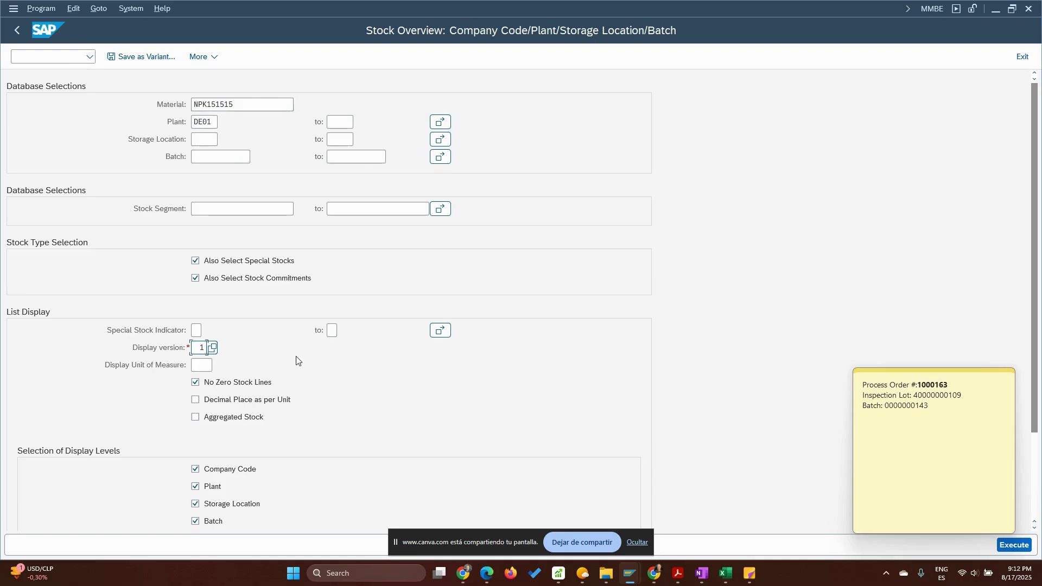
{"action": "type", "text": "4"}
{"action": "left_click", "coordinate": [352, 263]}
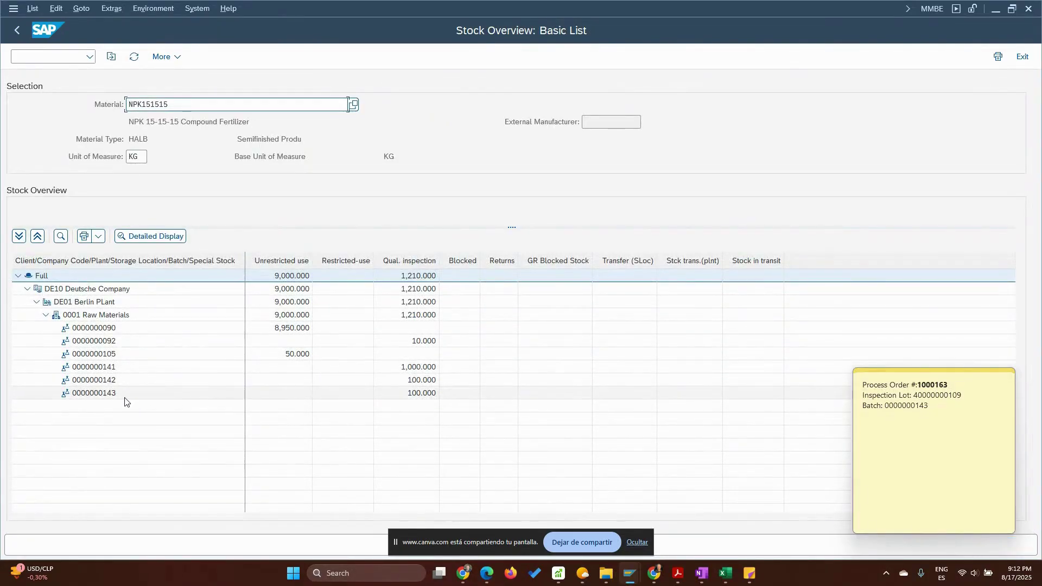
{"action": "left_click", "coordinate": [432, 397]}
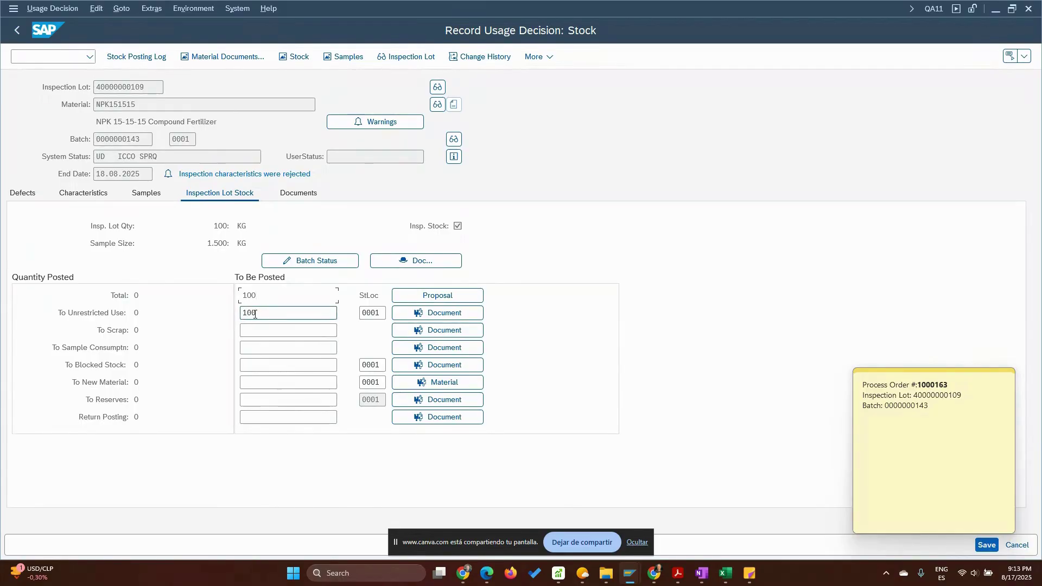
{"action": "left_click", "coordinate": [492, 257]}
{"action": "left_click", "coordinate": [242, 295]}
{"action": "key", "text": "Tab"}
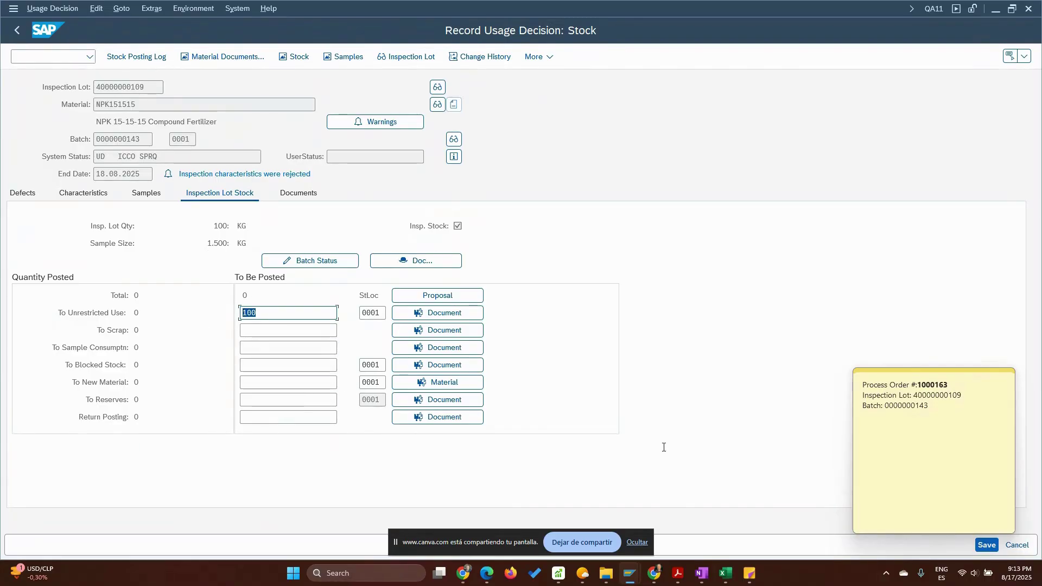
{"action": "left_click", "coordinate": [986, 545]}
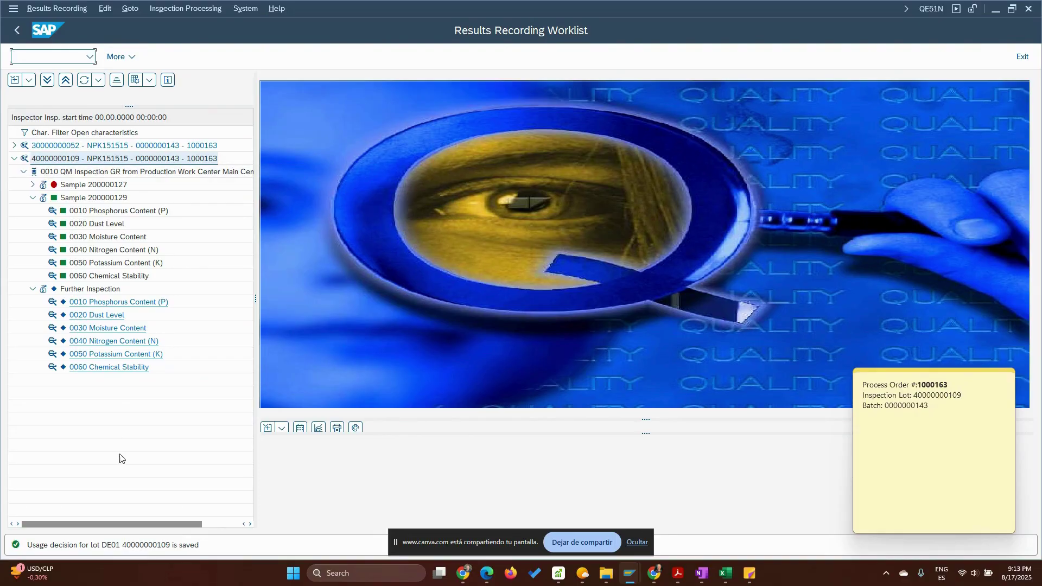
Step: Refresh the results recording worklist and exit it to the start screen without recording any further results
{"action": "left_click", "coordinate": [84, 79]}
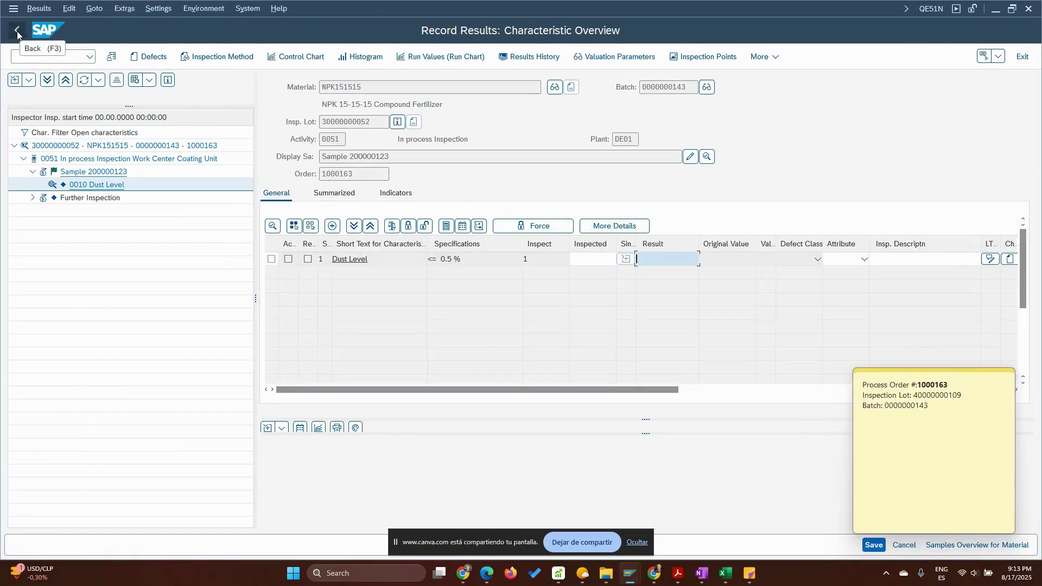
{"action": "key", "text": "ctrl+s"}
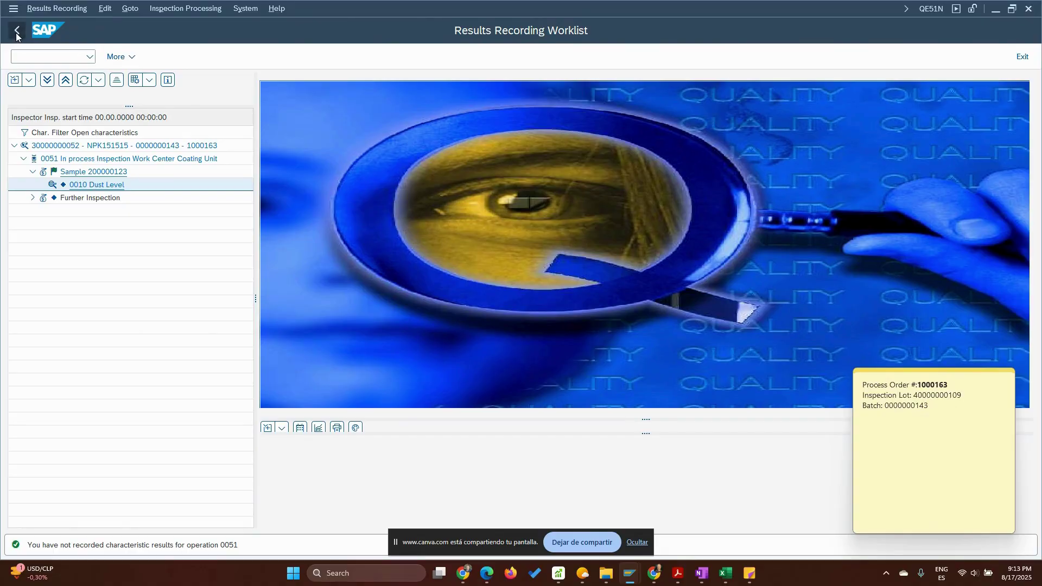
{"action": "left_click", "coordinate": [18, 31]}
{"action": "left_click", "coordinate": [215, 274]}
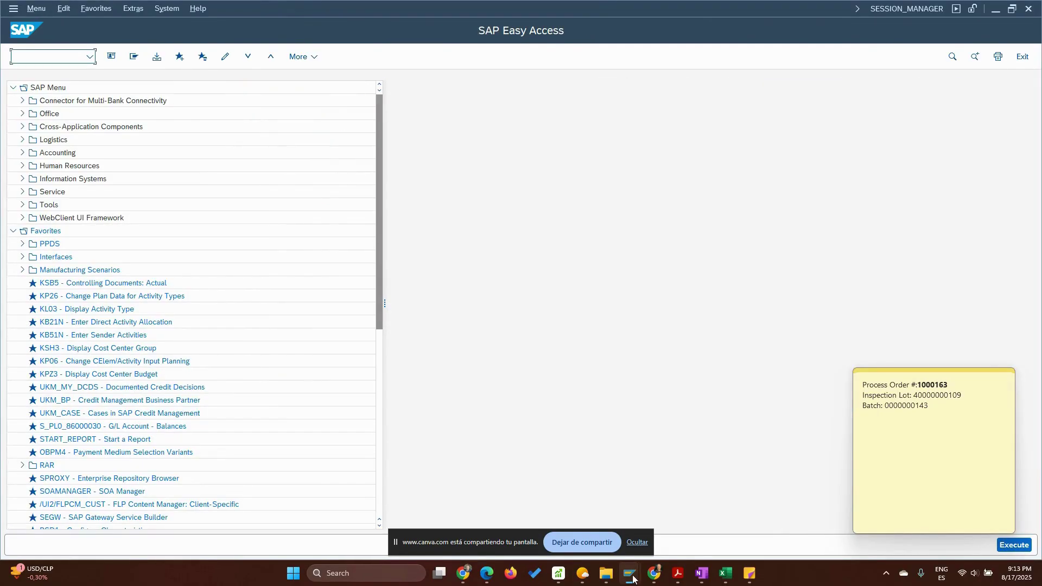
{"action": "mouse_move", "coordinate": [630, 573]}
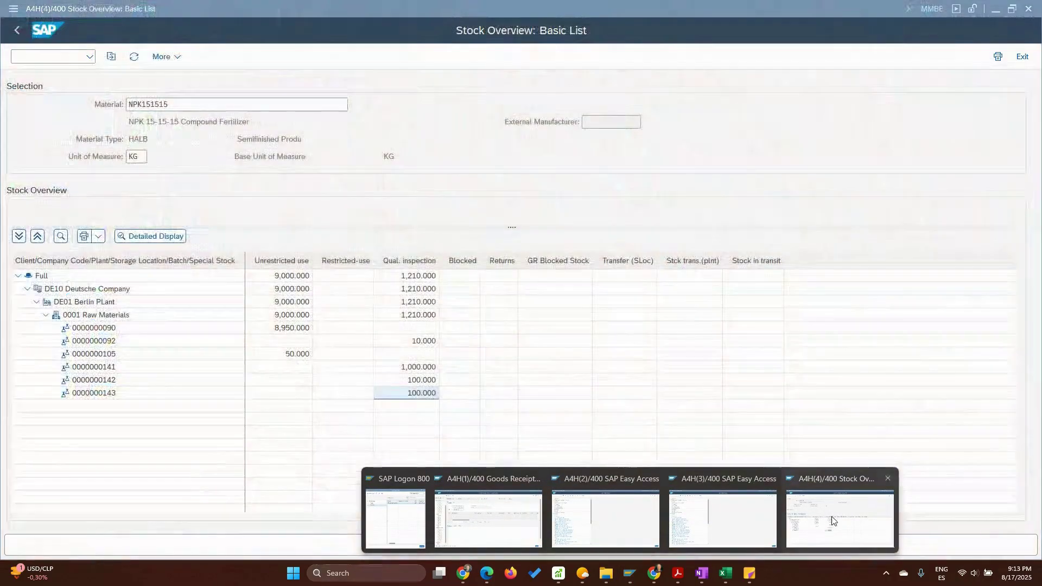
{"action": "left_click", "coordinate": [834, 521]}
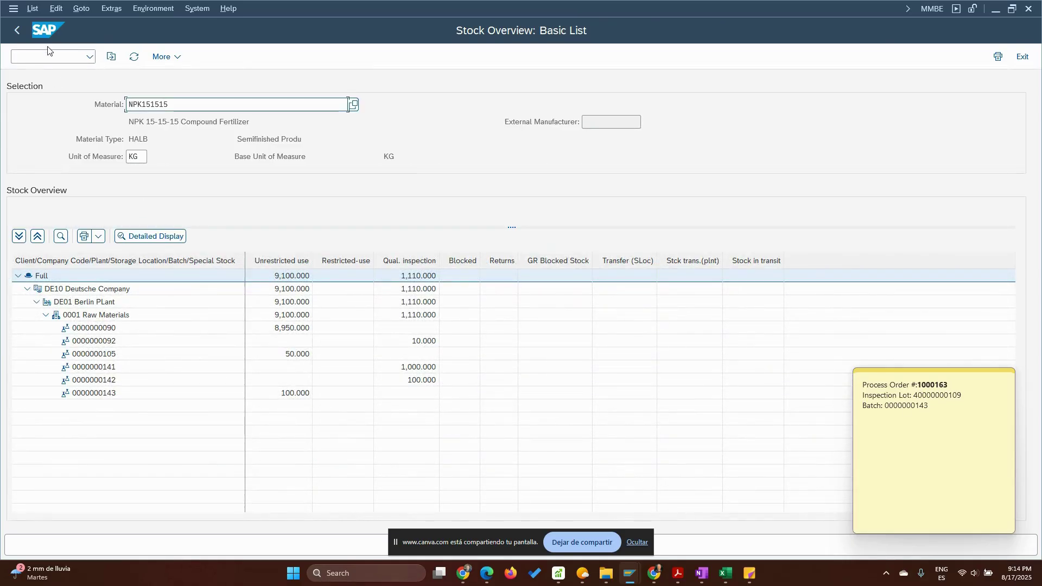
{"action": "left_click", "coordinate": [18, 29]}
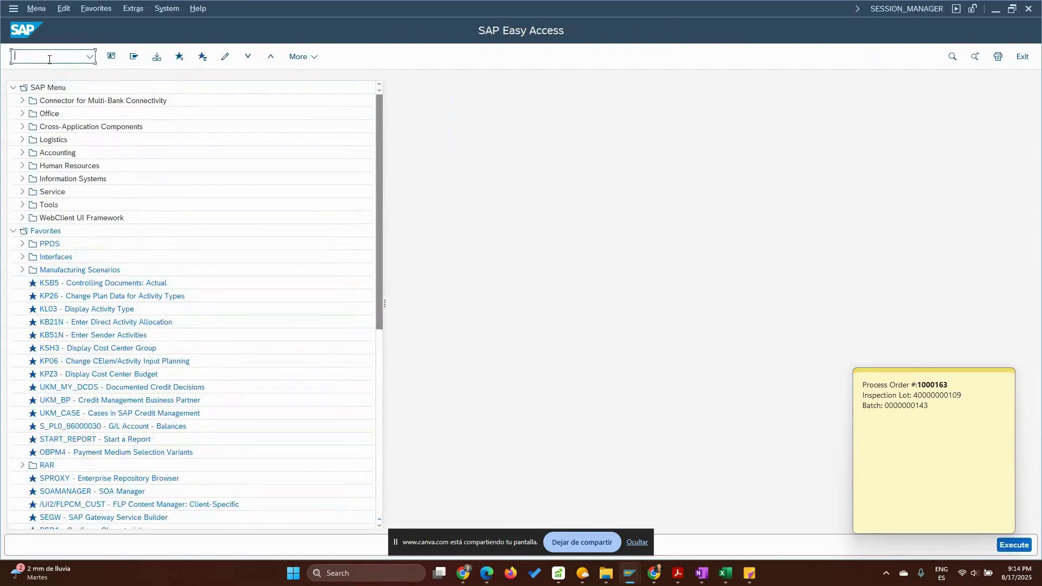
{"action": "type", "text": "mb51"}
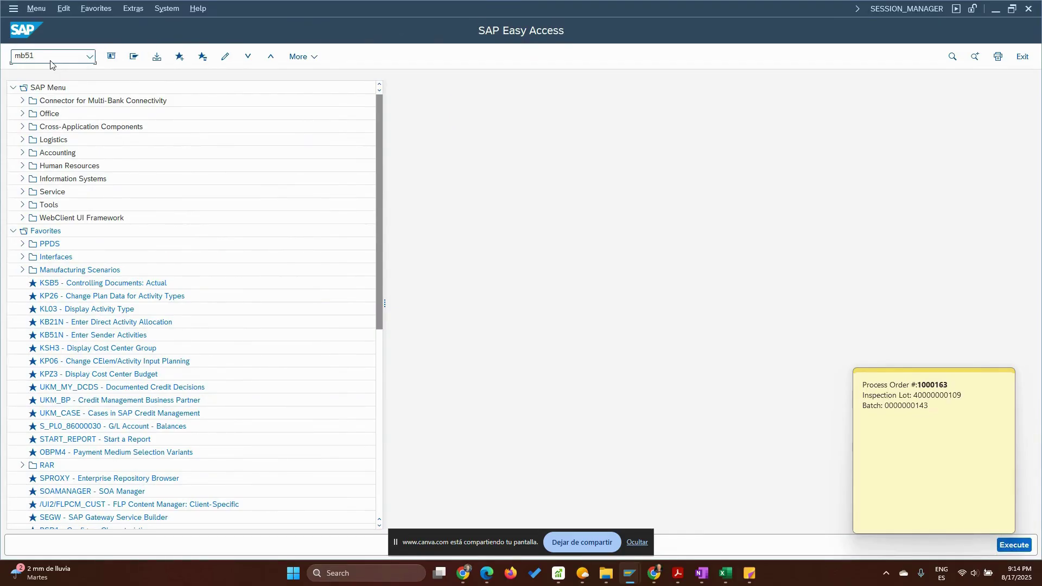
{"action": "key", "text": "Return"}
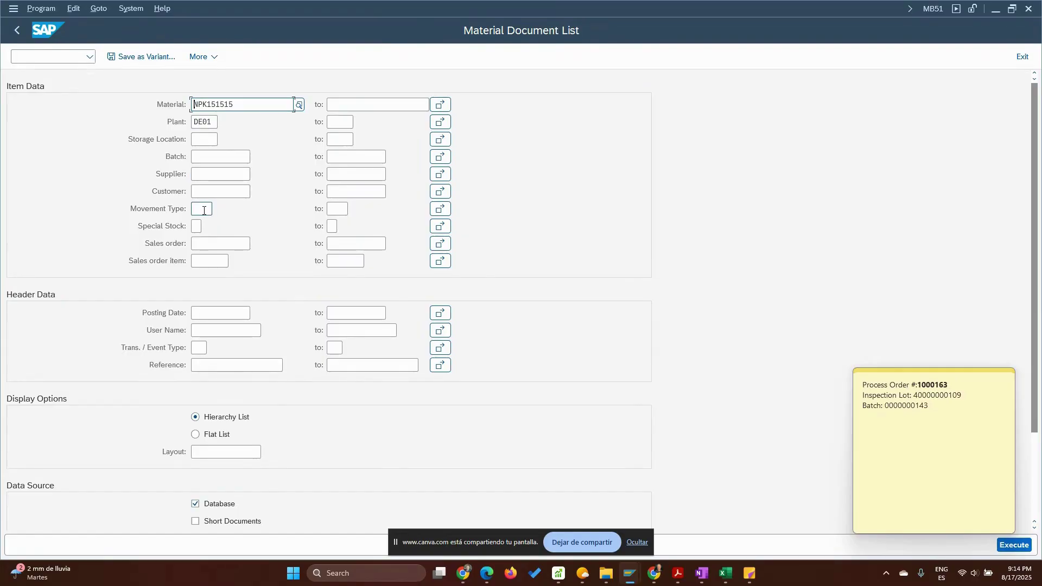
{"action": "left_click", "coordinate": [211, 155]}
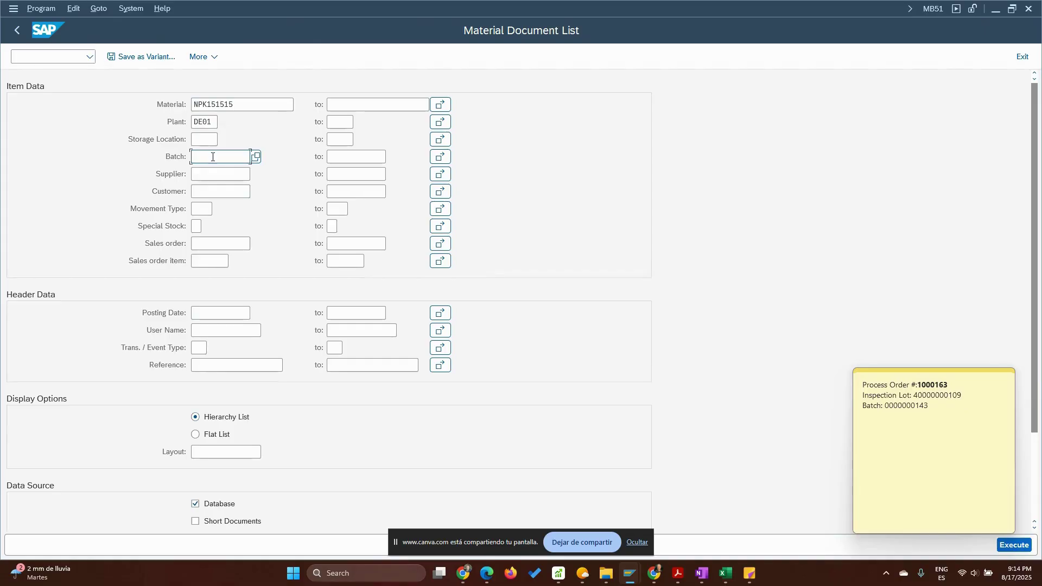
{"action": "mouse_move", "coordinate": [925, 408]}
{"action": "left_mouse_down"}
{"action": "mouse_move", "coordinate": [897, 408]}
{"action": "mouse_move", "coordinate": [930, 419]}
{"action": "left_mouse_up"}
{"action": "key", "text": "ctrl+c"}
{"action": "left_click", "coordinate": [888, 417]}
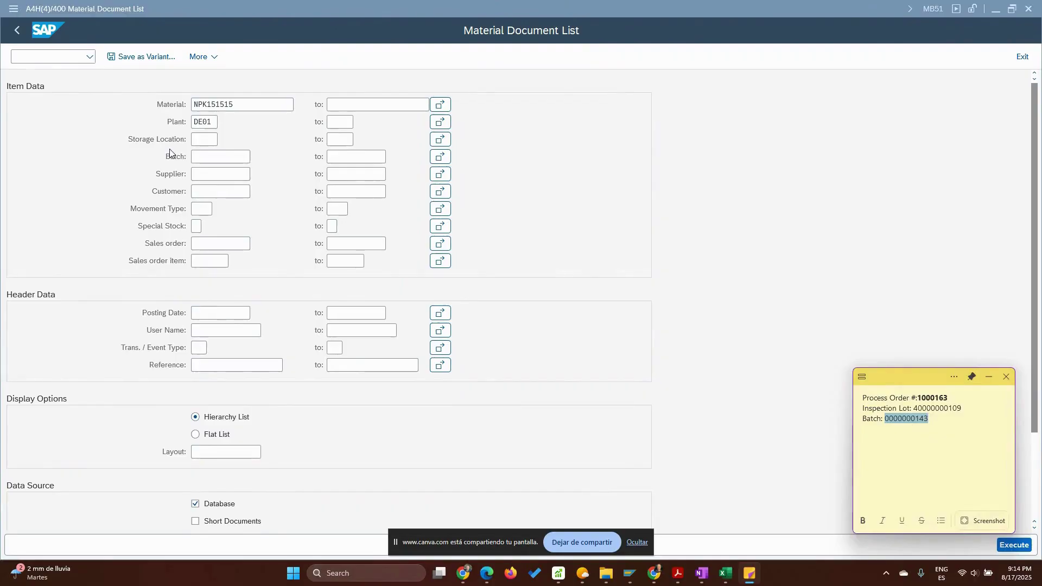
{"action": "left_click", "coordinate": [211, 157]}
{"action": "key", "text": "ctrl+v"}
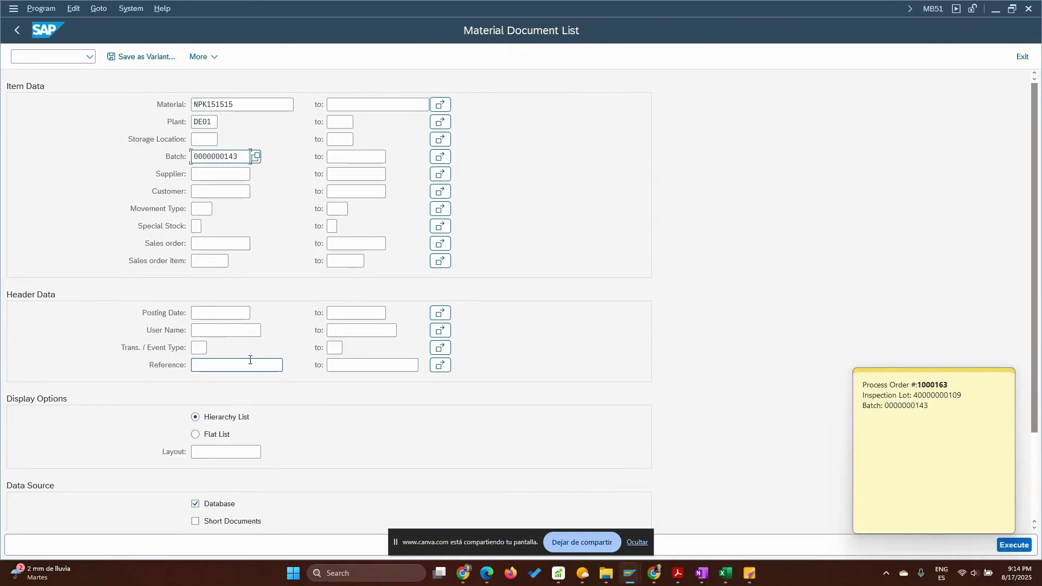
{"action": "key", "text": "F8"}
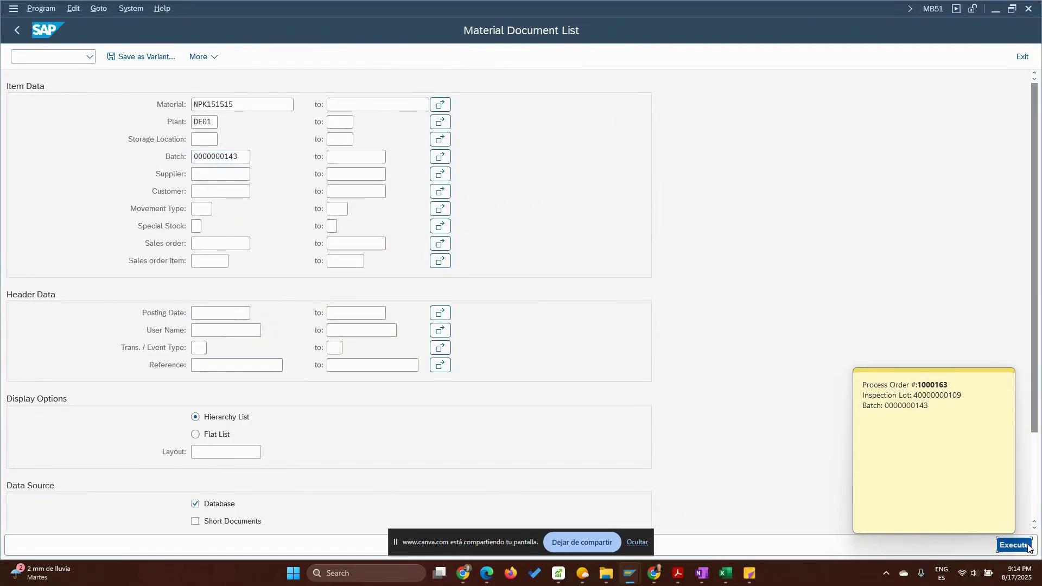